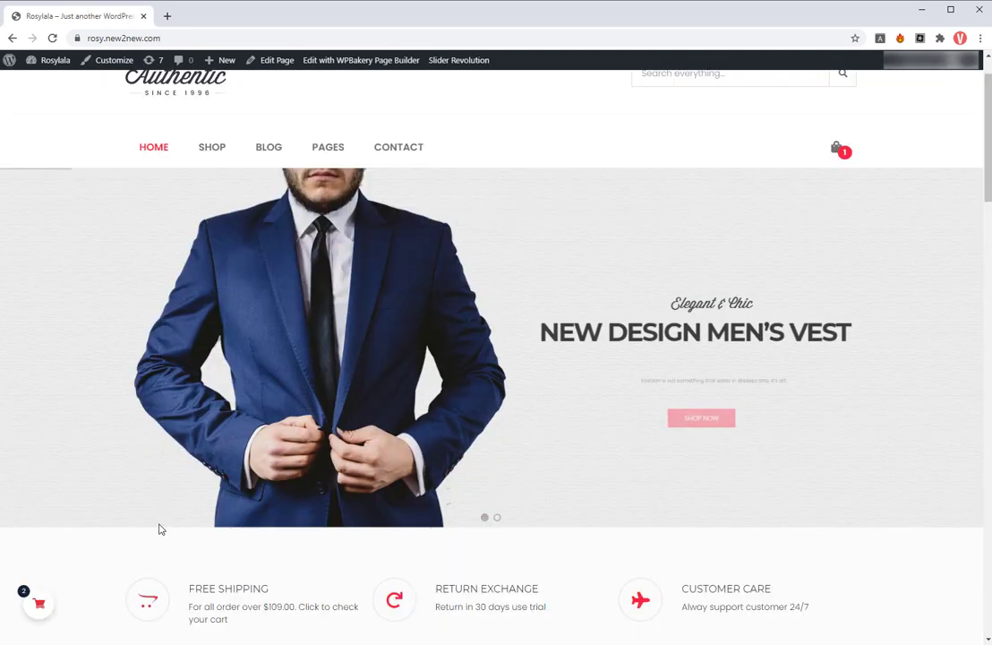
Step: Open the sidebar cart on the storefront to view its contents and close it again
click(39, 602)
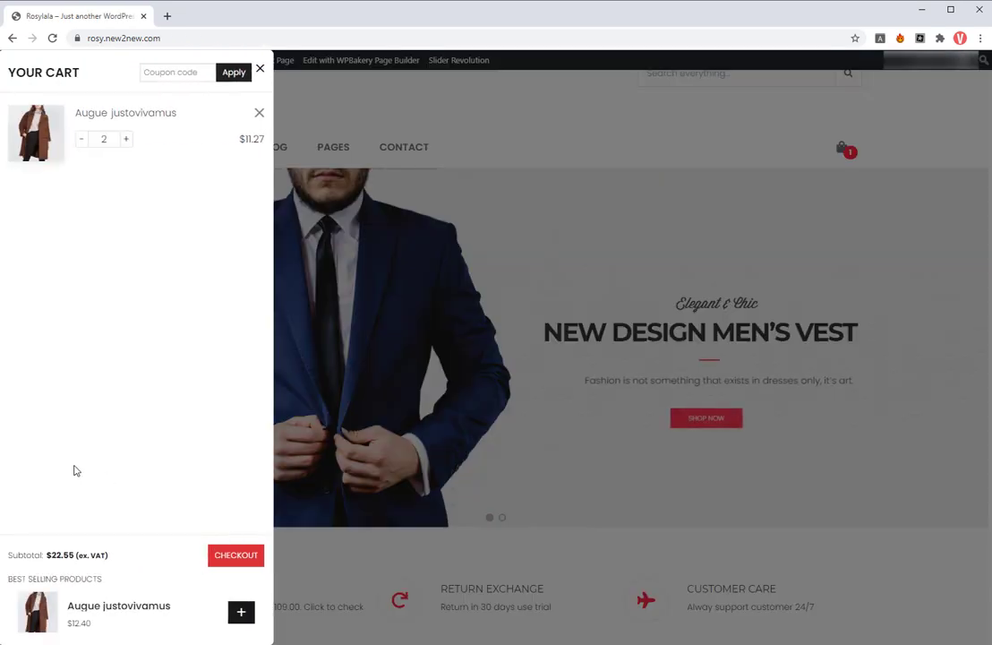
click(301, 515)
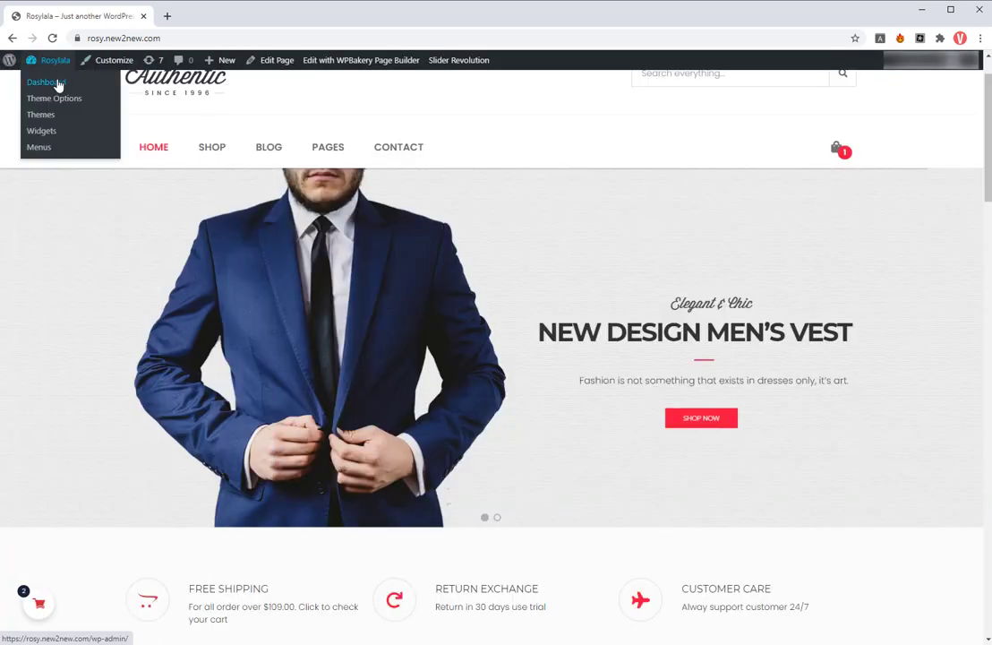
Step: In the Cart All In One plugin settings, enable checkout on the sidebar cart for both desktop and mobile, and save
click(56, 86)
mouse_move(58, 154)
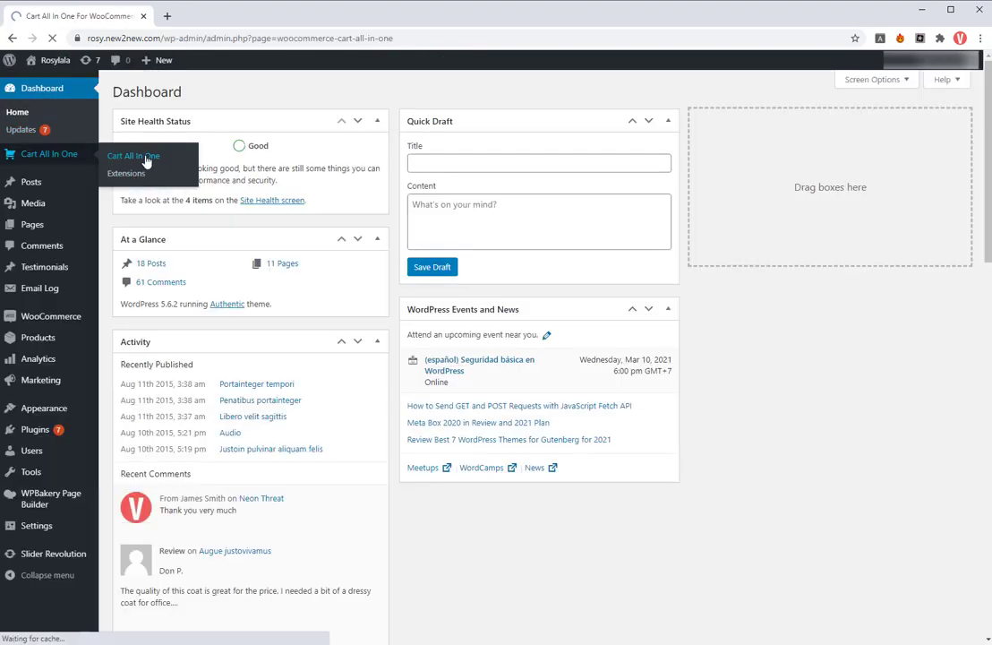
scroll(147, 170, down, 1)
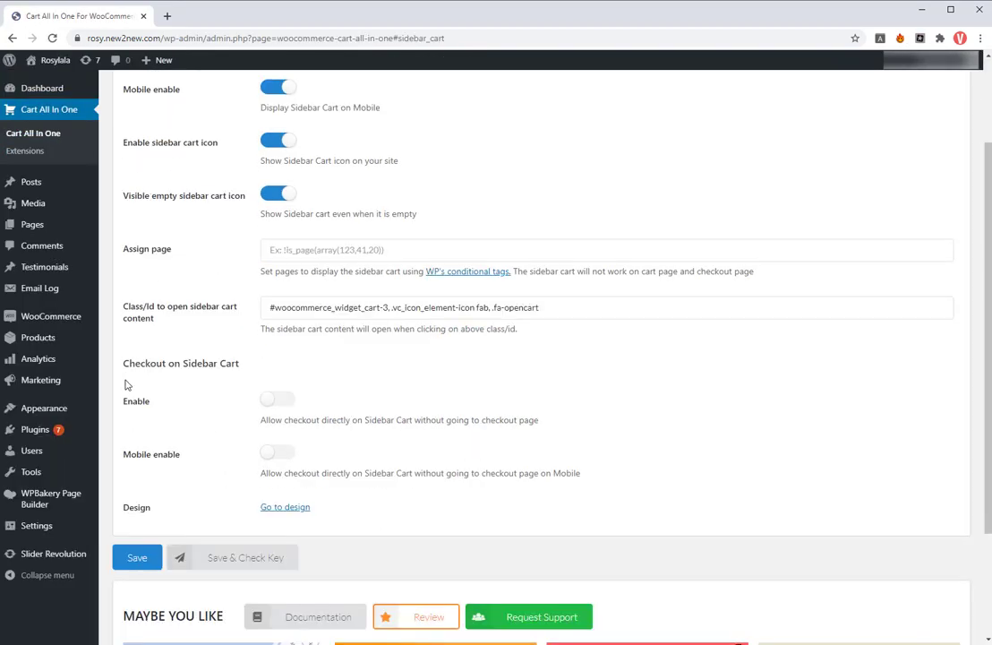
click(281, 399)
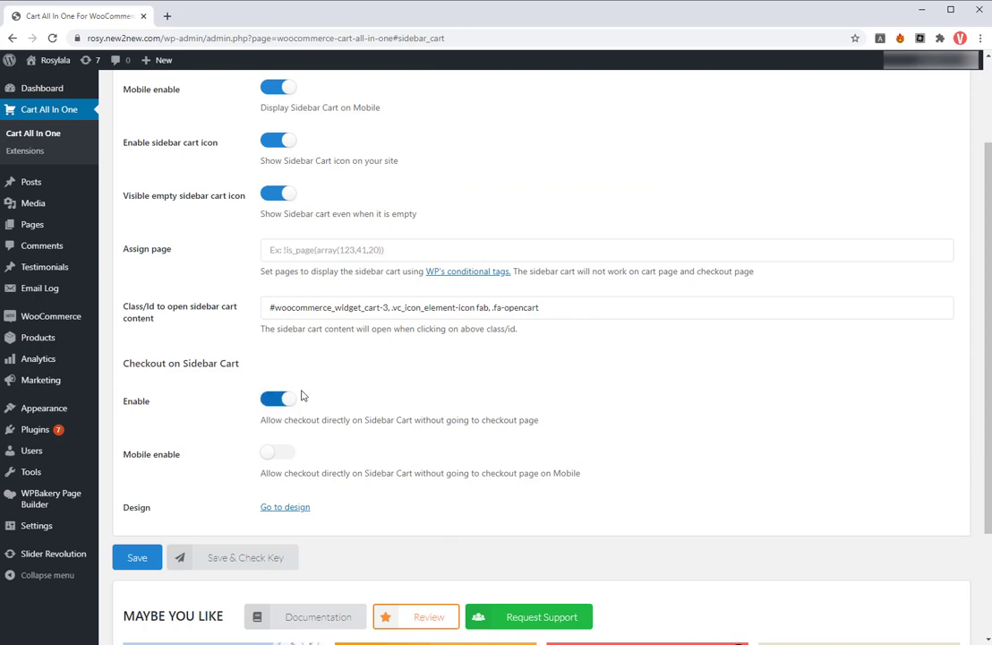
click(285, 452)
click(128, 555)
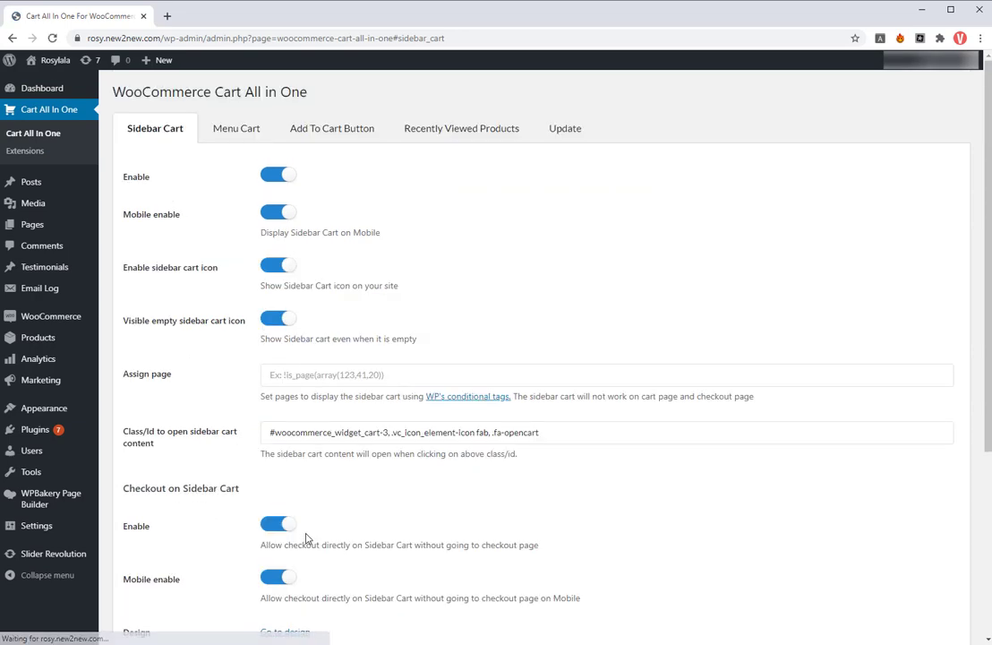
Step: Open the plugin's design customizer at the Sidebar Cart Footer settings and display the sidebar cart in the preview
scroll(332, 533, down, 2)
click(286, 447)
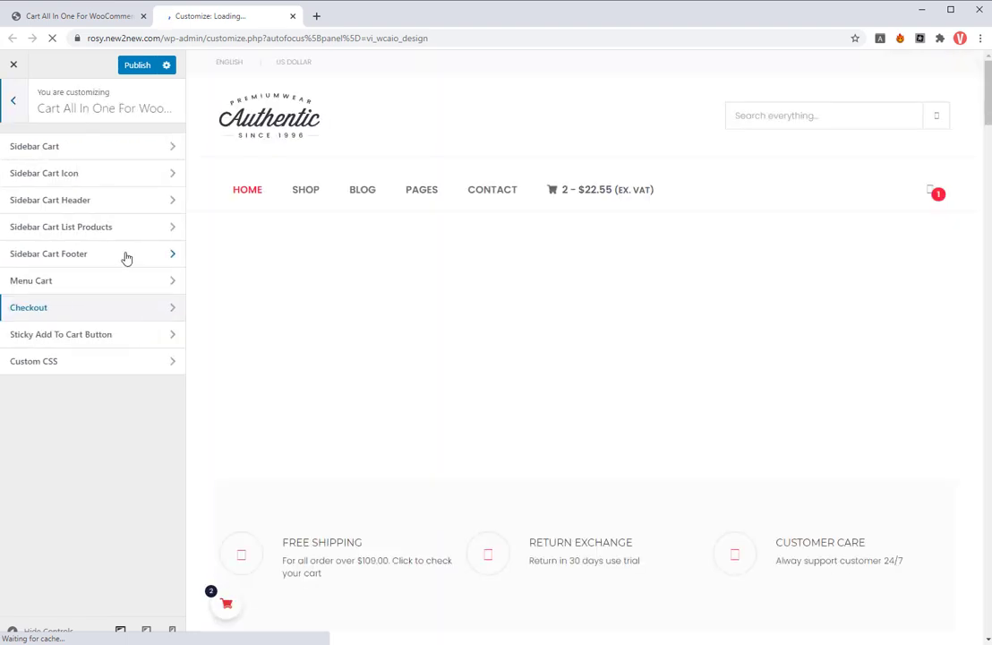
click(127, 256)
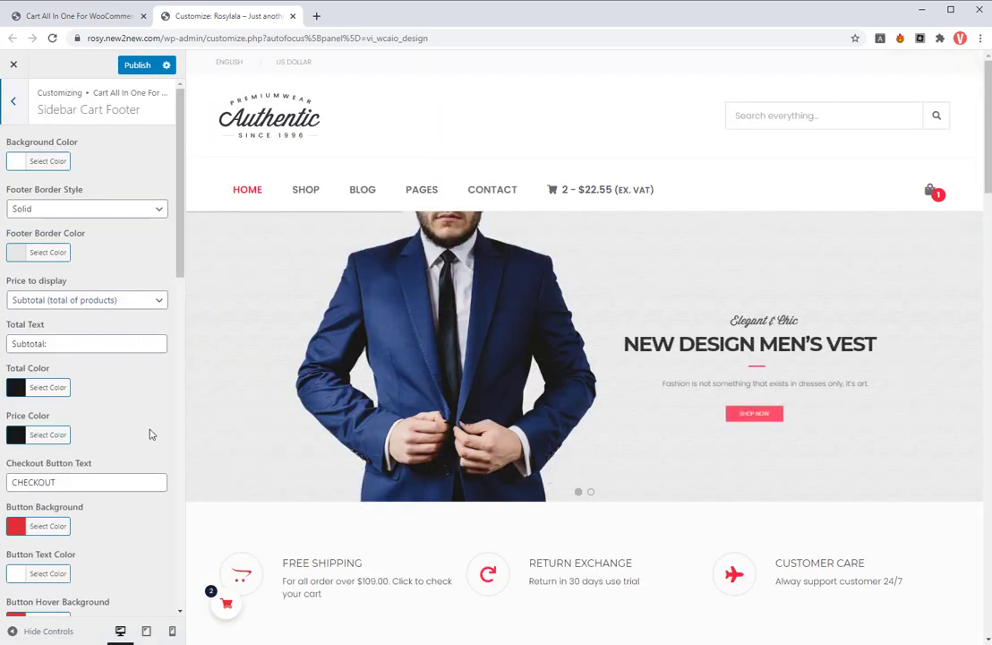
click(225, 607)
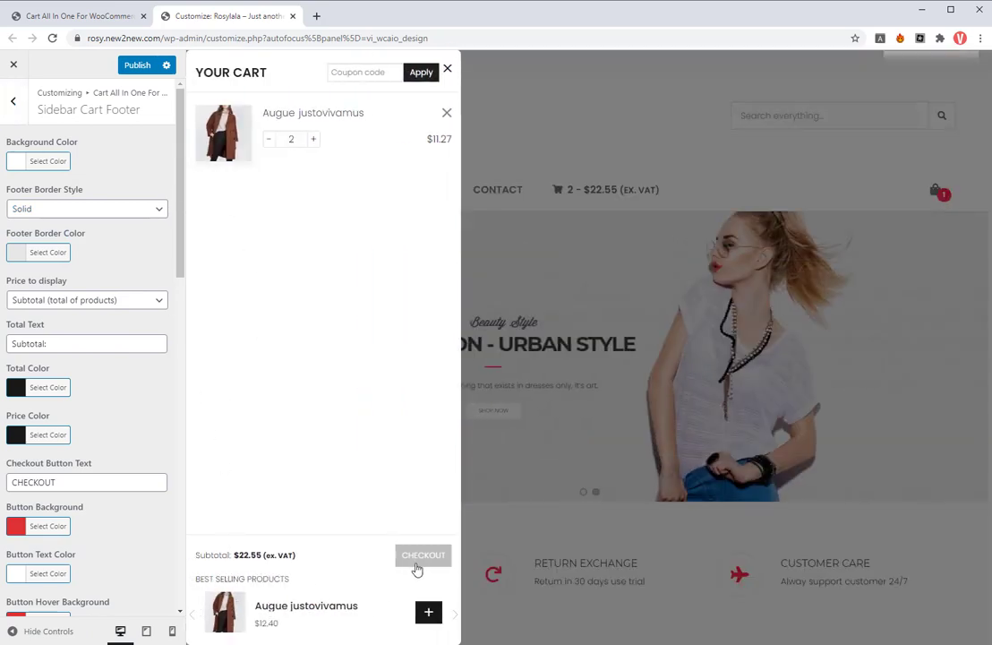
Step: Try PAYMENT as the footer's checkout button text and set it back to CHECKOUT
drag(189, 199, 98, 343)
click(184, 210)
click(71, 340)
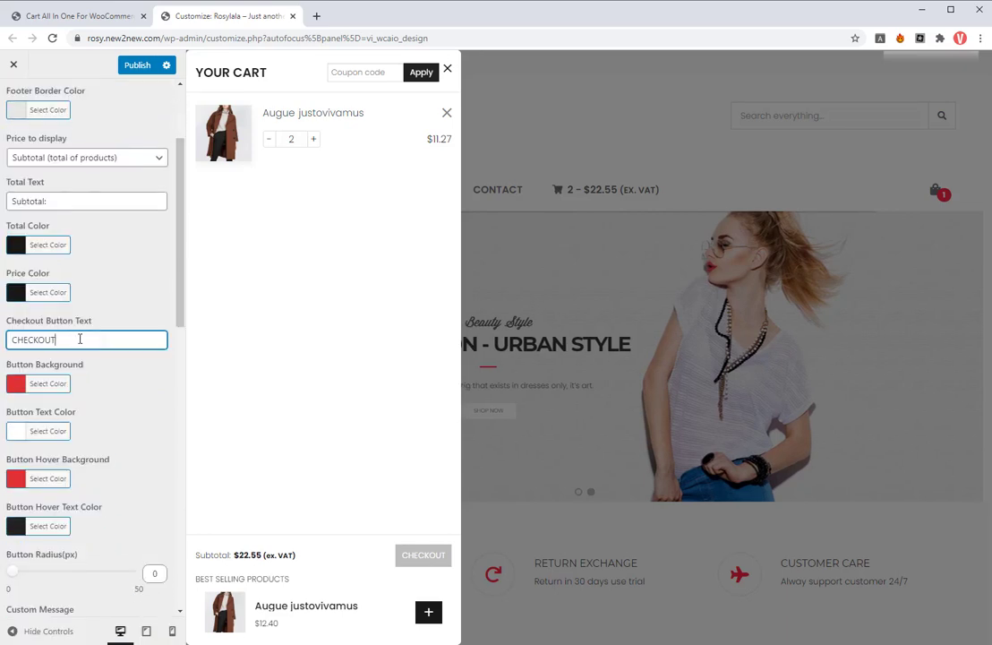
key(BackSpace)
key(BackSpace)
key(BackSpace)
key(BackSpace)
key(BackSpace)
key(BackSpace)
key(BackSpace)
key(BackSpace)
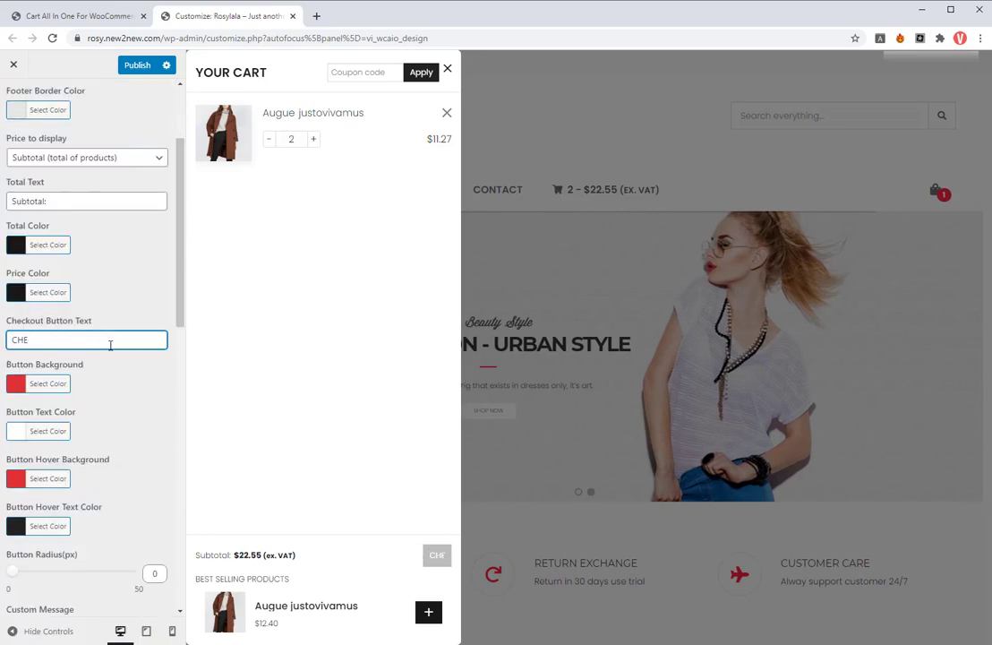
text(PAY.)
key(BackSpace)
text(MENT)
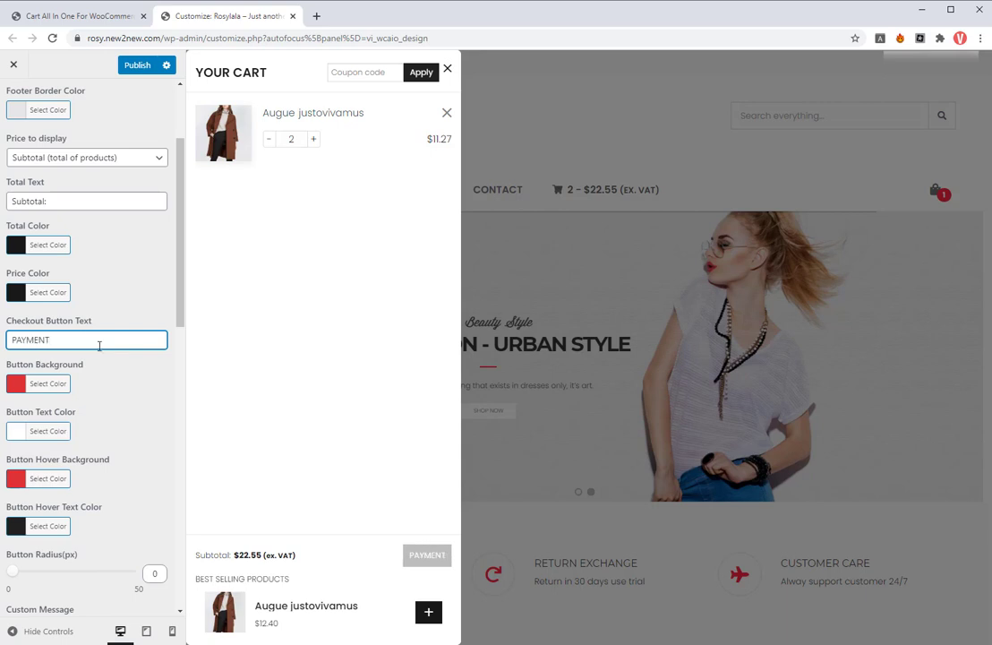
drag(94, 346, 2, 361)
text(CHECKOUT)
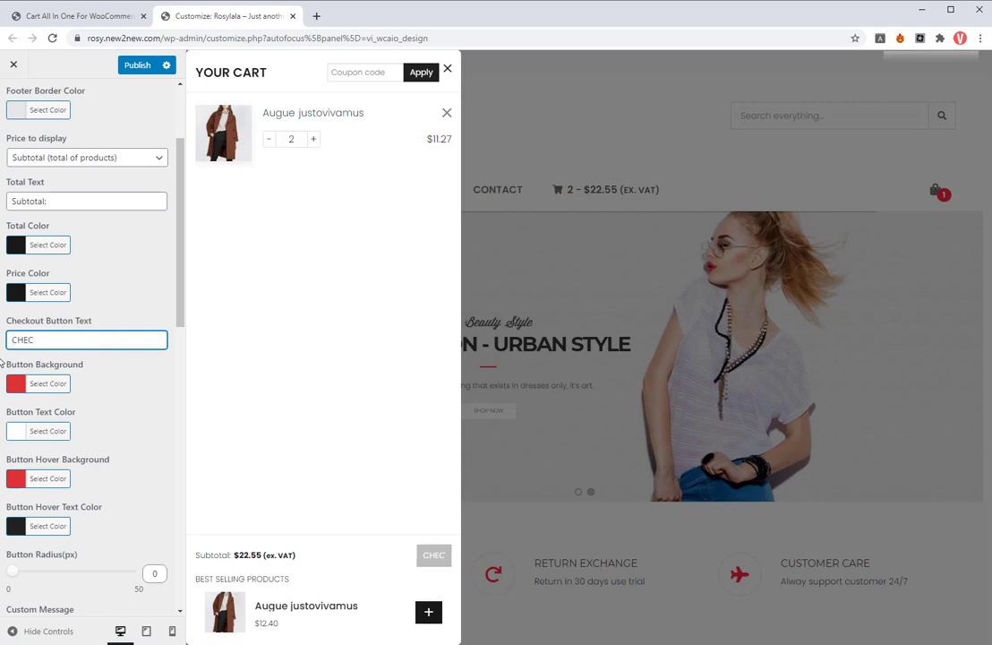
Step: Set the checkout button background in the sidebar cart footer to grey #686868
click(55, 383)
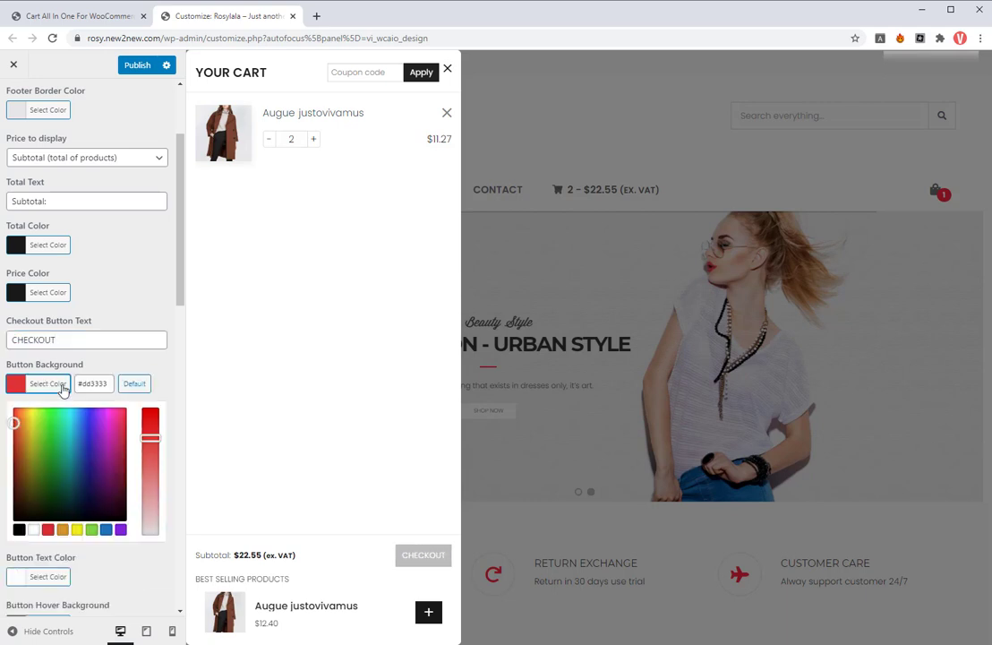
click(33, 530)
mouse_move(108, 473)
mouse_down()
mouse_move(122, 454)
mouse_move(104, 448)
mouse_move(29, 446)
mouse_move(22, 462)
mouse_up()
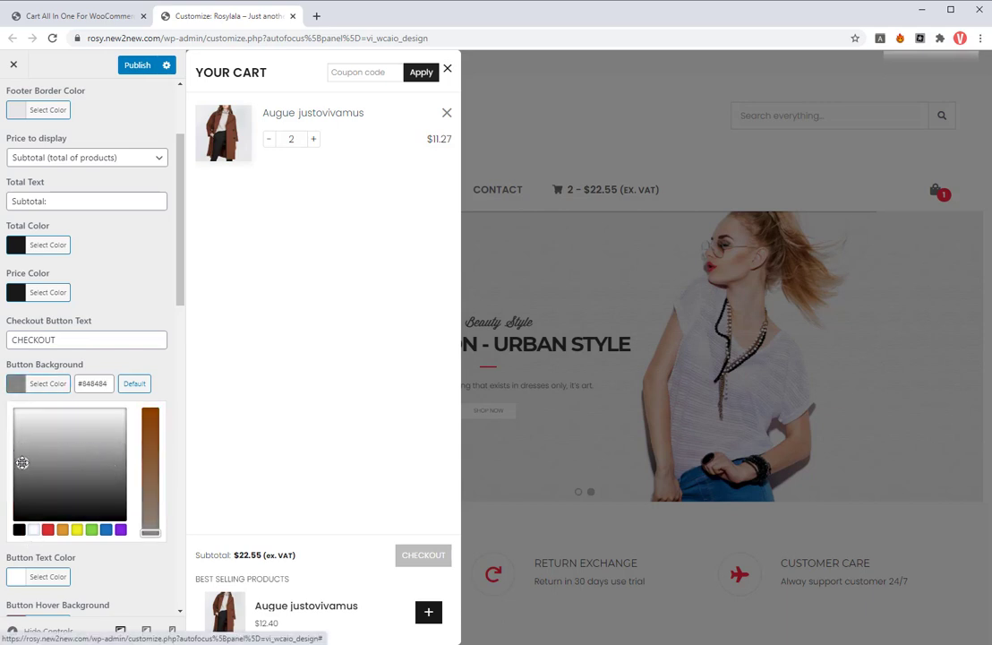
click(177, 376)
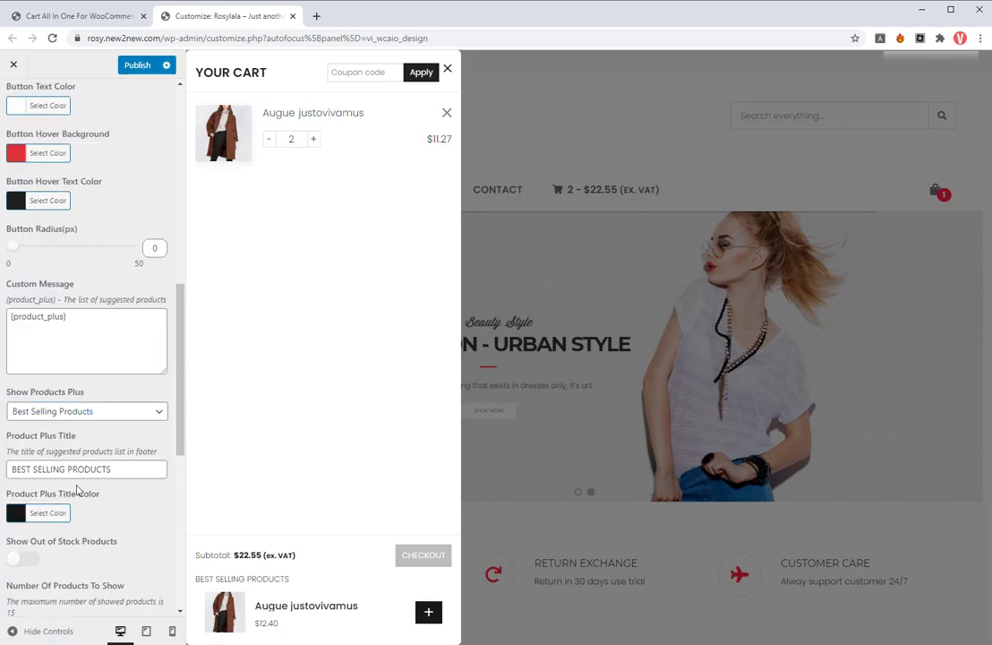
scroll(75, 284, up, 5)
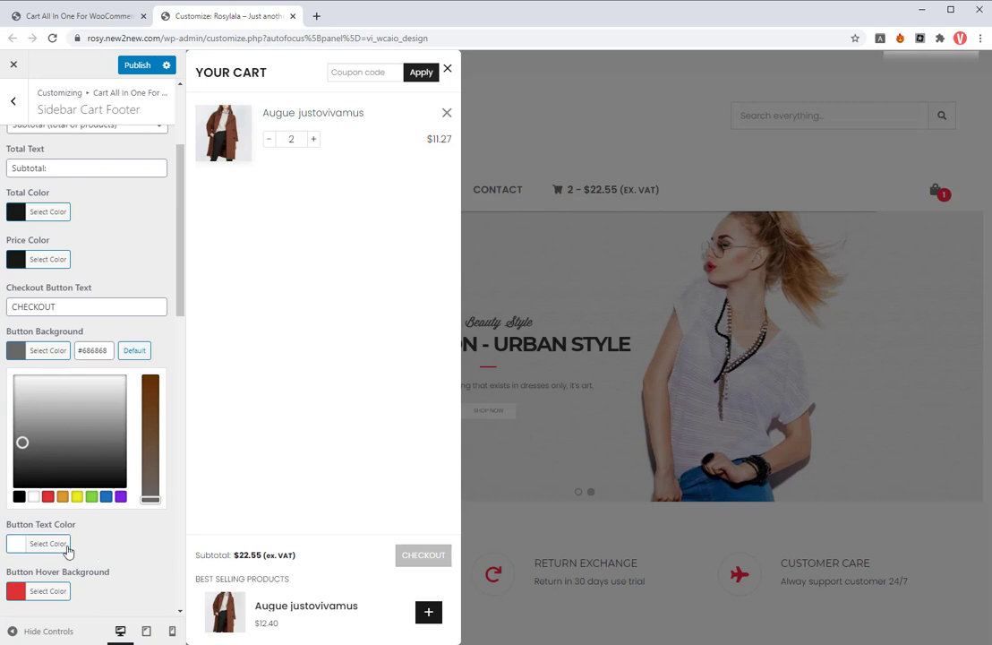
Step: Review the button hover background and the remaining Sidebar Cart Footer options, and publish the changes
click(54, 598)
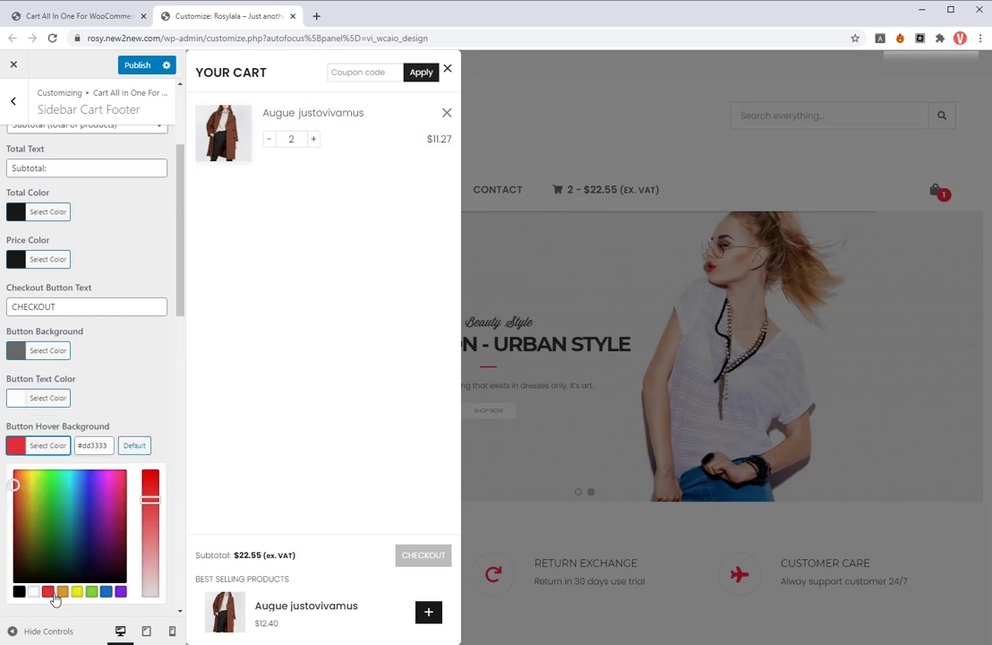
drag(42, 517, 170, 505)
scroll(90, 504, down, 1)
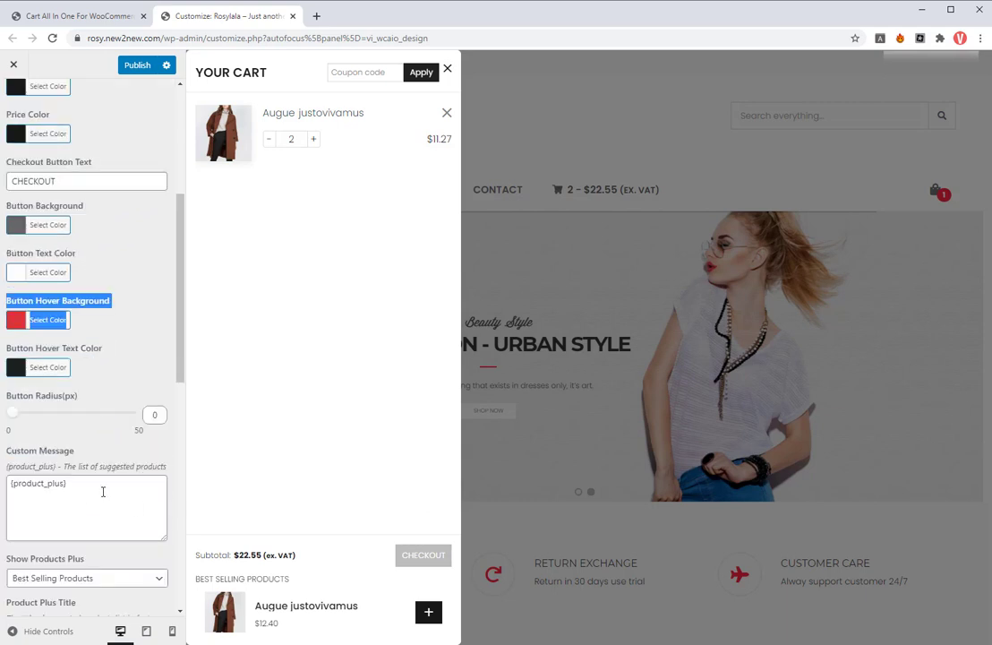
scroll(103, 491, down, 7)
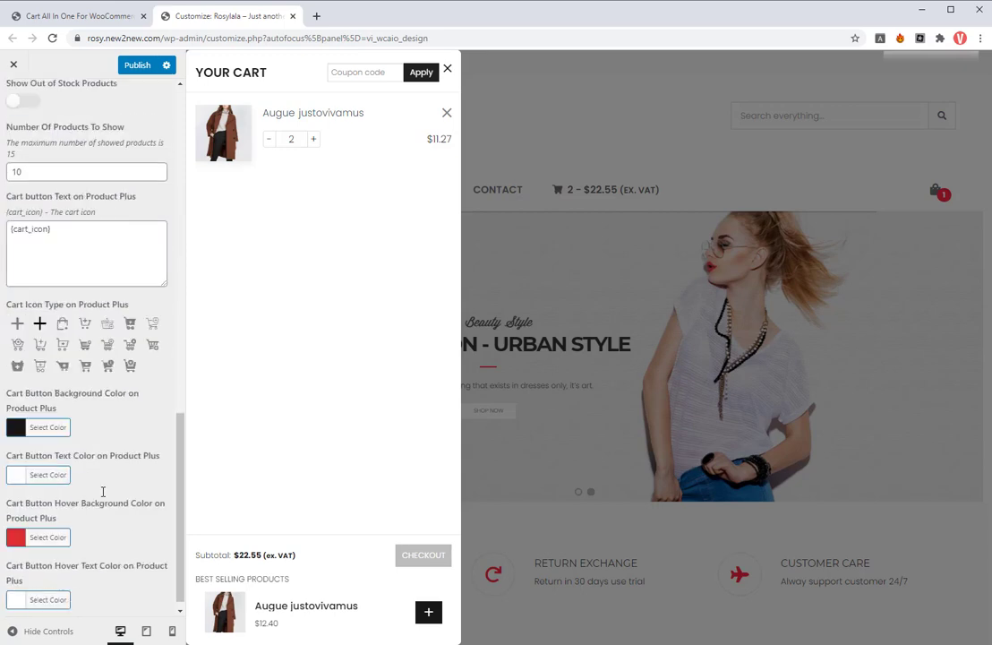
scroll(103, 491, down, 1)
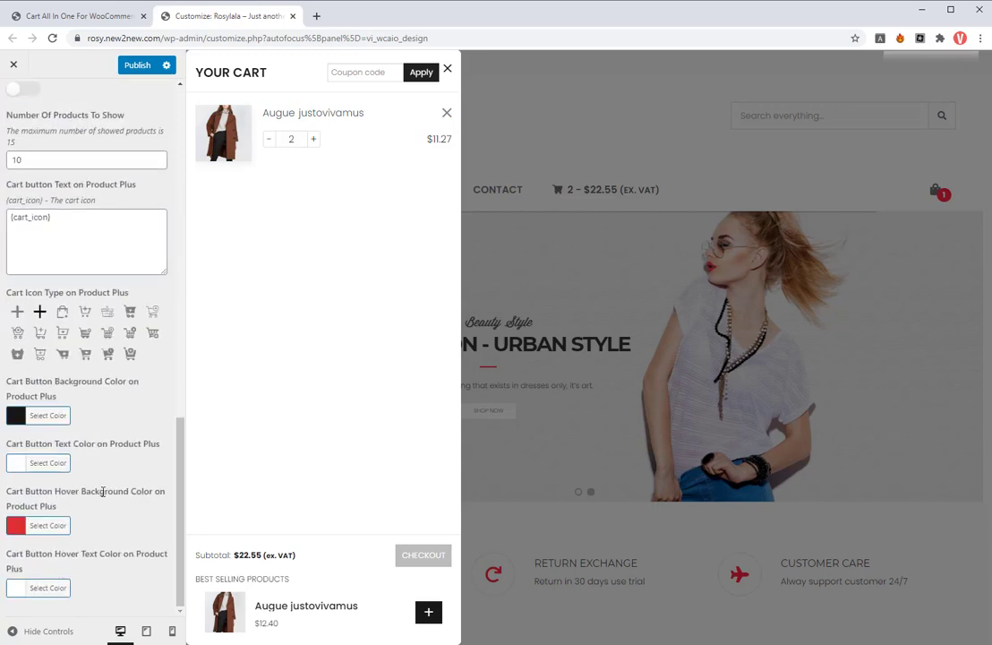
click(136, 65)
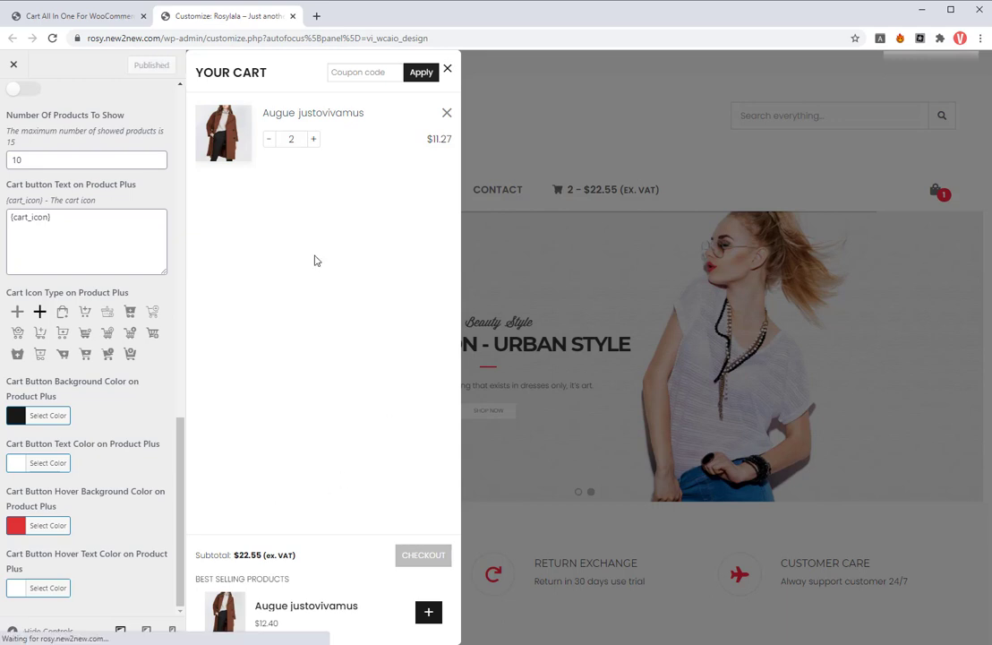
Step: Leave the footer settings for the Checkout design settings and enable the login step
click(12, 39)
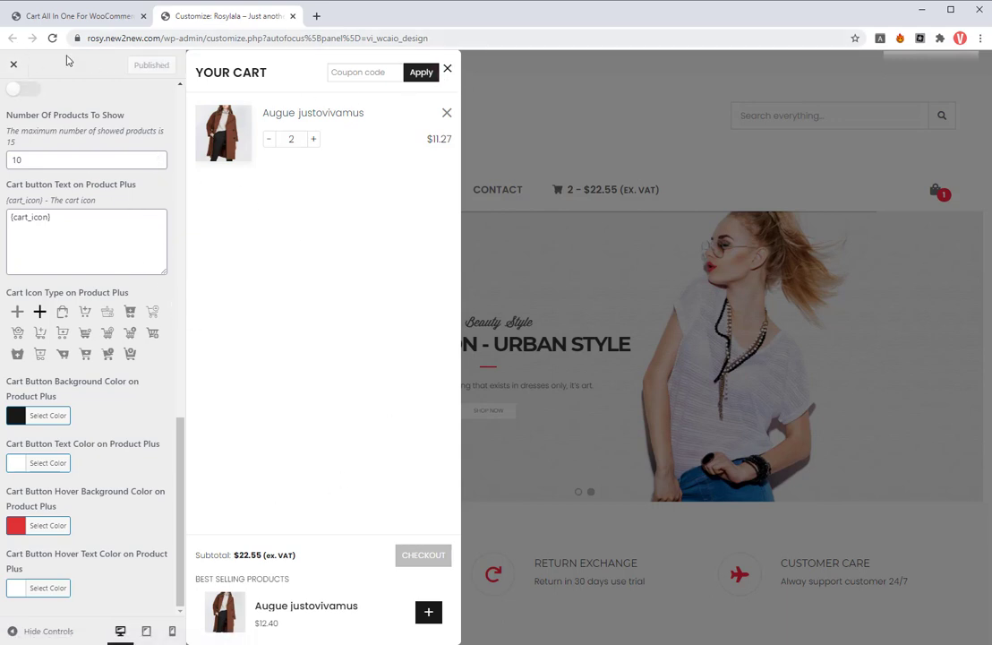
scroll(54, 143, up, 10)
click(13, 101)
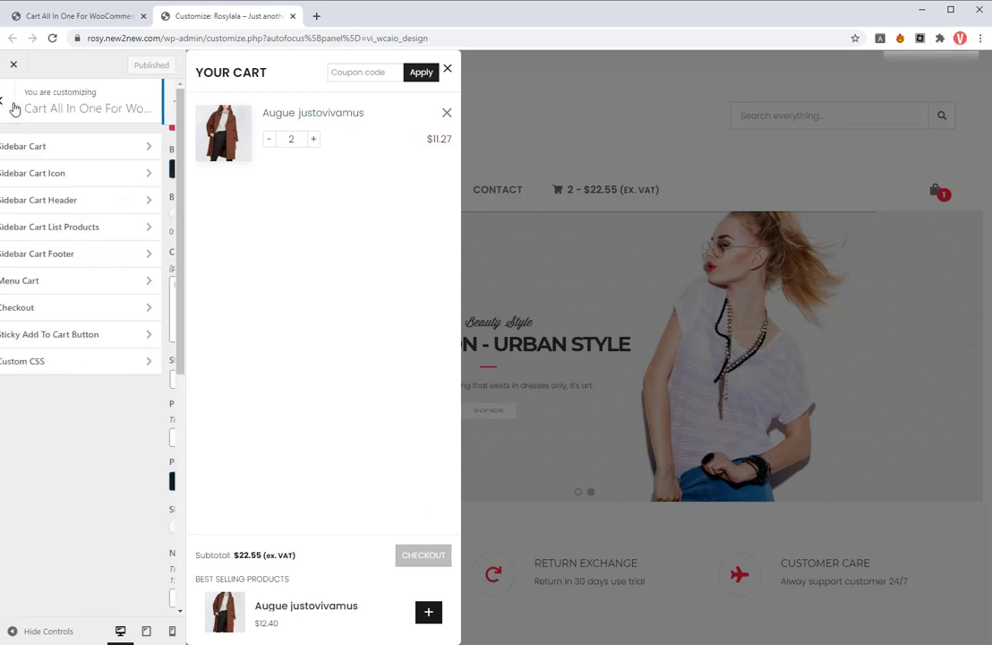
click(55, 308)
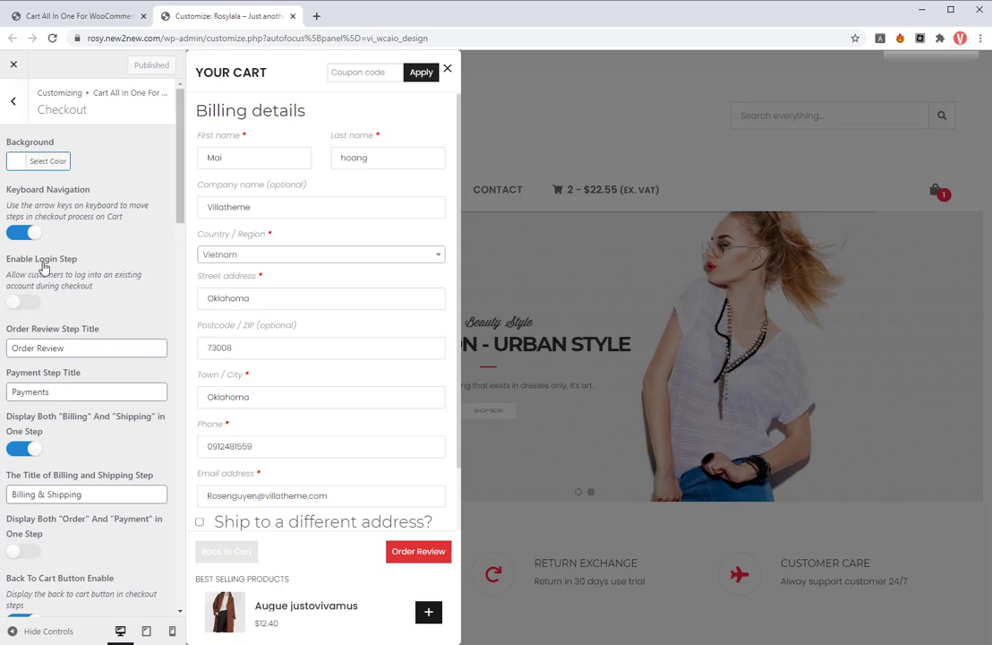
click(23, 302)
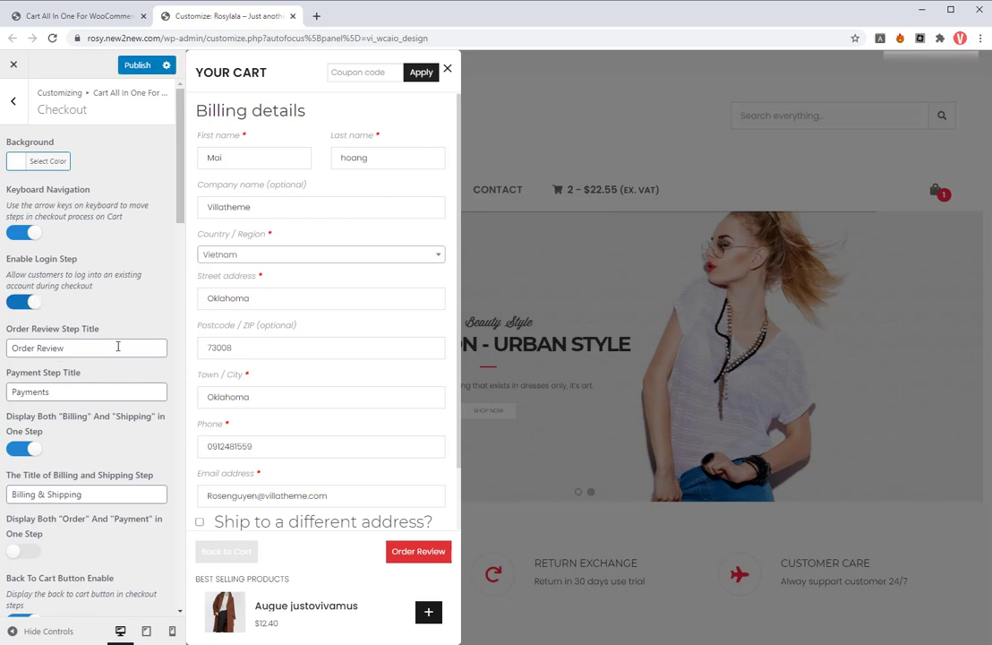
Step: Try separating billing and shipping into two steps, and restore their display in one step
click(117, 346)
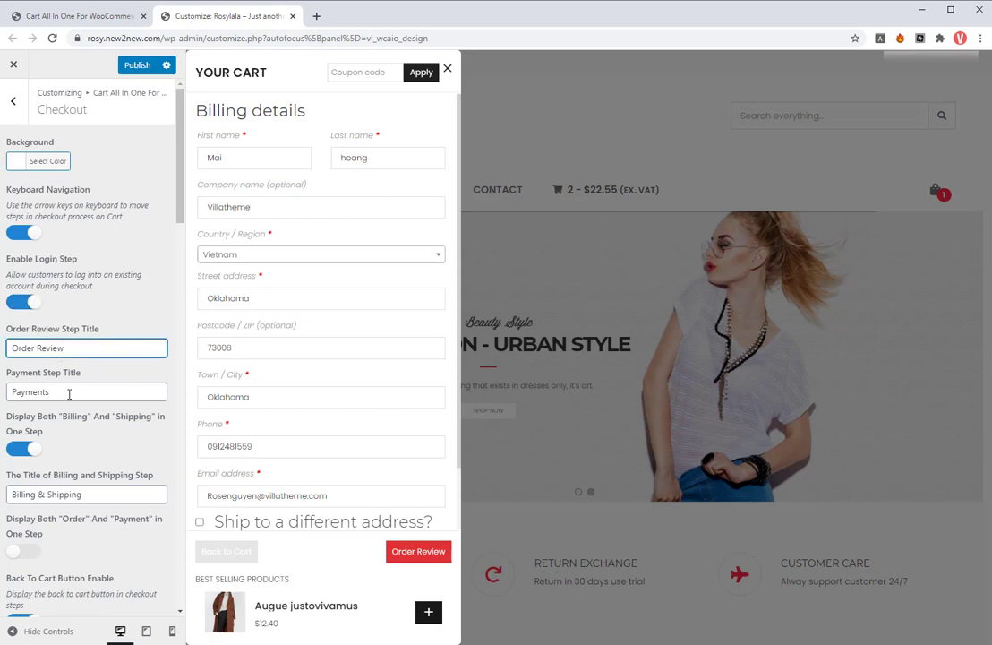
click(79, 392)
click(22, 448)
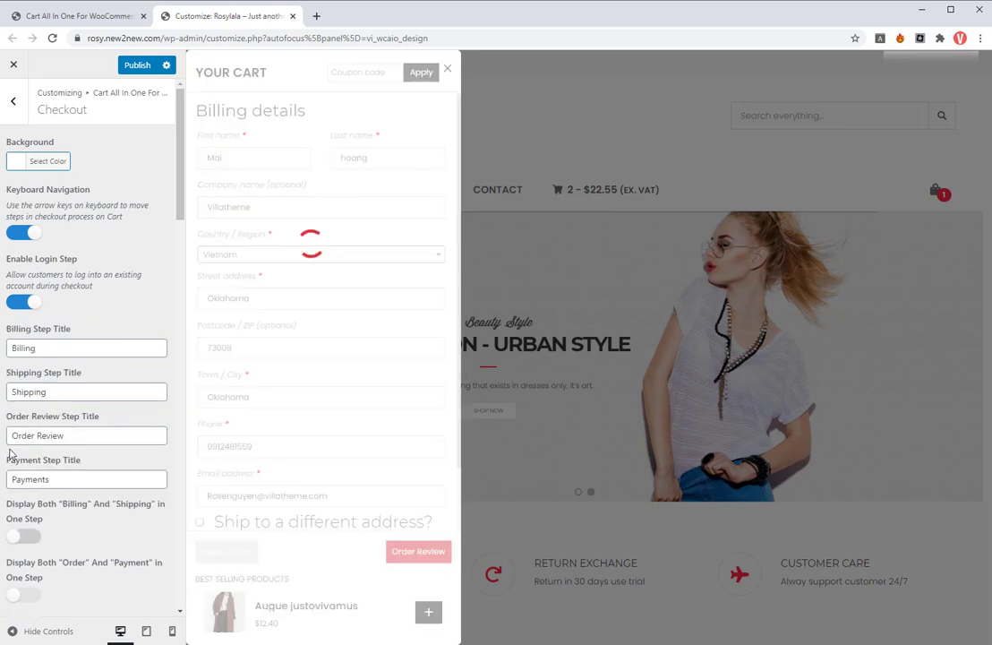
click(22, 535)
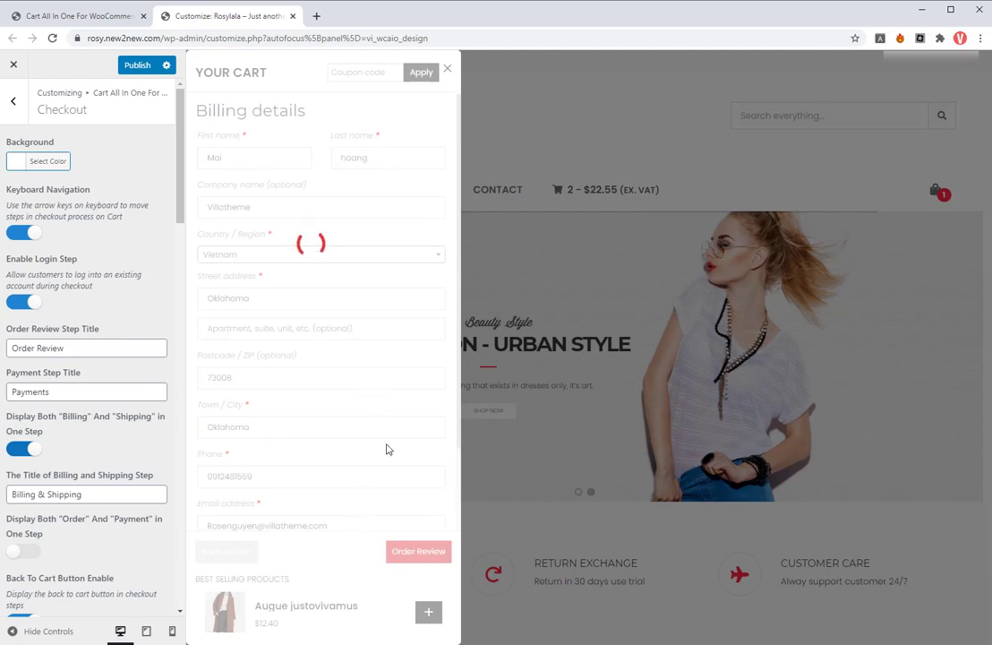
Step: Preview the Order Review step in the sidebar cart and return to the Billing & Shipping step
click(442, 557)
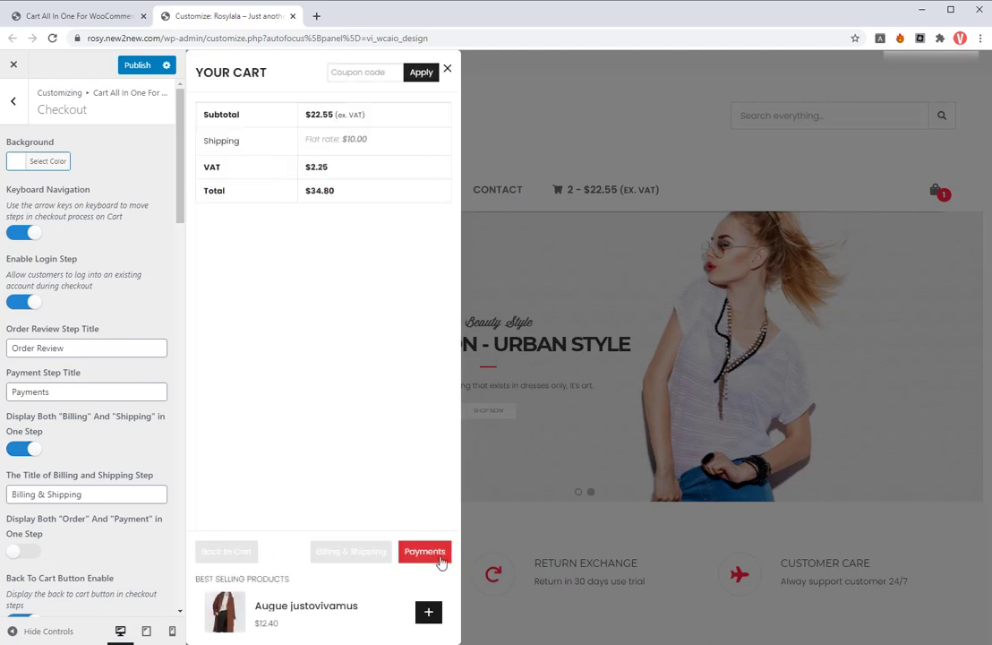
click(358, 553)
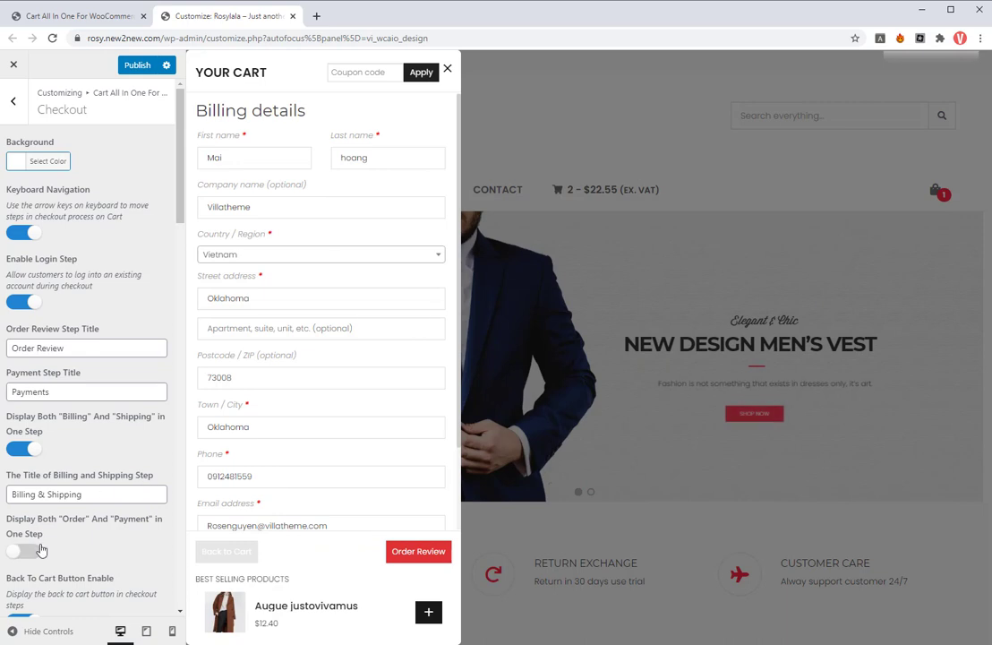
Step: Disable the Back to Cart button in the checkout steps and enable it again
scroll(40, 550, down, 2)
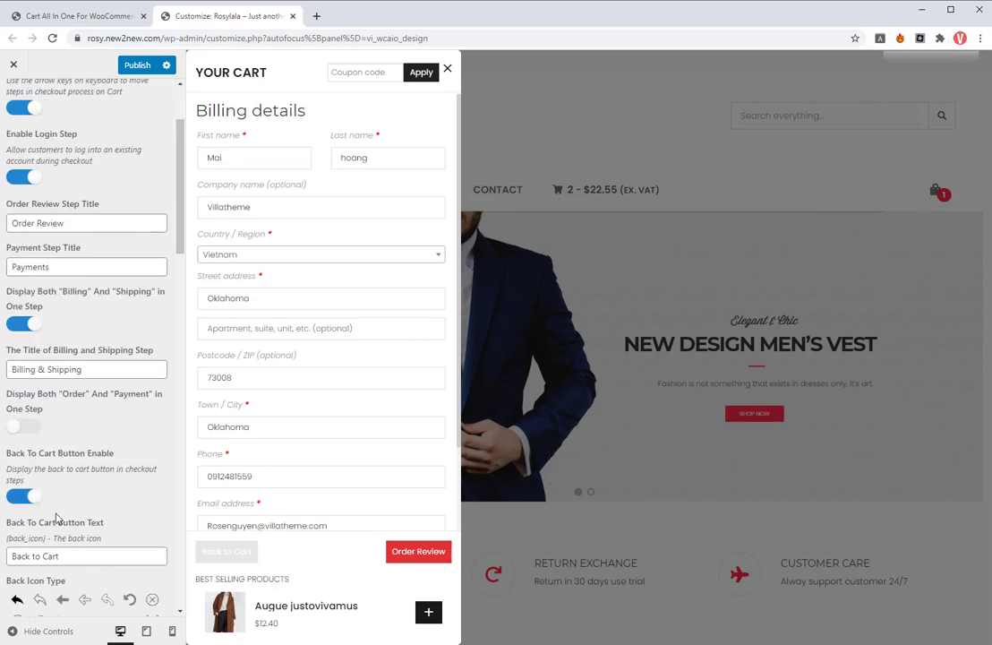
click(24, 495)
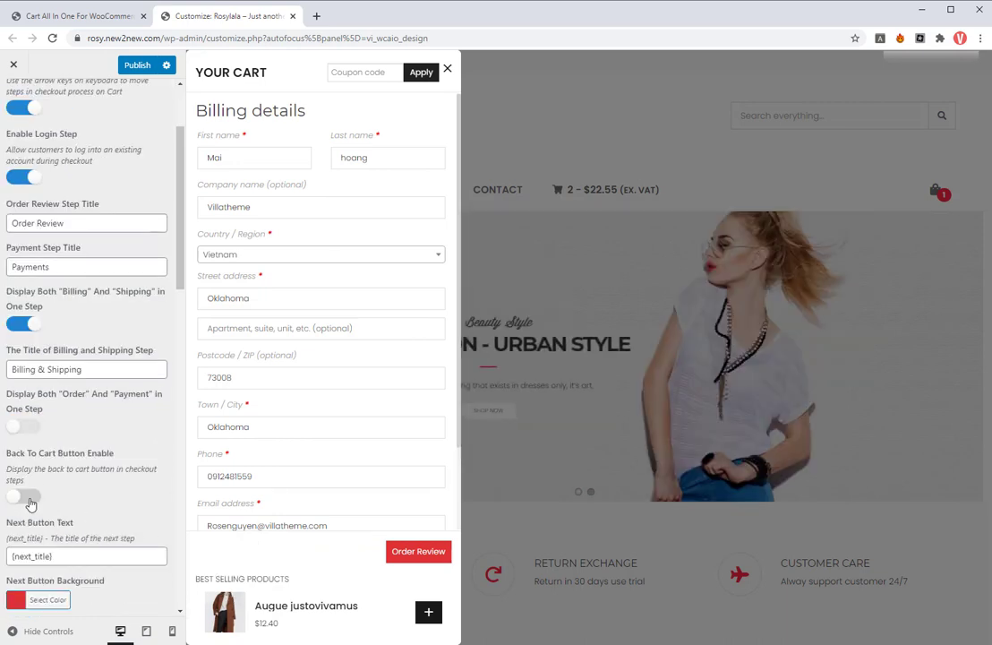
click(25, 495)
Step: Replace the Back to Cart button text with the {back_icon} placeholder
scroll(69, 522, down, 1)
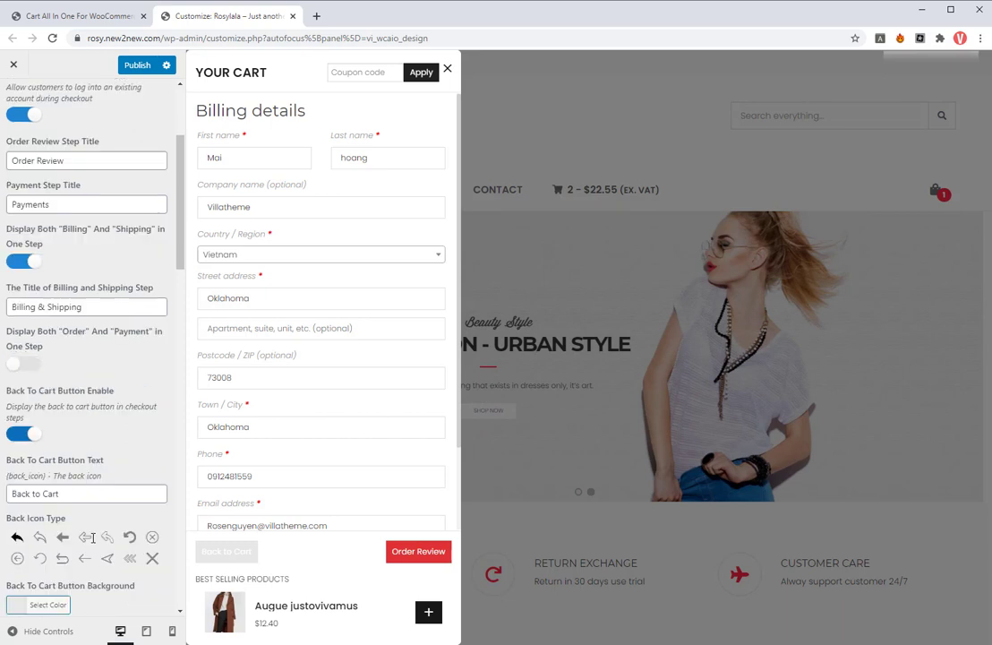
click(72, 494)
drag(31, 476, 9, 476)
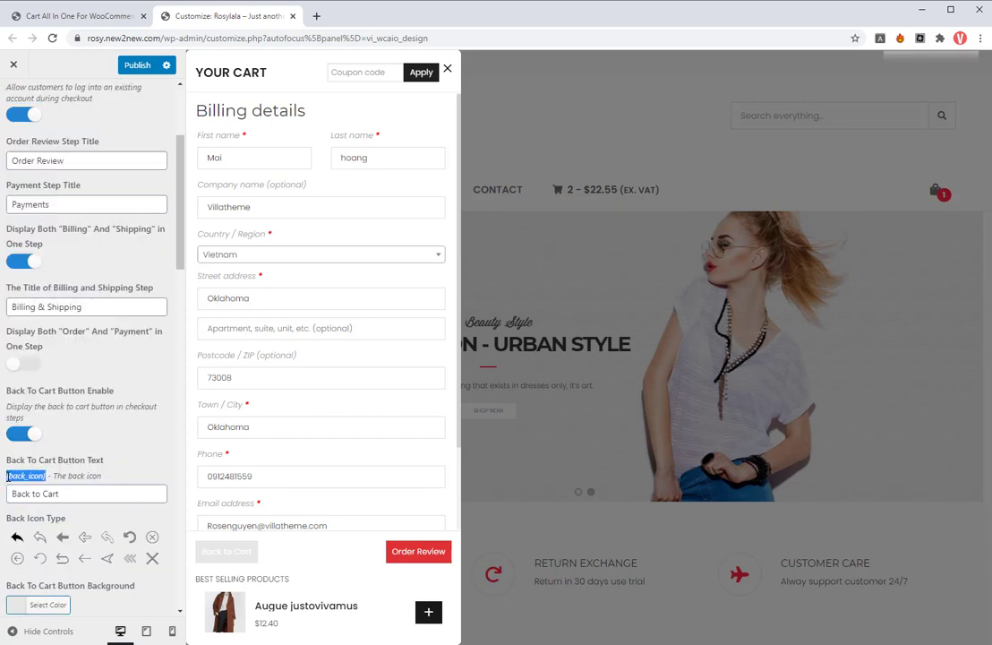
key(ctrl+c)
triple_click(63, 495)
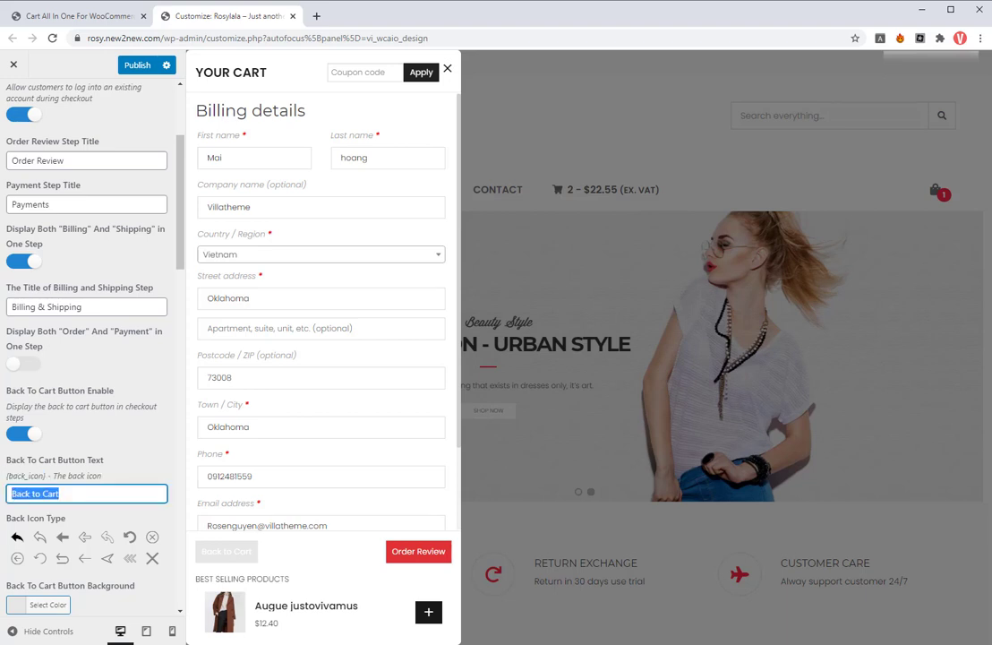
key(ctrl+v)
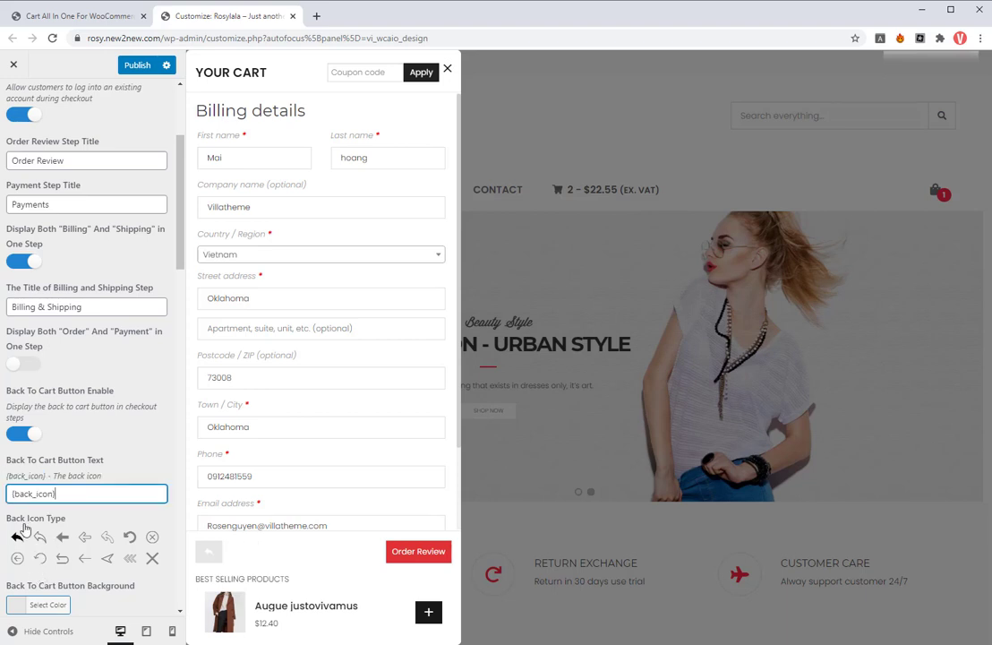
Step: Try several back icon types and choose the bold circular undo arrow for the Back to Cart button
click(18, 537)
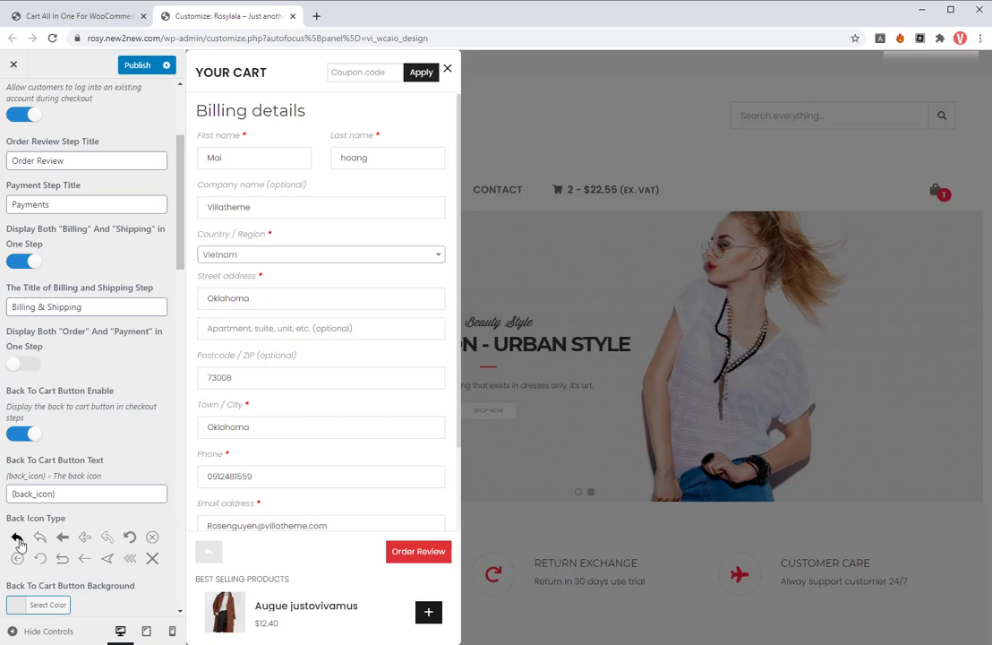
click(40, 536)
click(63, 537)
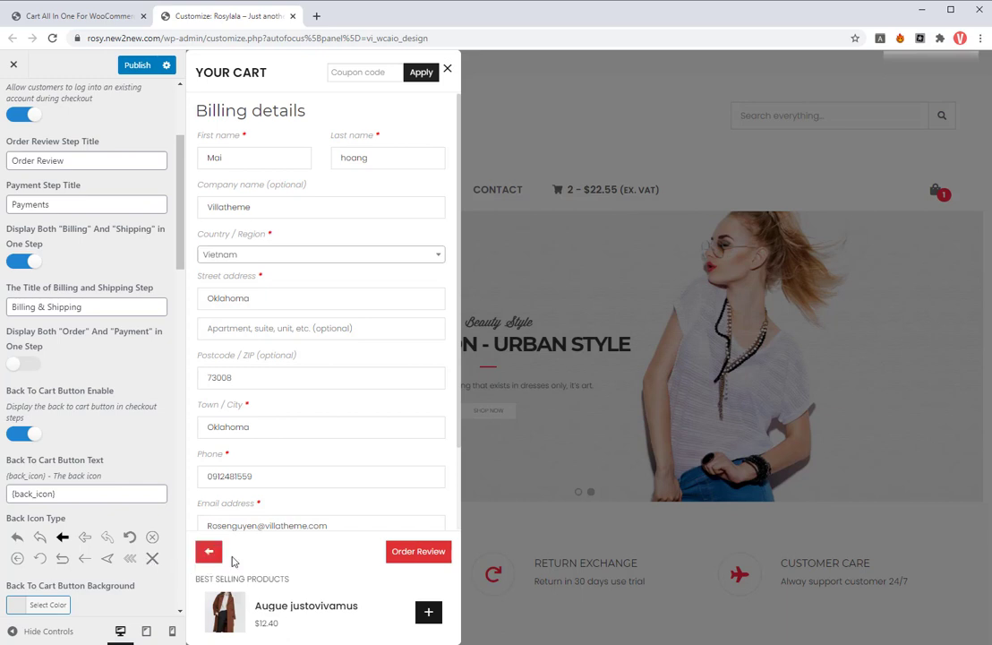
click(130, 537)
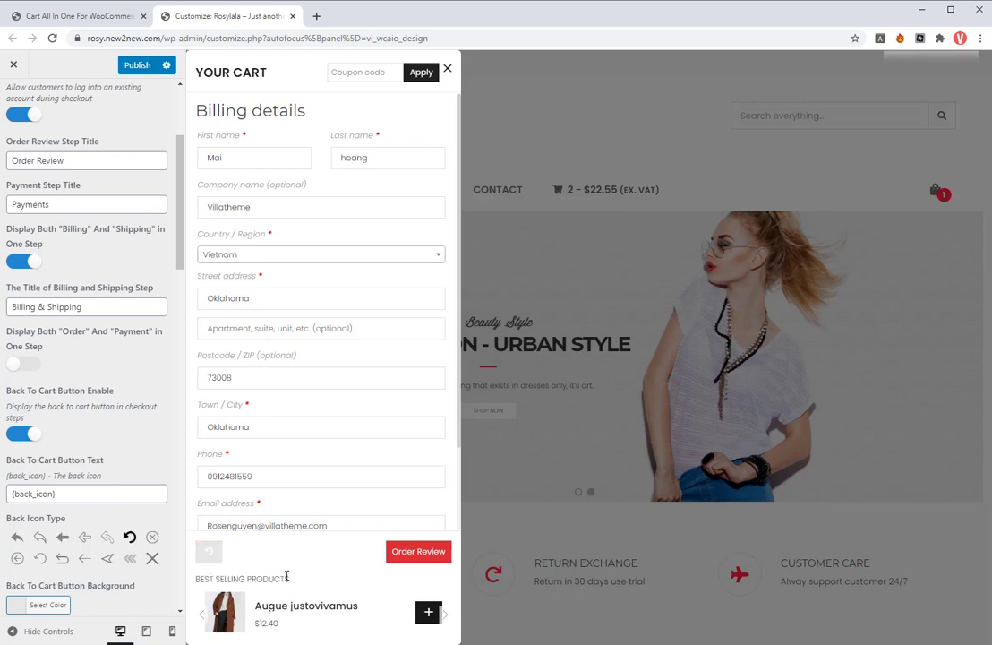
Step: Set the Back to Cart button background to grey #8c8c8c
scroll(99, 501, down, 1)
click(20, 545)
scroll(62, 542, down, 3)
click(25, 436)
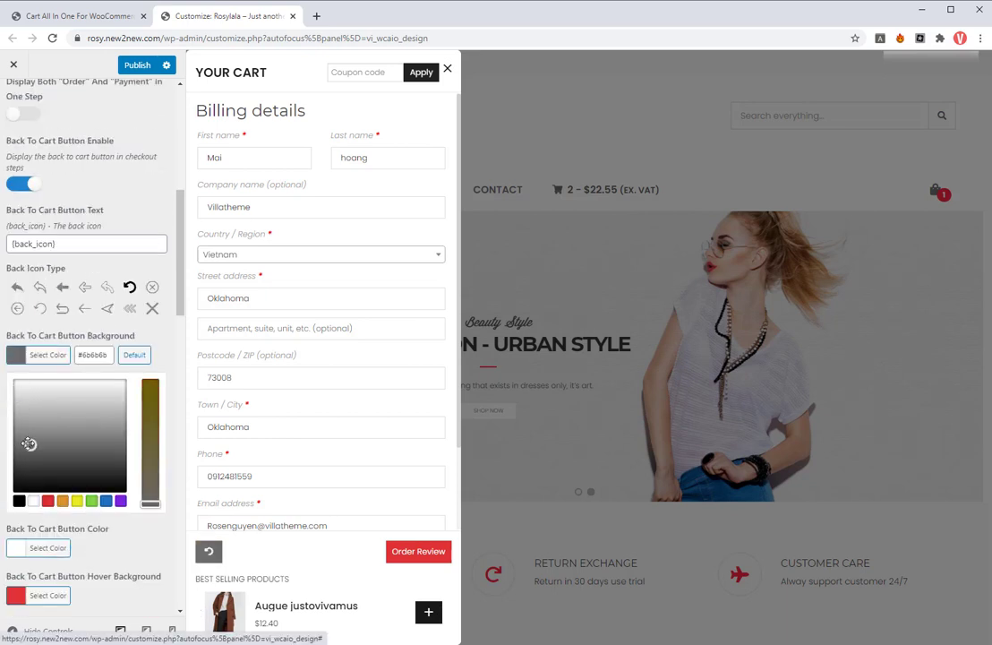
scroll(178, 453, down, 5)
scroll(90, 490, down, 1)
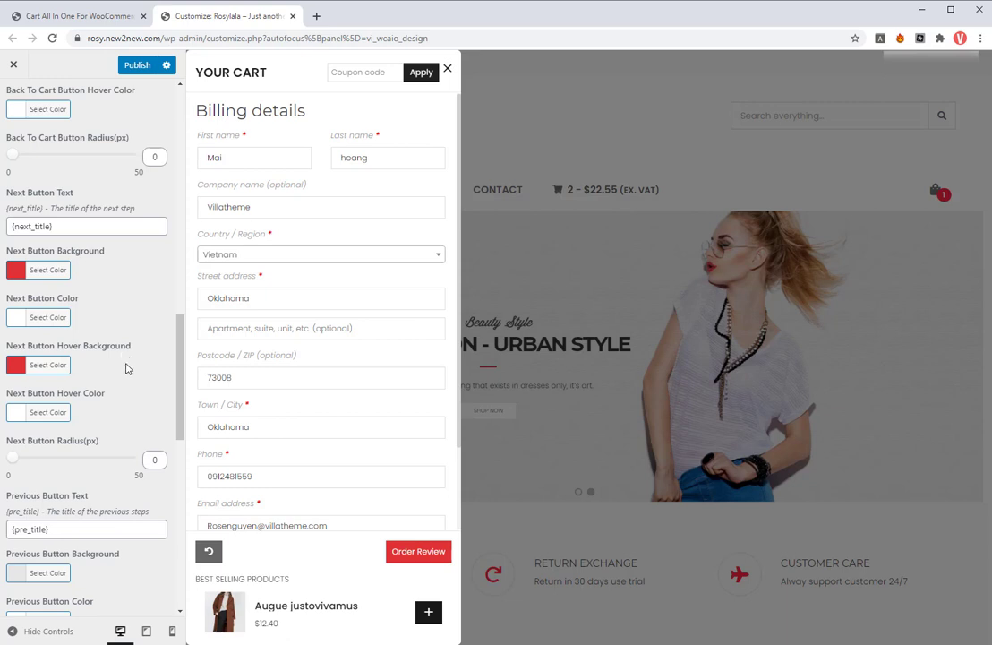
scroll(128, 359, up, 2)
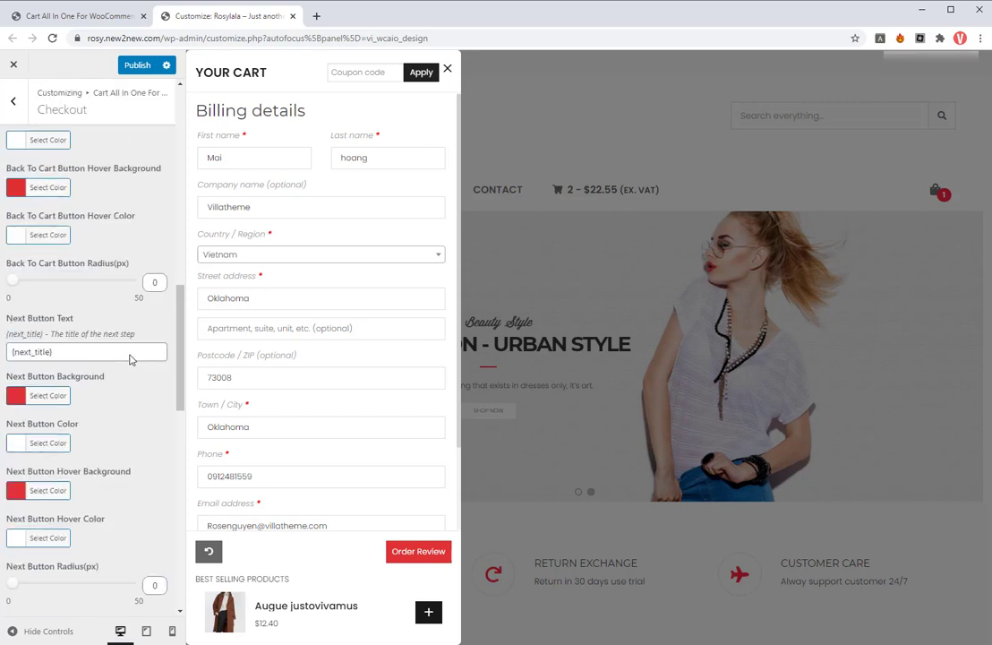
scroll(129, 359, up, 1)
scroll(131, 356, up, 2)
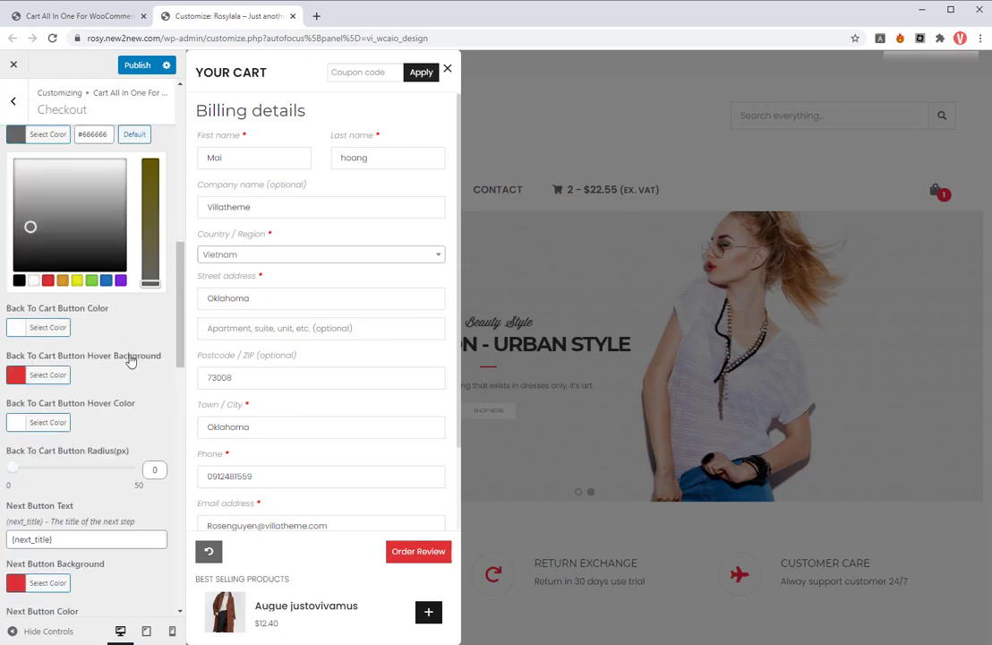
drag(31, 224, 23, 210)
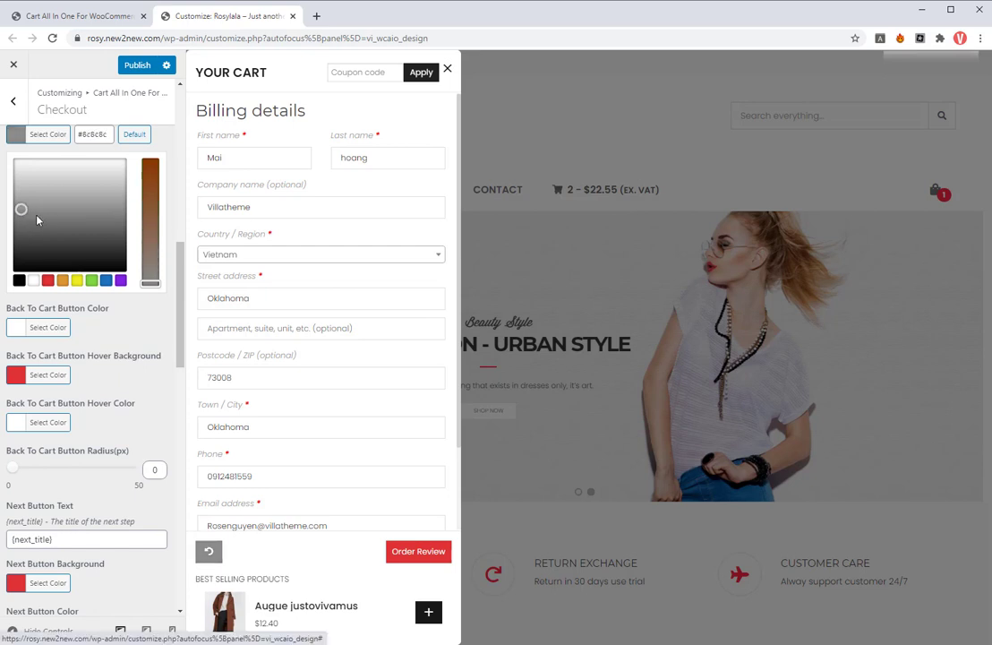
click(90, 295)
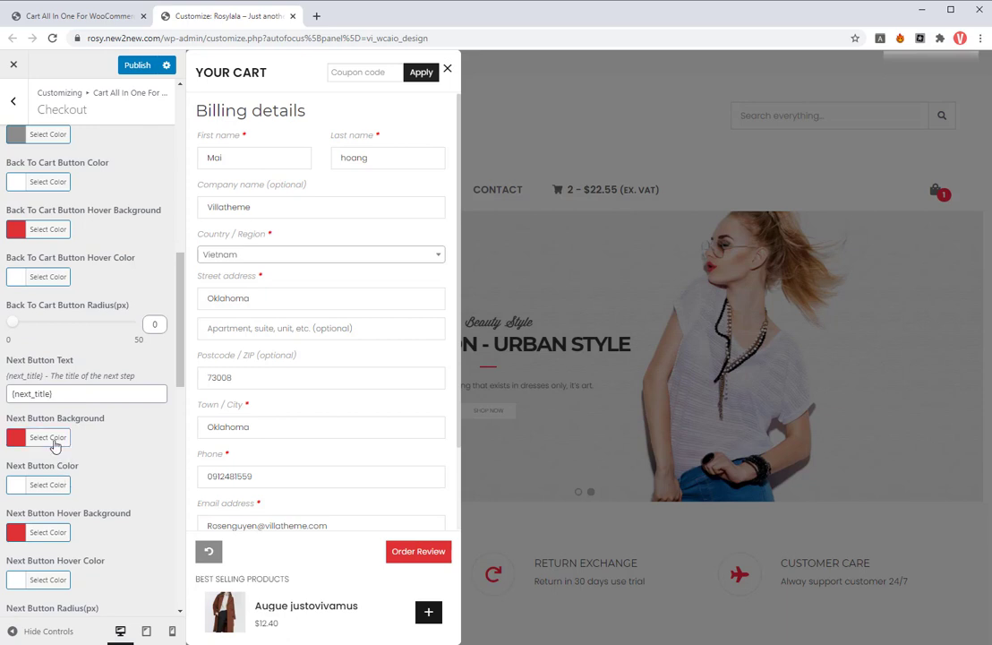
Step: Set the next button background to grey #969696
drag(35, 561, 16, 508)
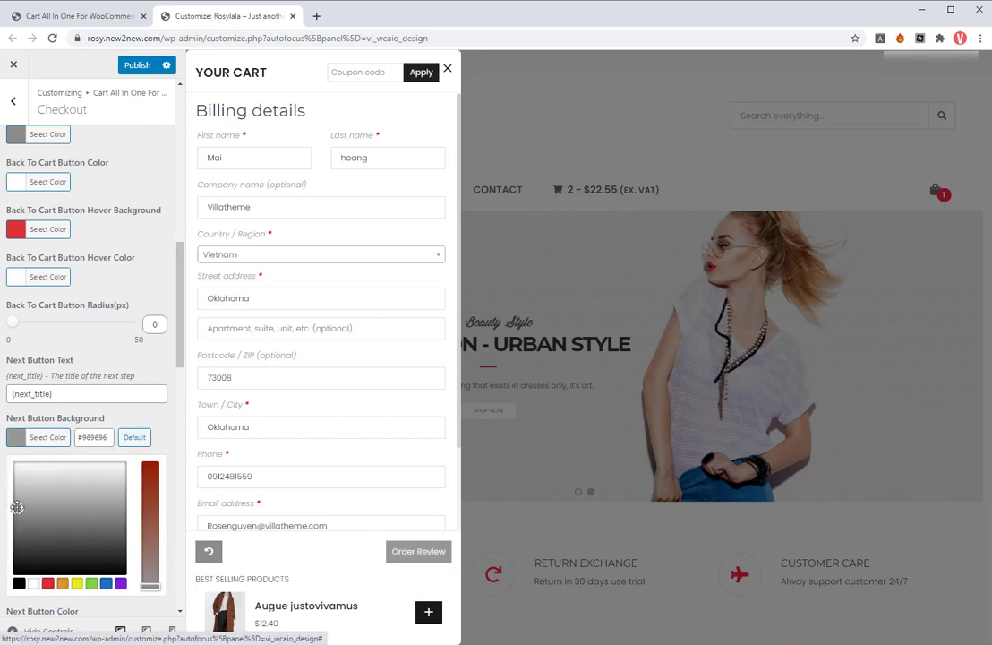
click(164, 445)
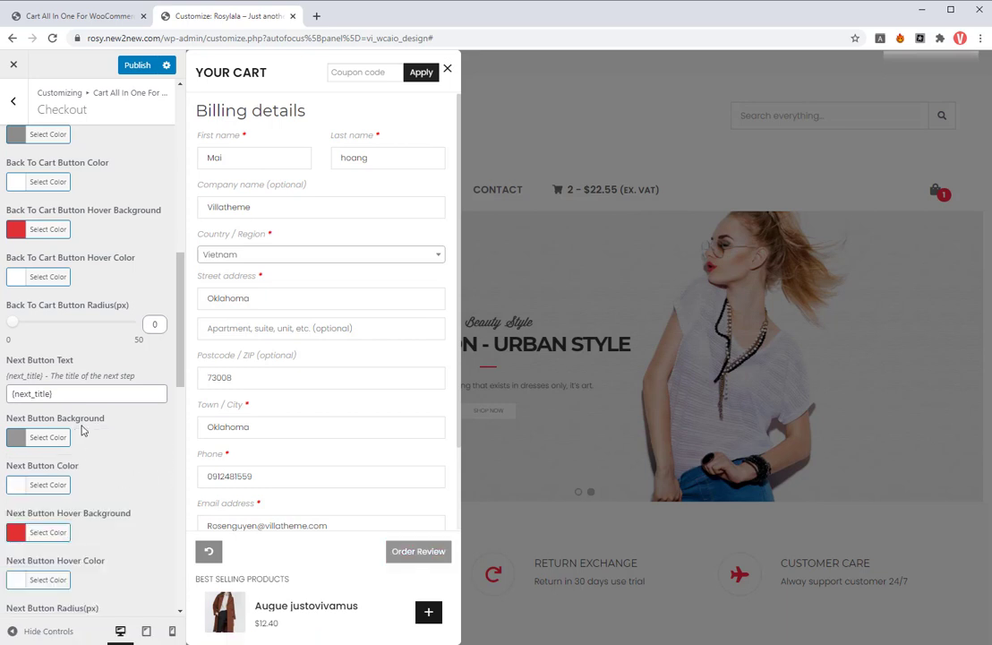
Step: Set the previous button background to a medium grey and advance the sidebar cart preview to the Order Review step
scroll(60, 533, down, 1)
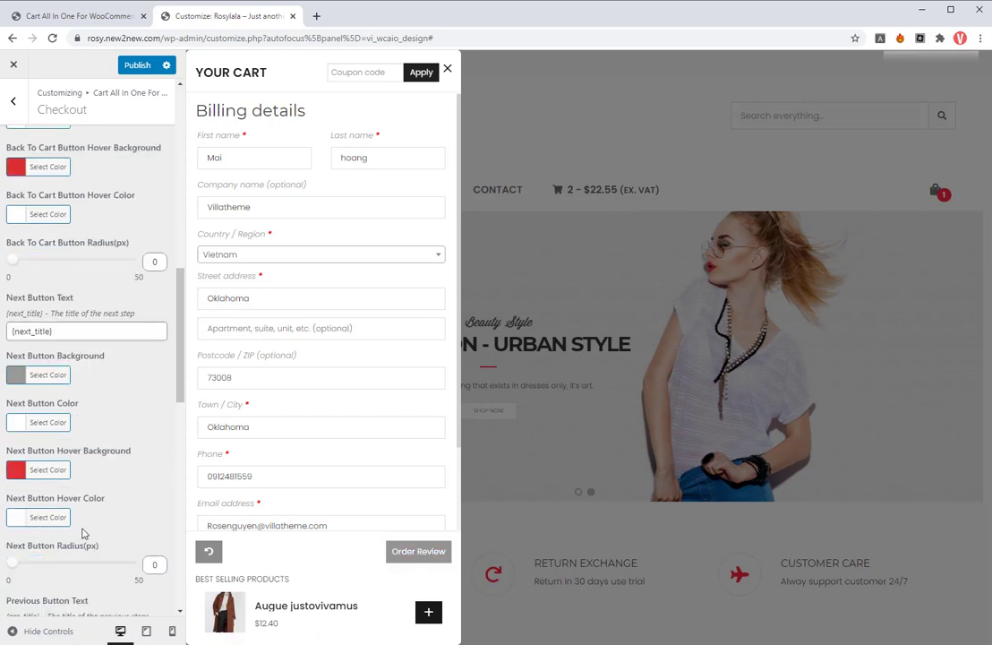
scroll(51, 534, down, 1)
scroll(41, 532, down, 1)
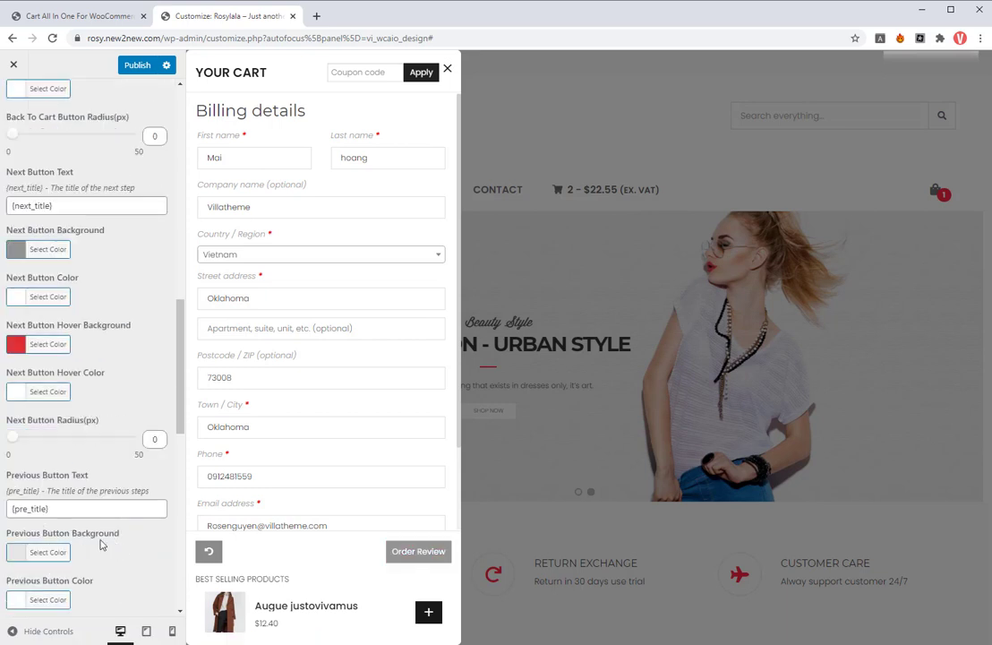
scroll(101, 543, down, 1)
click(46, 490)
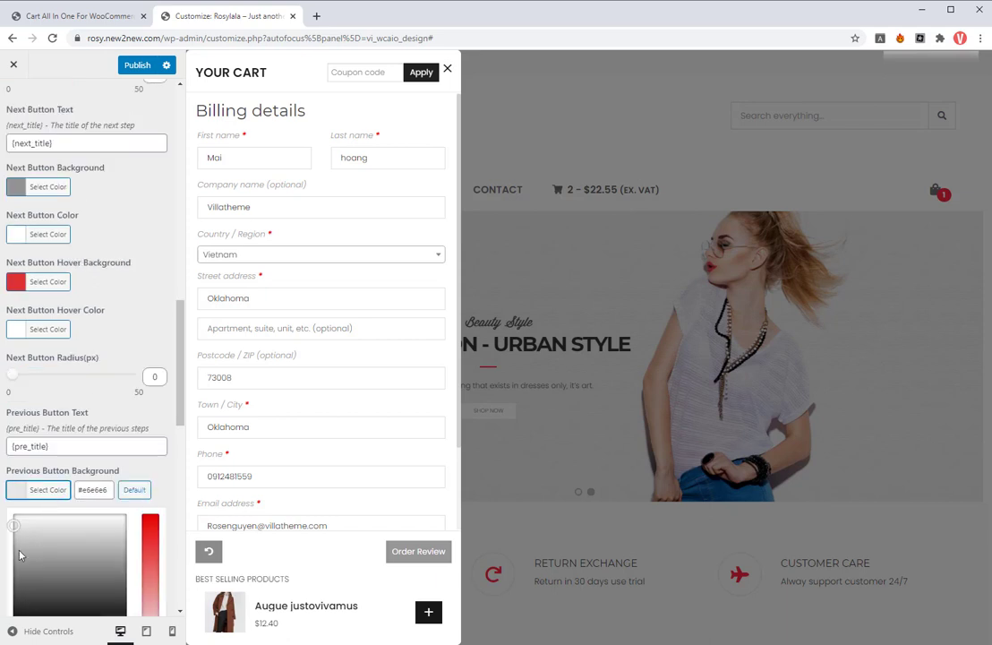
click(134, 489)
scroll(102, 472, down, 2)
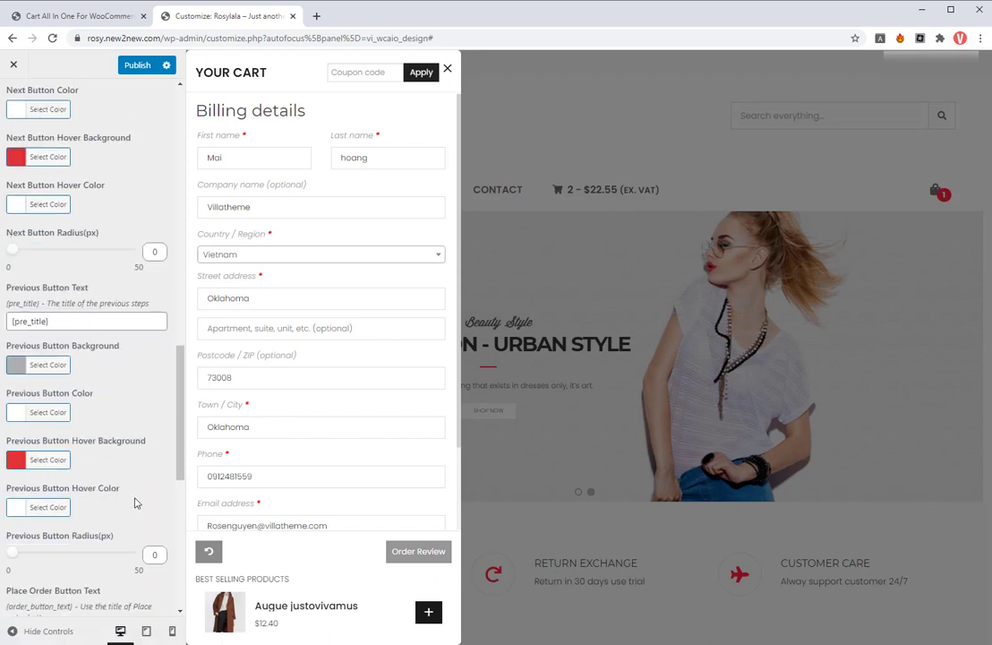
click(417, 551)
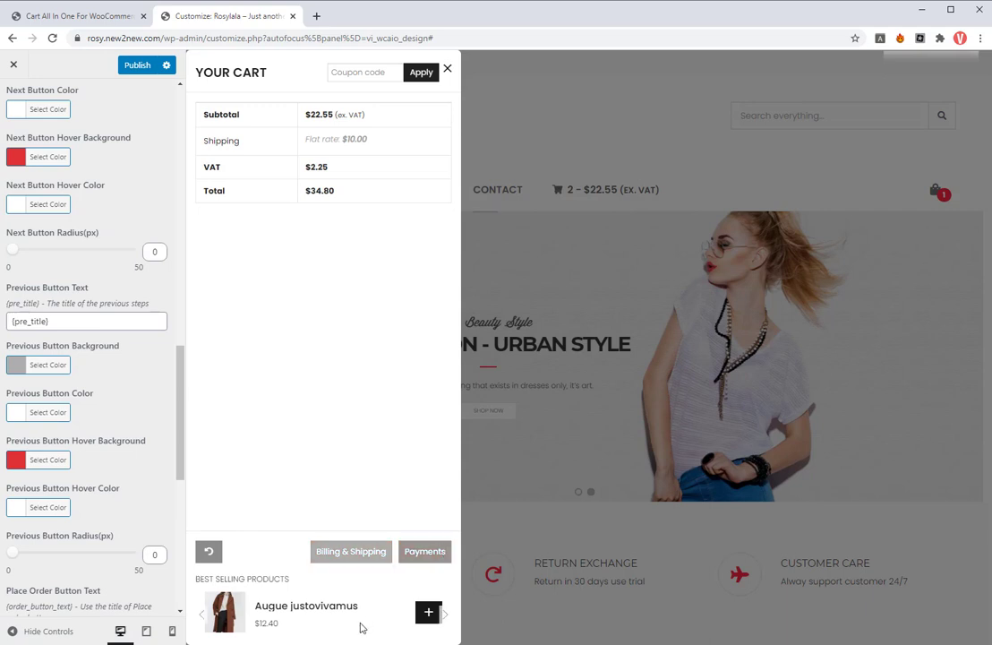
Step: Set the Place Order button background to grey #999999
scroll(115, 508, down, 1)
scroll(100, 500, down, 2)
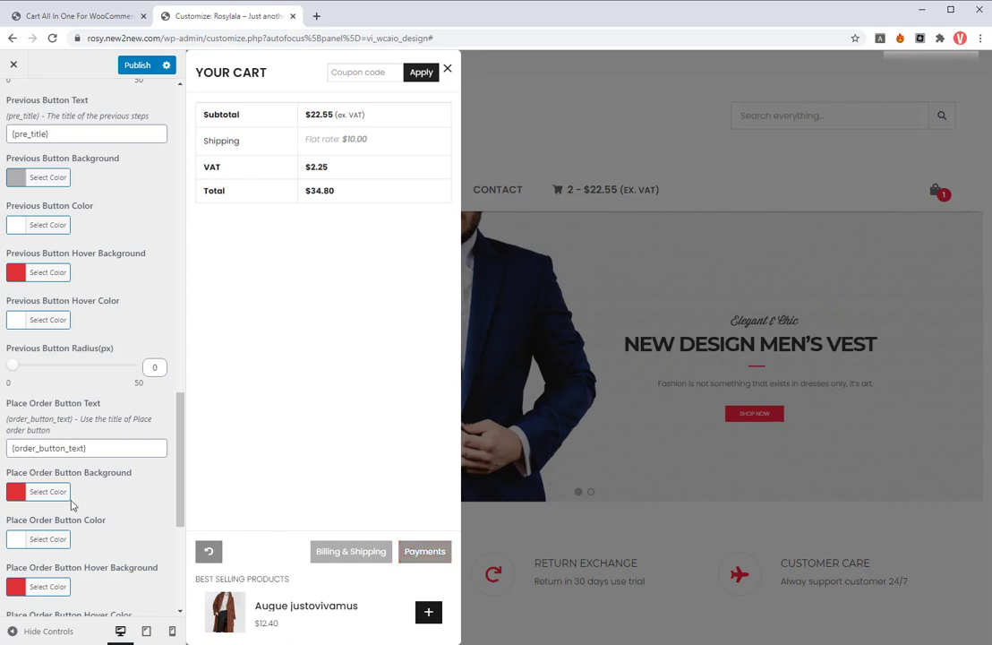
click(62, 493)
scroll(65, 528, down, 3)
click(35, 450)
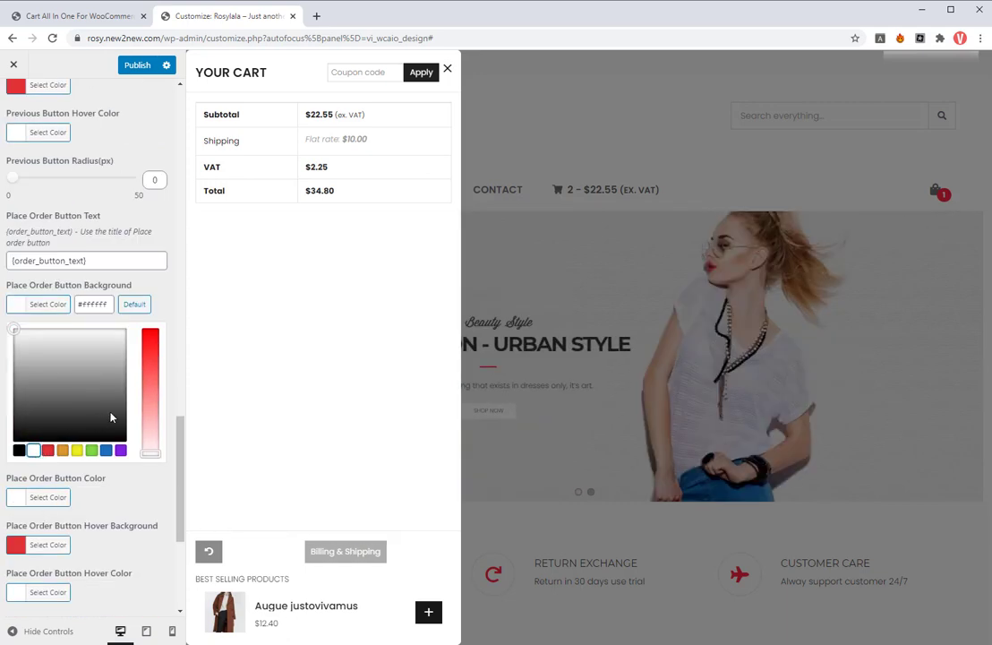
click(14, 373)
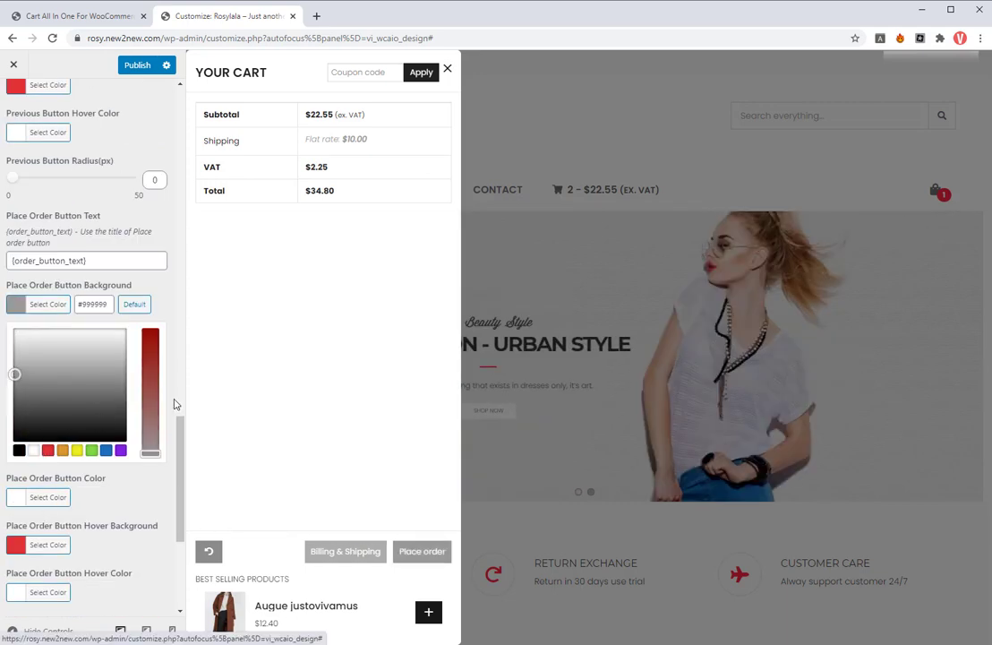
click(144, 421)
Step: Try red #dd3333 as the Place Order button hover color
scroll(54, 482, down, 1)
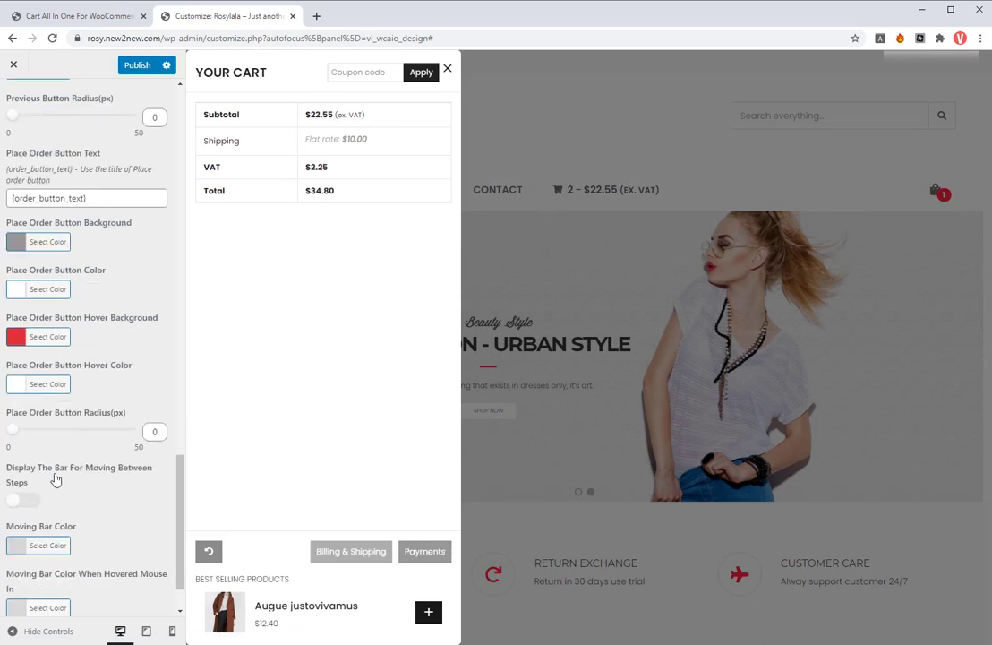
click(63, 385)
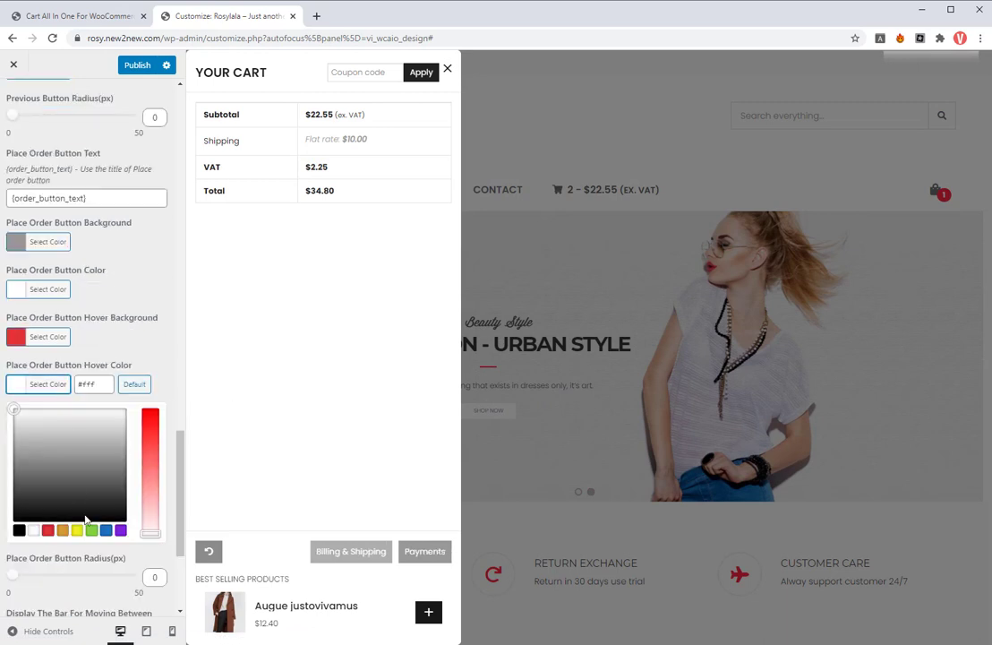
click(47, 531)
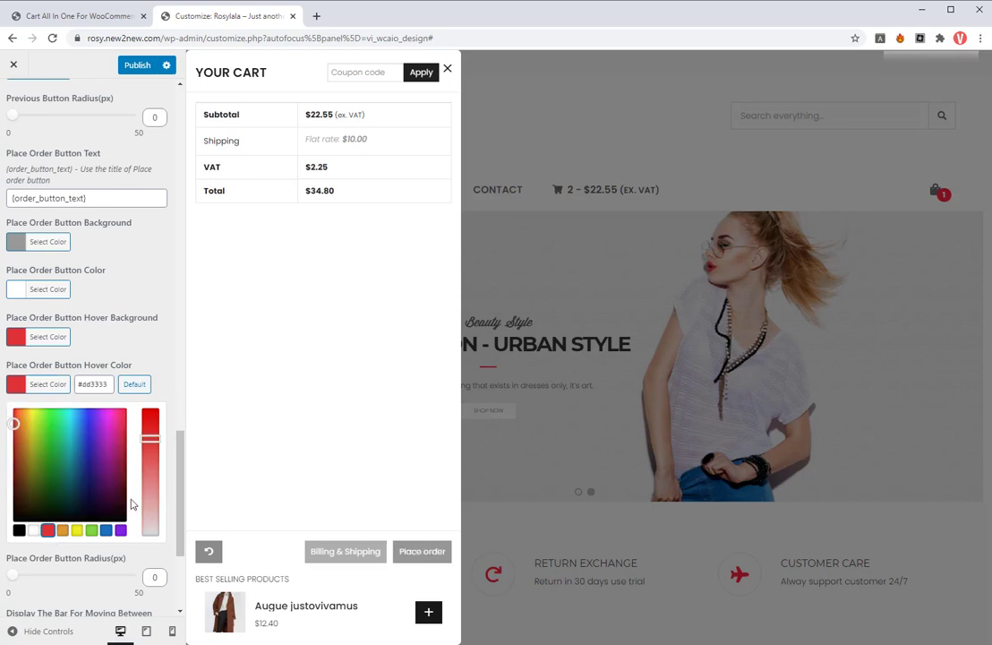
Step: Set the previous button hover background to white
scroll(182, 399, up, 5)
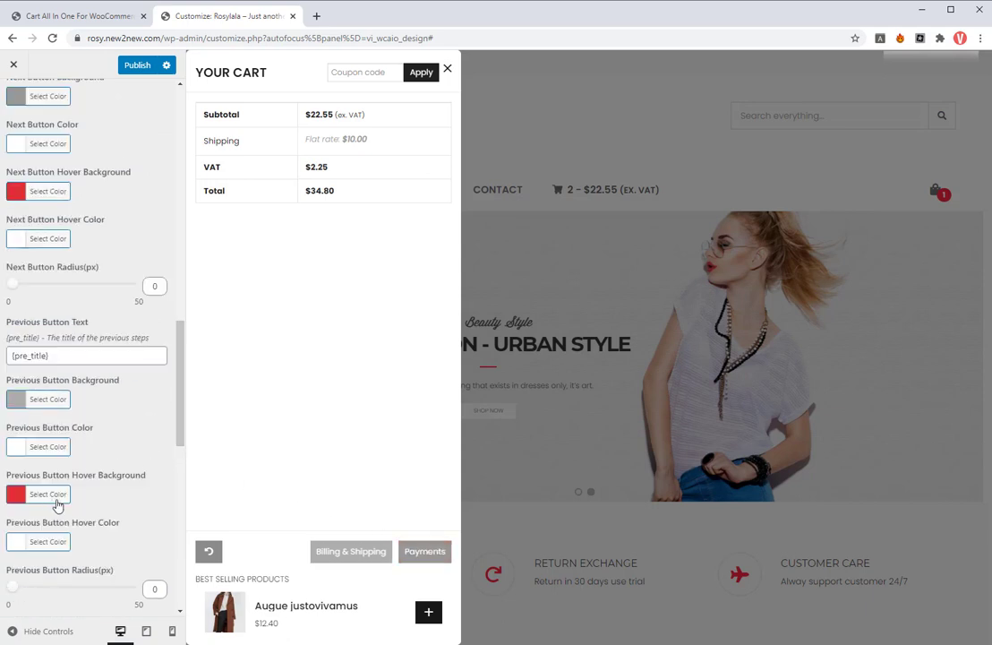
click(54, 498)
scroll(62, 538, down, 2)
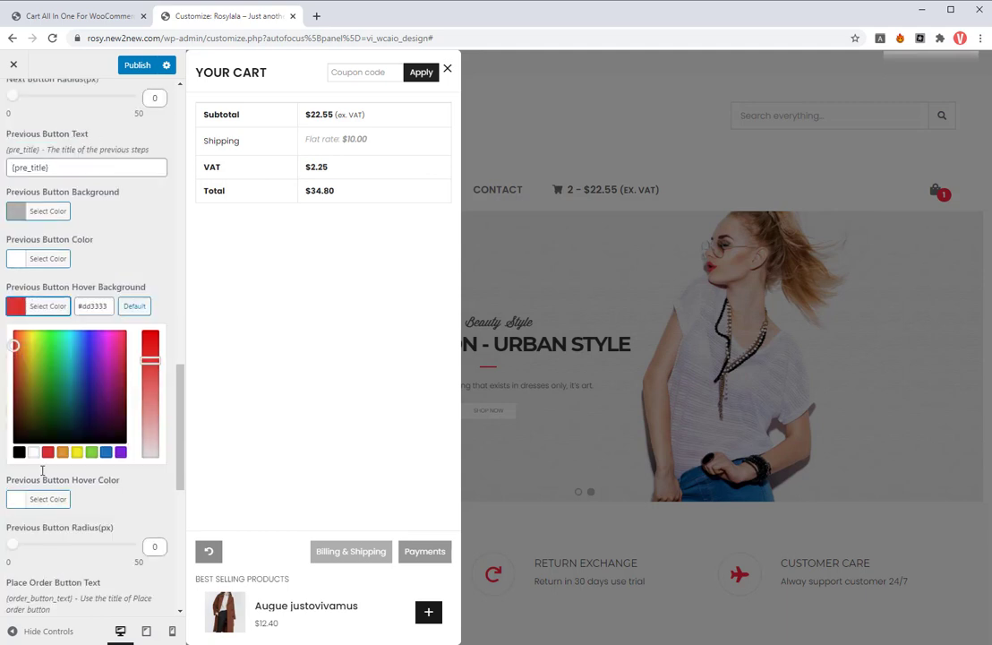
click(33, 451)
click(165, 432)
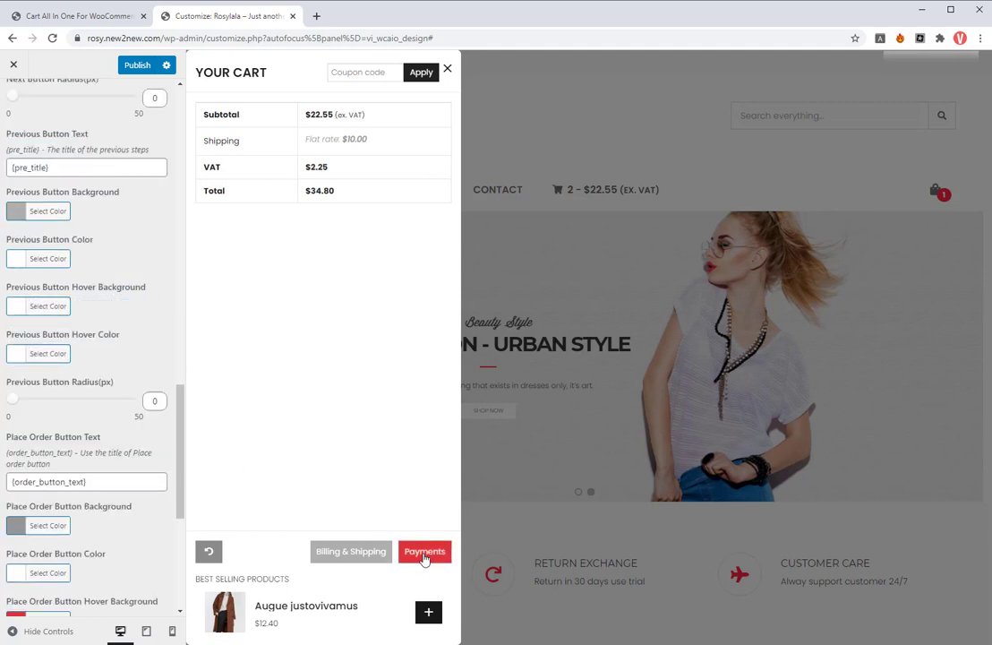
Step: Preview the Payments step and set the Place Order button hover color to white
scroll(35, 349, down, 3)
click(49, 355)
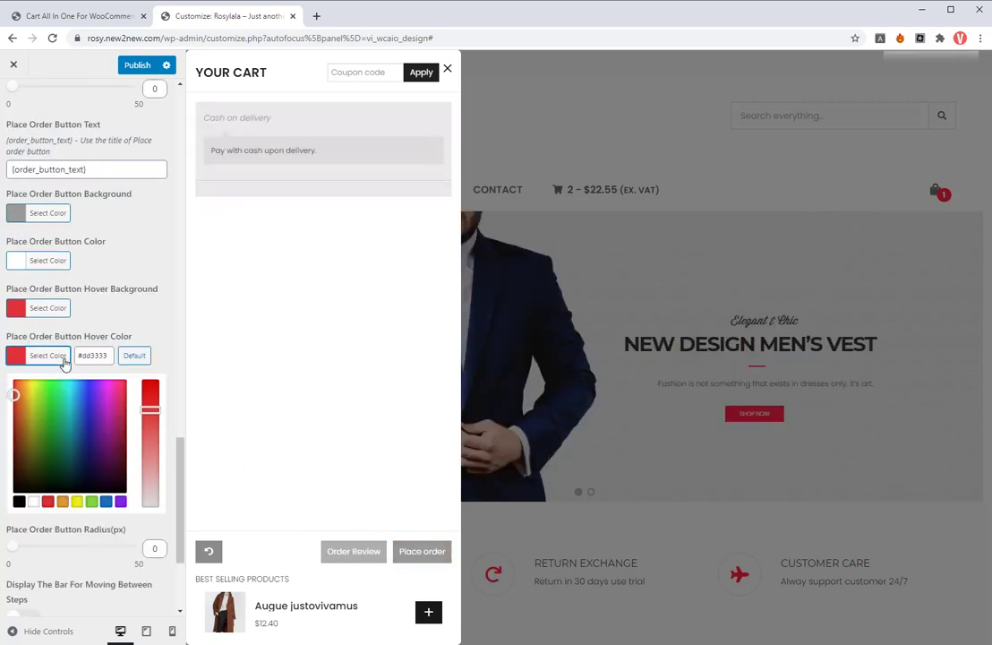
click(32, 501)
click(366, 507)
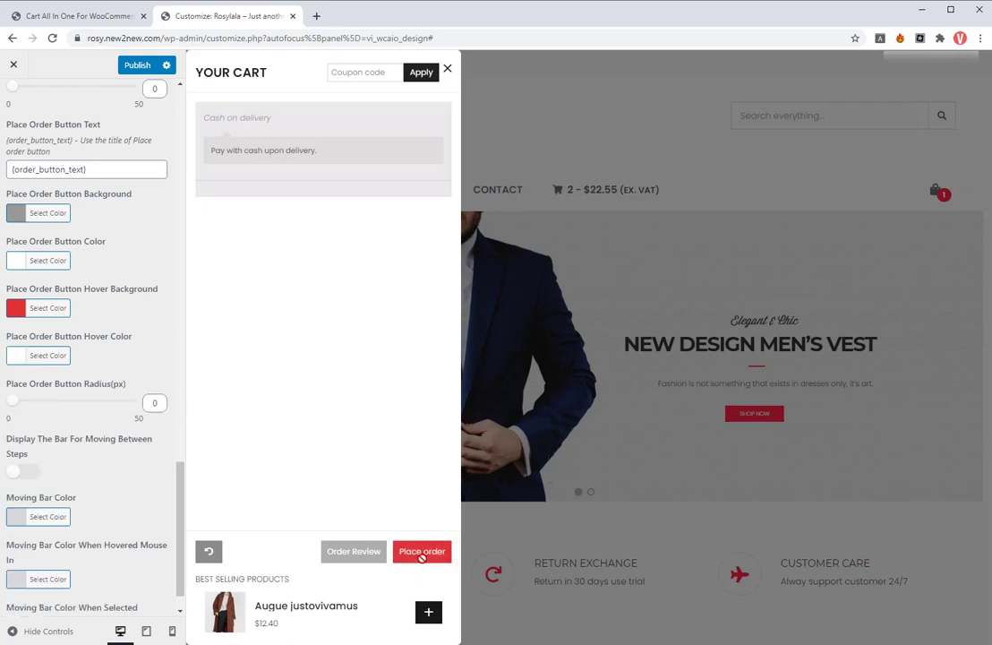
Step: With the preview back on Order Review, display the bar for moving between steps and publish the changes
scroll(94, 451, down, 1)
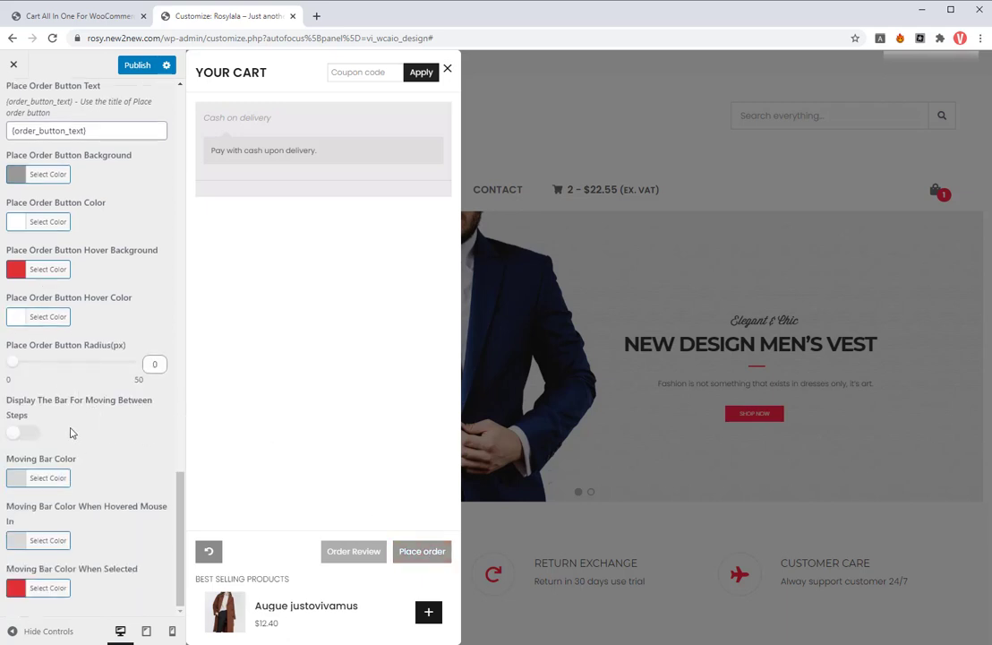
click(357, 551)
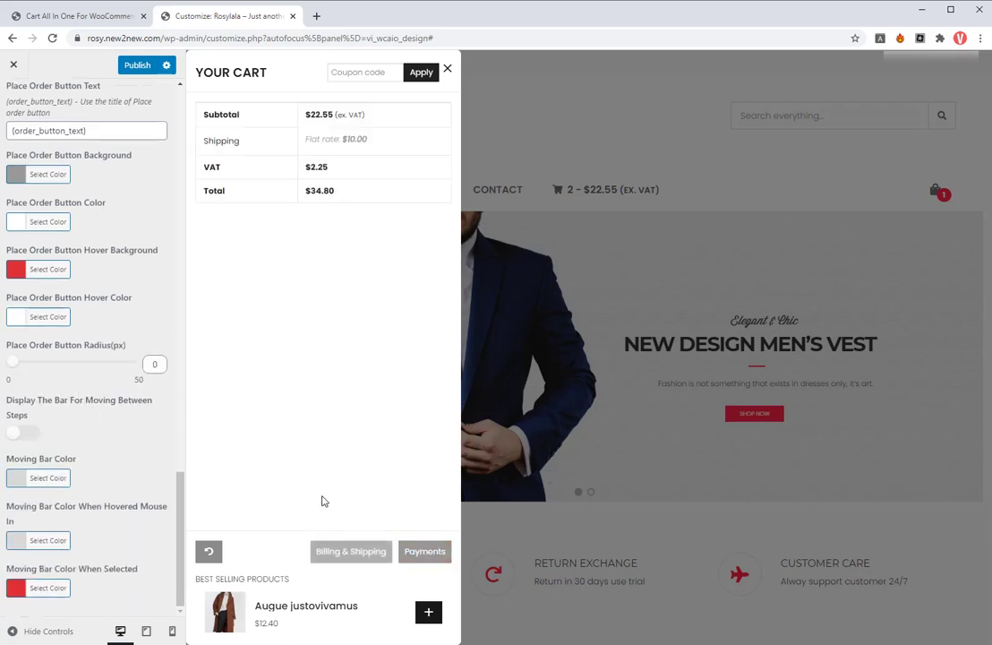
click(32, 434)
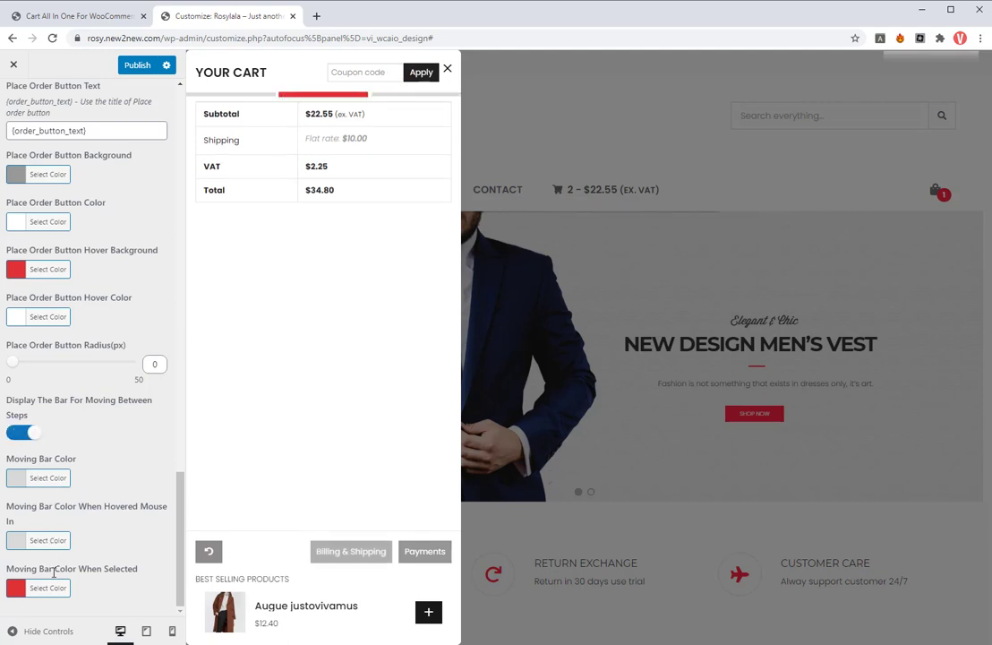
click(137, 65)
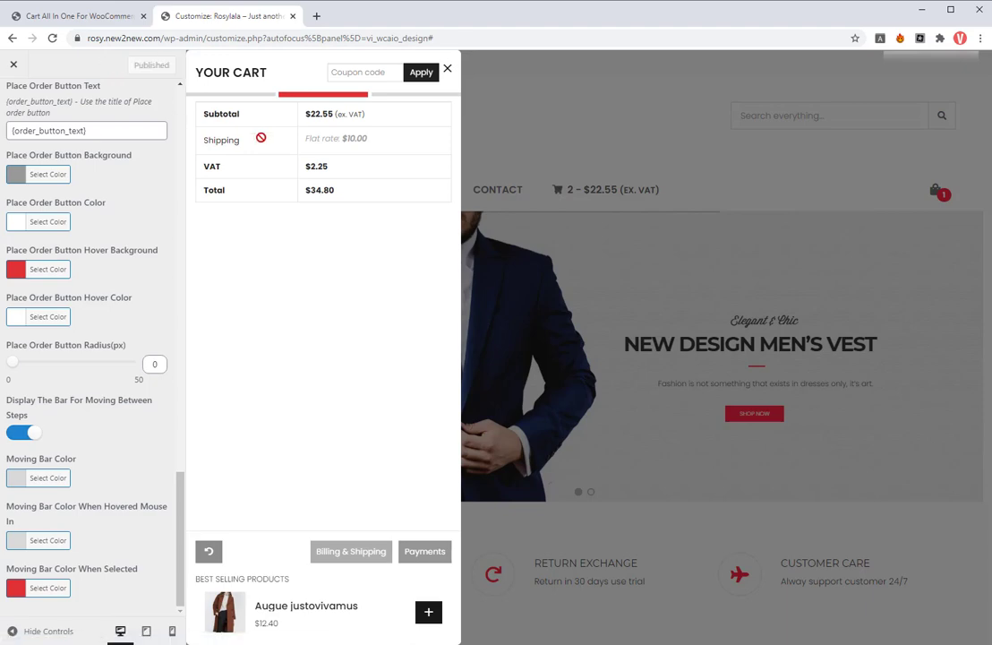
Step: Close the sidebar cart preview and leave the Checkout design section
click(448, 69)
scroll(81, 152, up, 10)
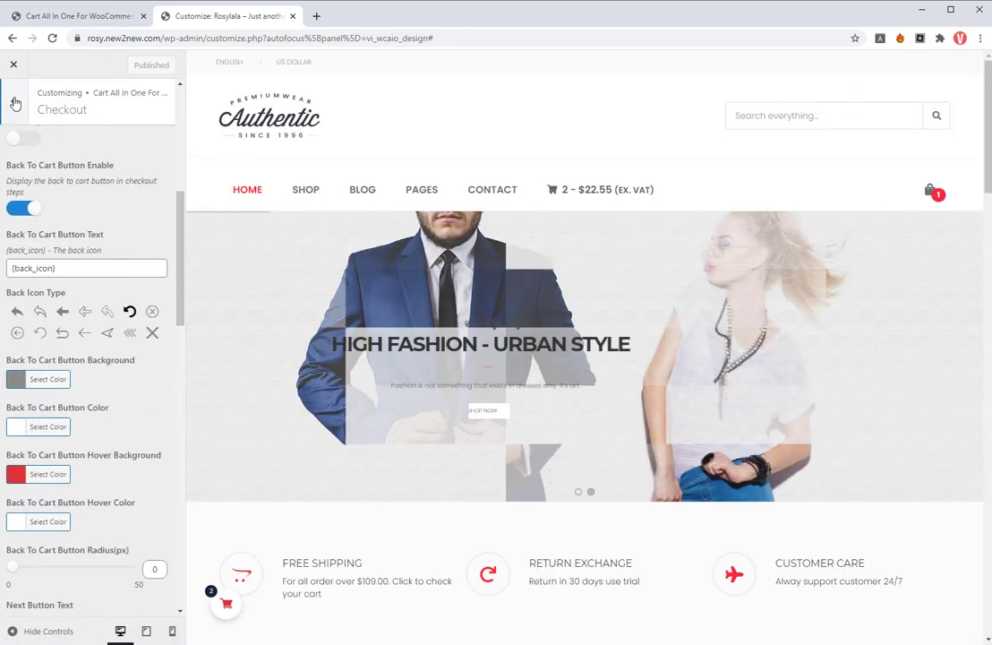
click(15, 104)
Step: From the plugin settings page, open the store's shop page in a new tab and view its product list
click(61, 17)
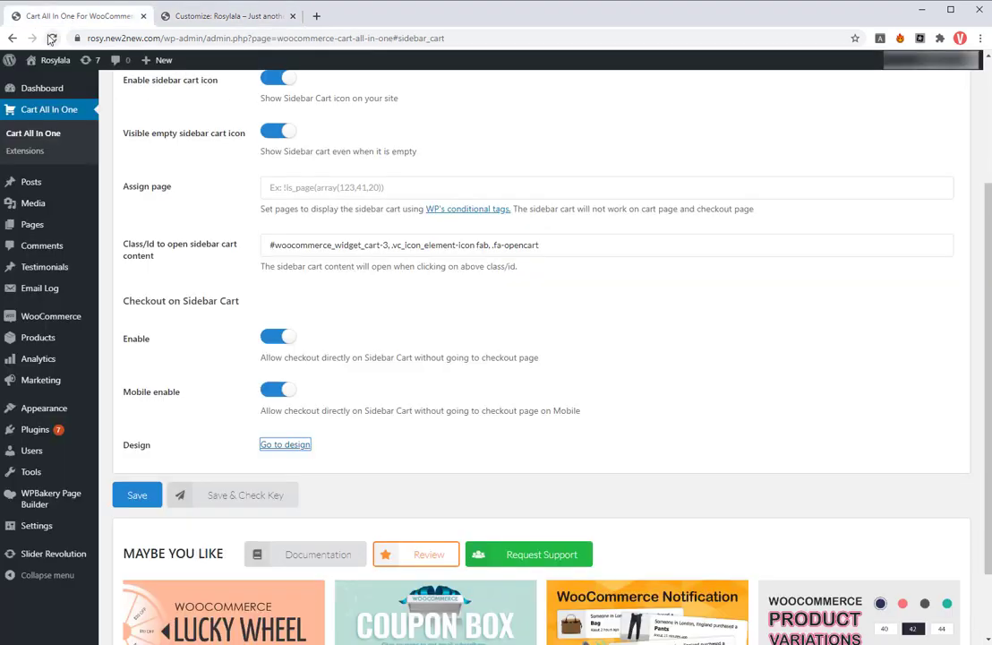
mouse_move(50, 60)
middle_click(60, 99)
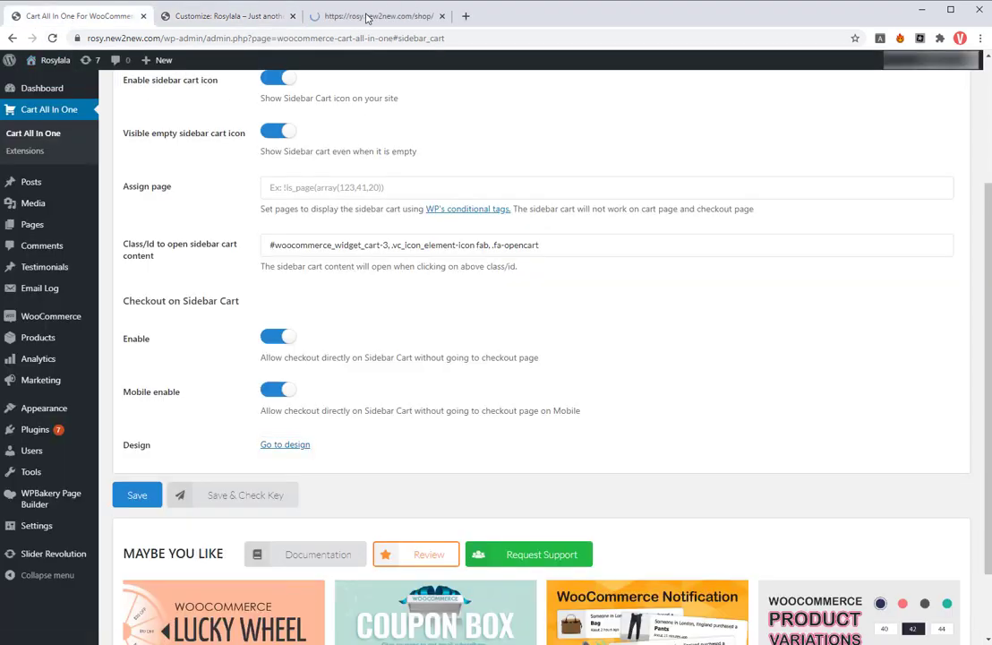
click(366, 16)
scroll(249, 428, down, 2)
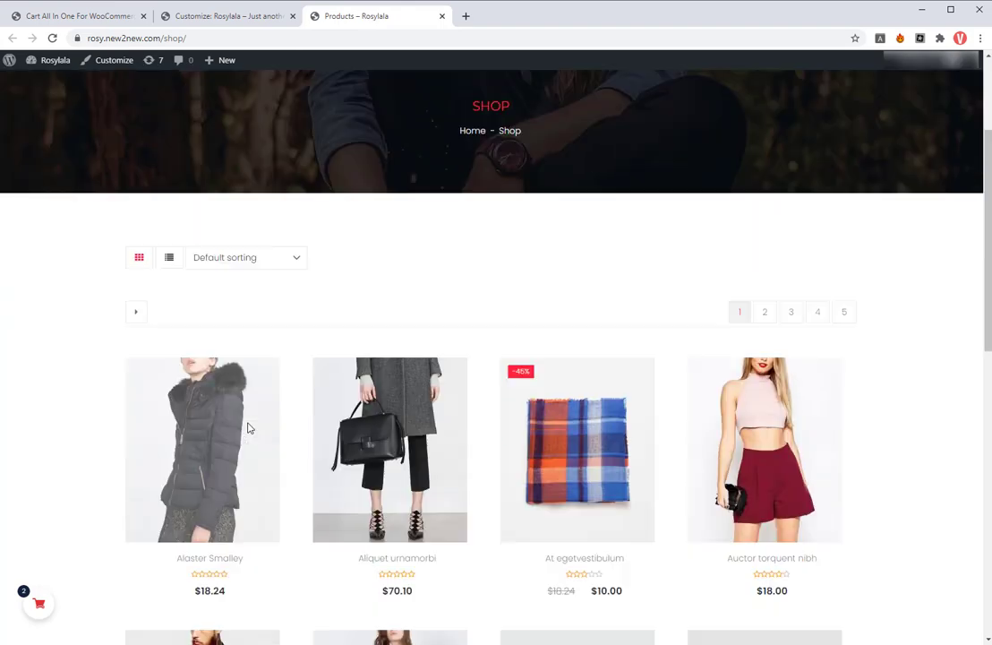
scroll(249, 428, down, 3)
Step: Start checkout from the sidebar cart and autofill the billing details with the customer's saved information
click(39, 604)
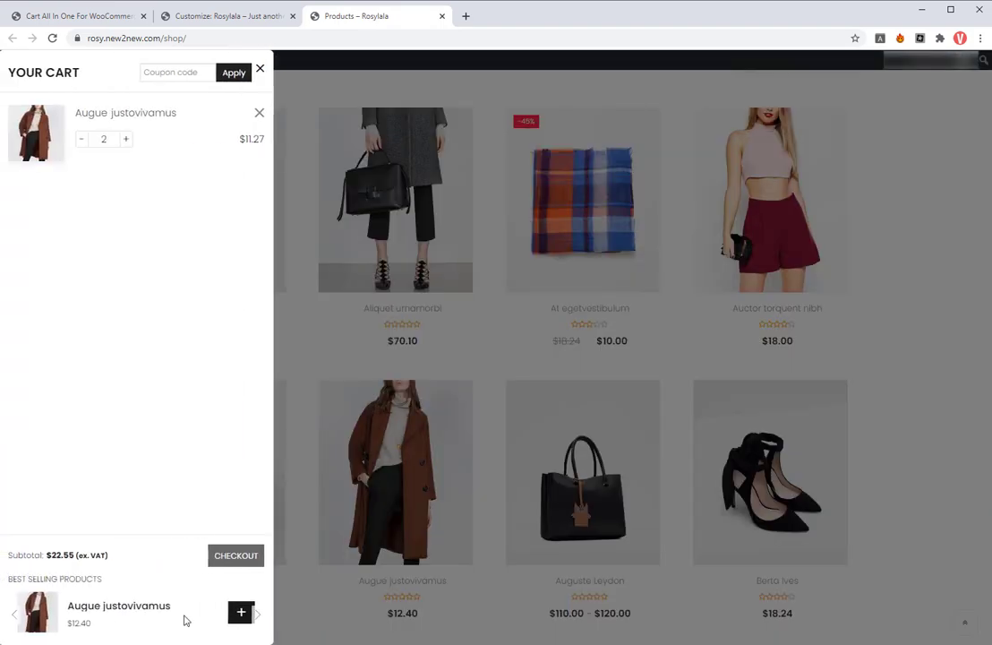
click(239, 557)
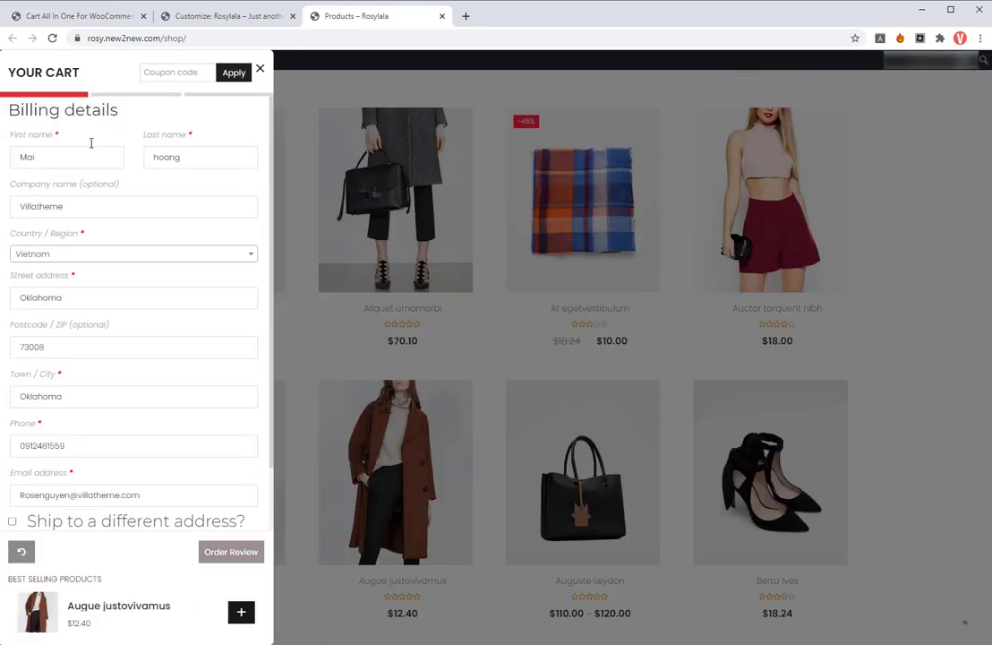
click(78, 152)
click(144, 188)
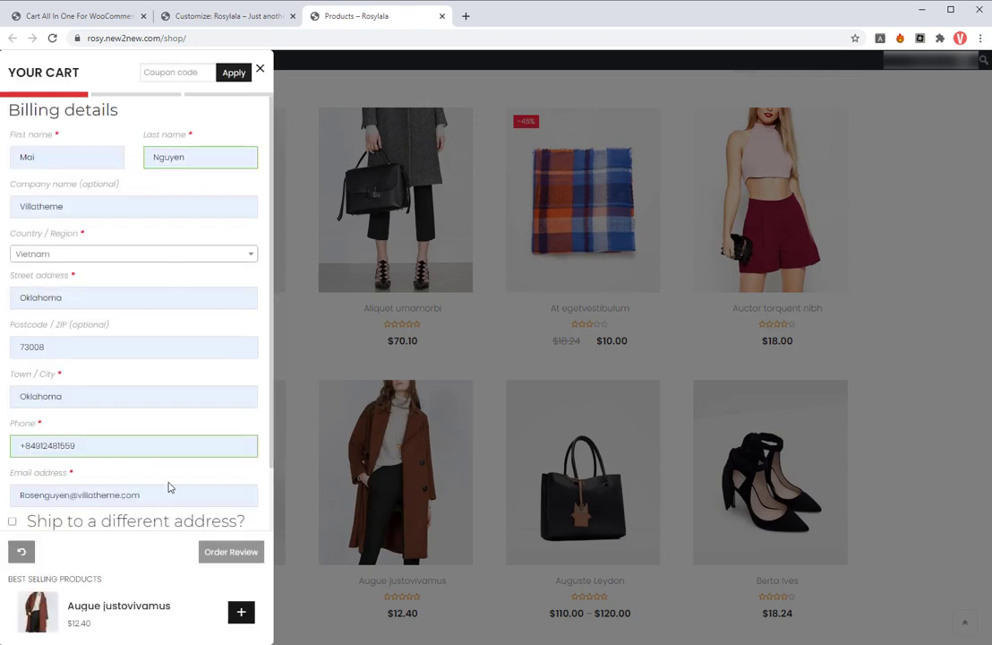
Step: Go through the Order Review and Payments steps, place the order and look over its order details
scroll(169, 486, down, 2)
click(251, 550)
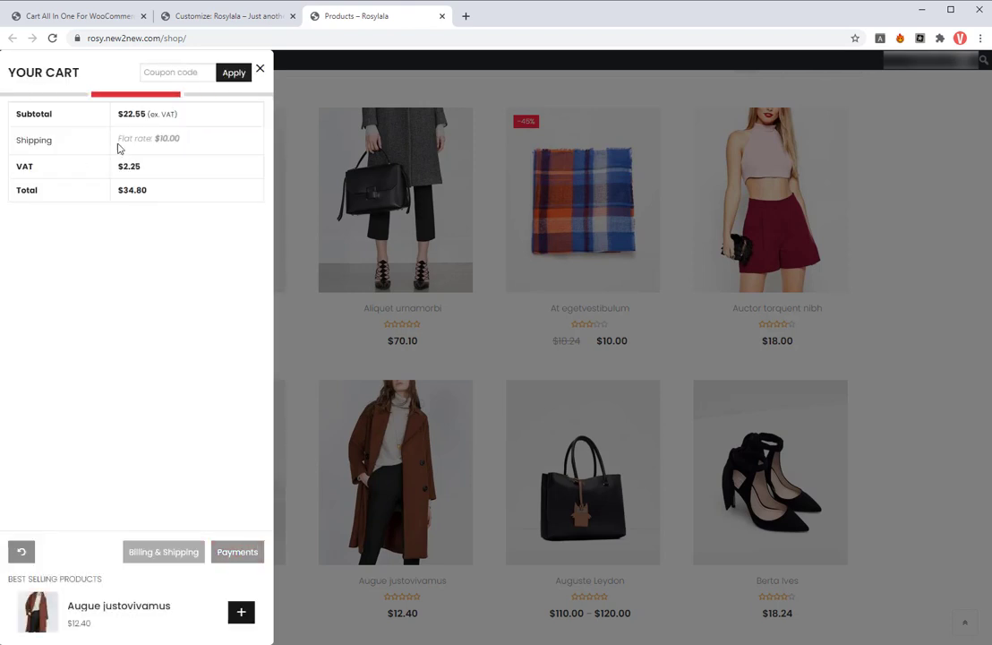
click(238, 552)
click(238, 552)
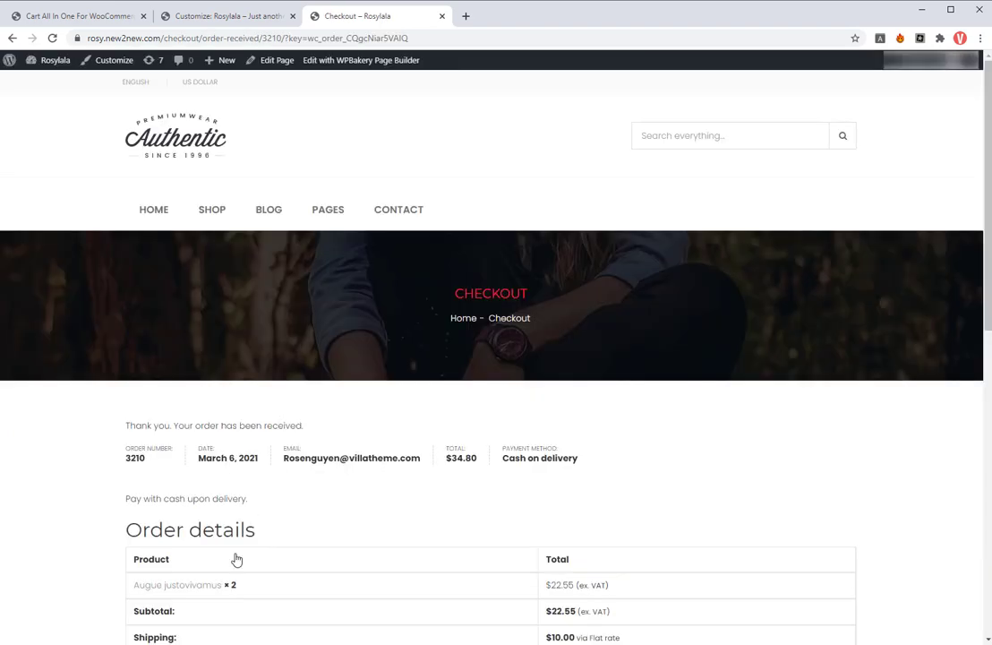
scroll(269, 503, down, 6)
scroll(327, 318, up, 3)
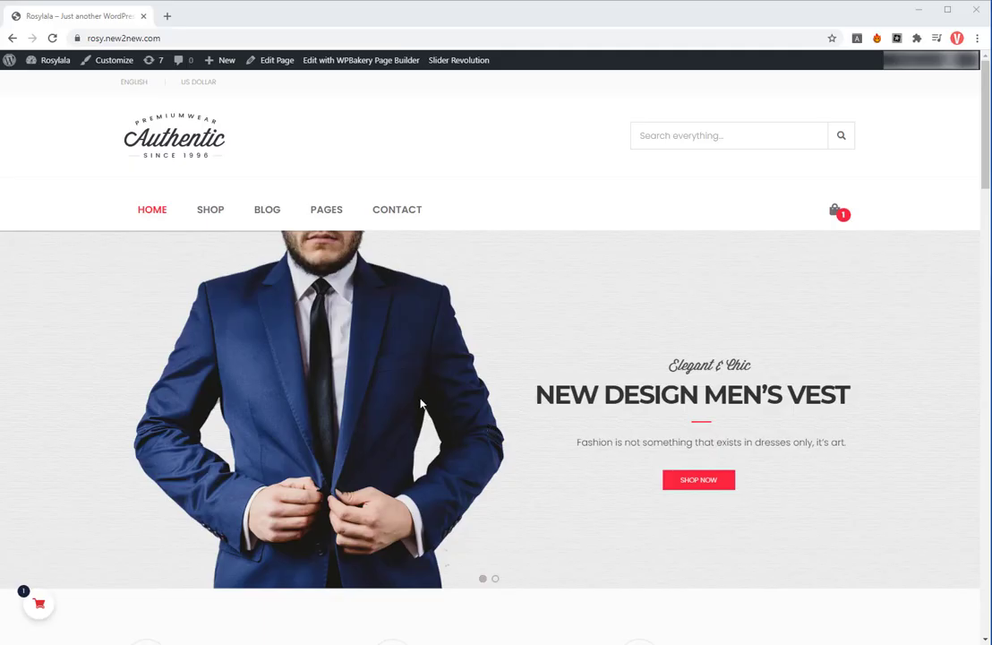
Step: View the sidebar cart from its floating icon on the homepage and close it again
click(40, 607)
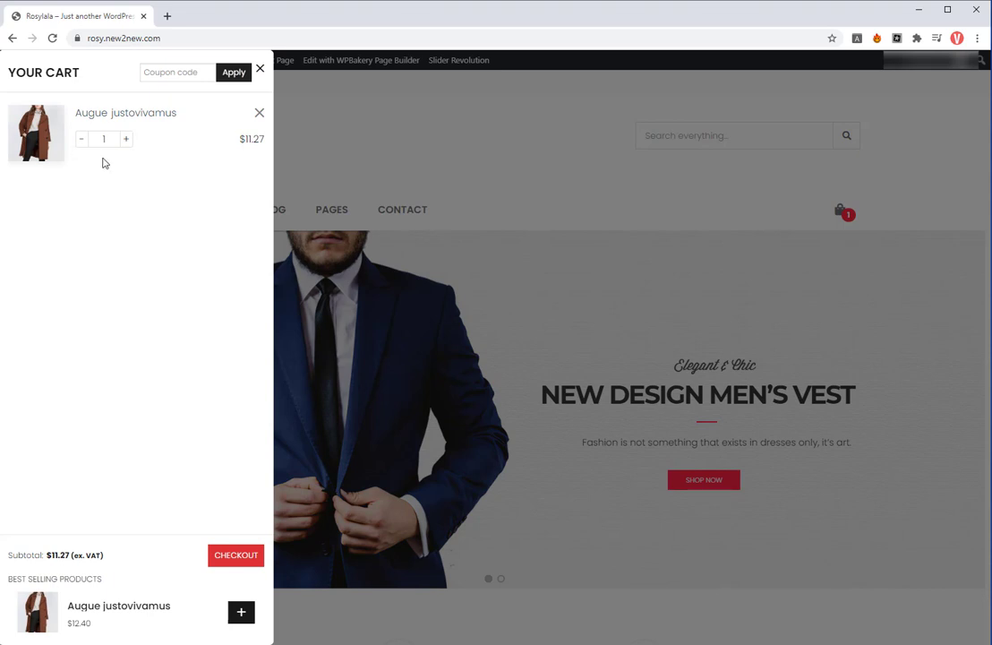
click(538, 183)
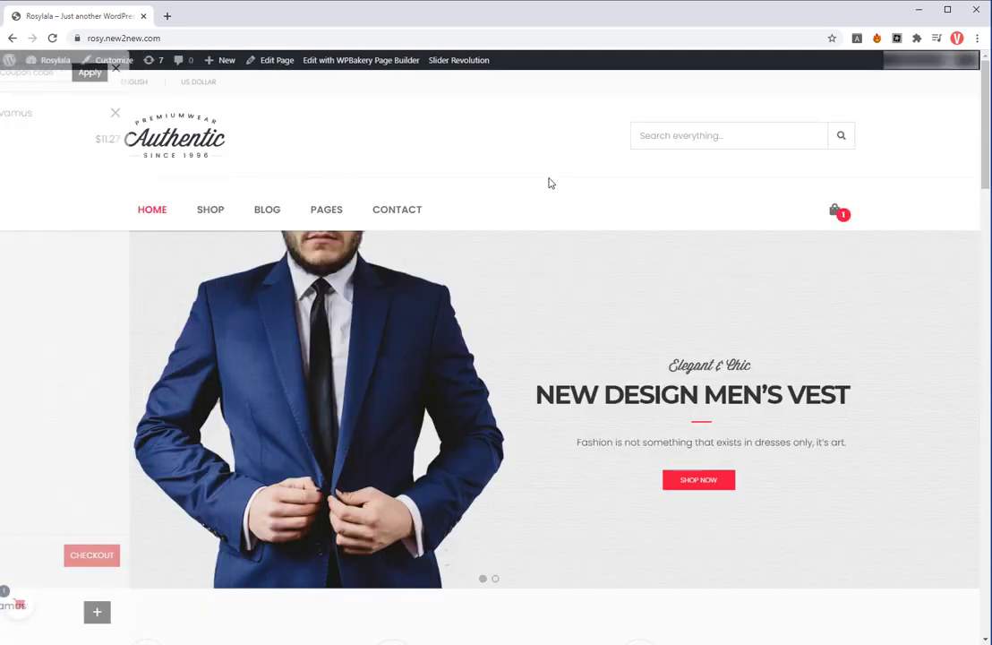
Step: Inspect the bag icon in the site header and copy the ID woocommerce_widget_cart-3 of its list item
right_click(838, 220)
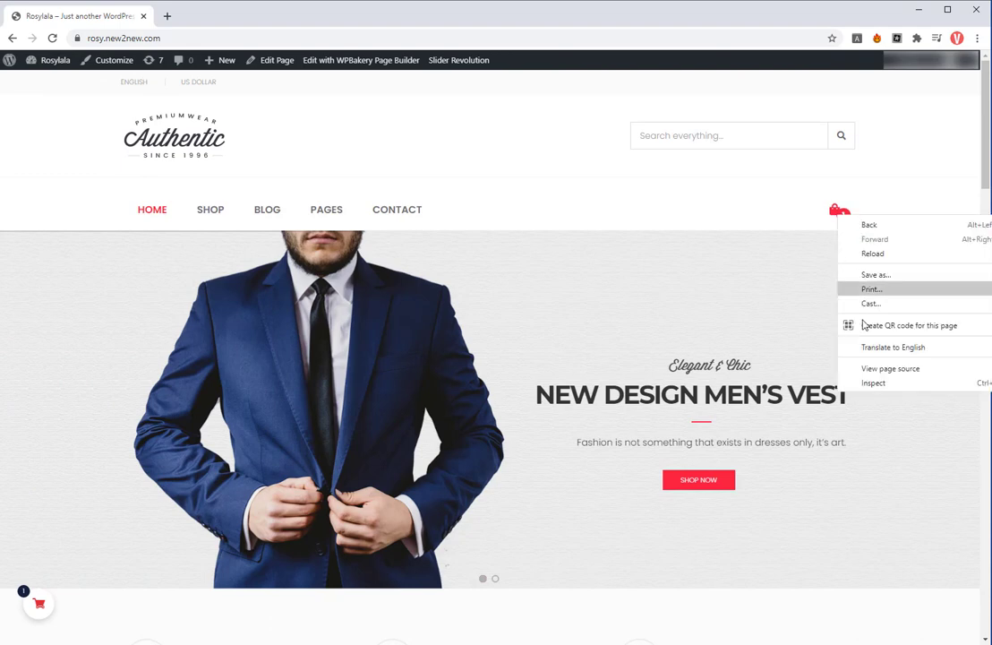
click(867, 385)
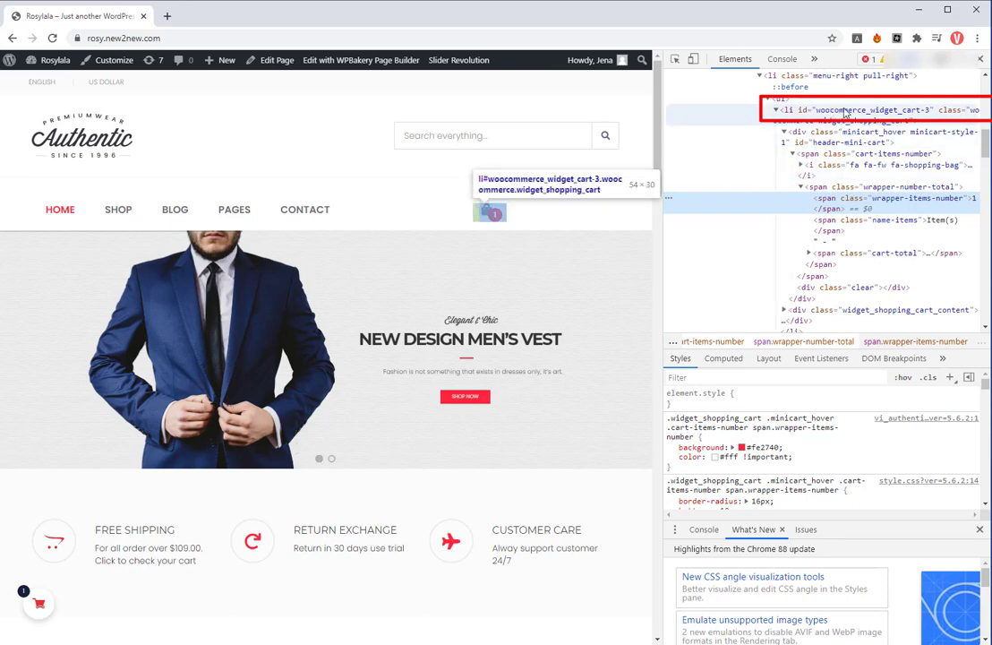
double_click(844, 111)
right_click(845, 112)
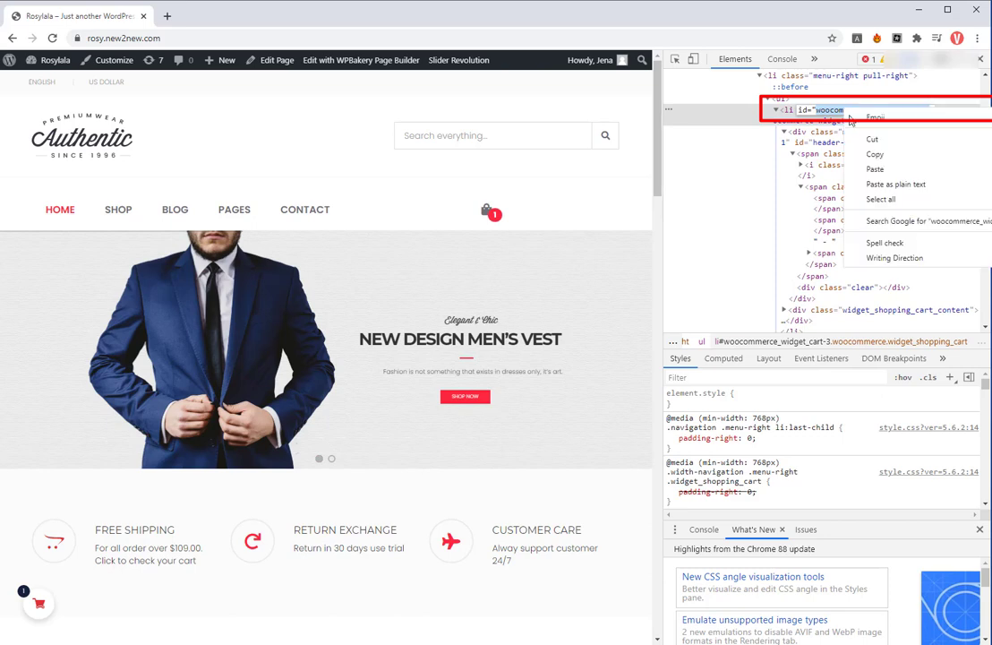
click(875, 150)
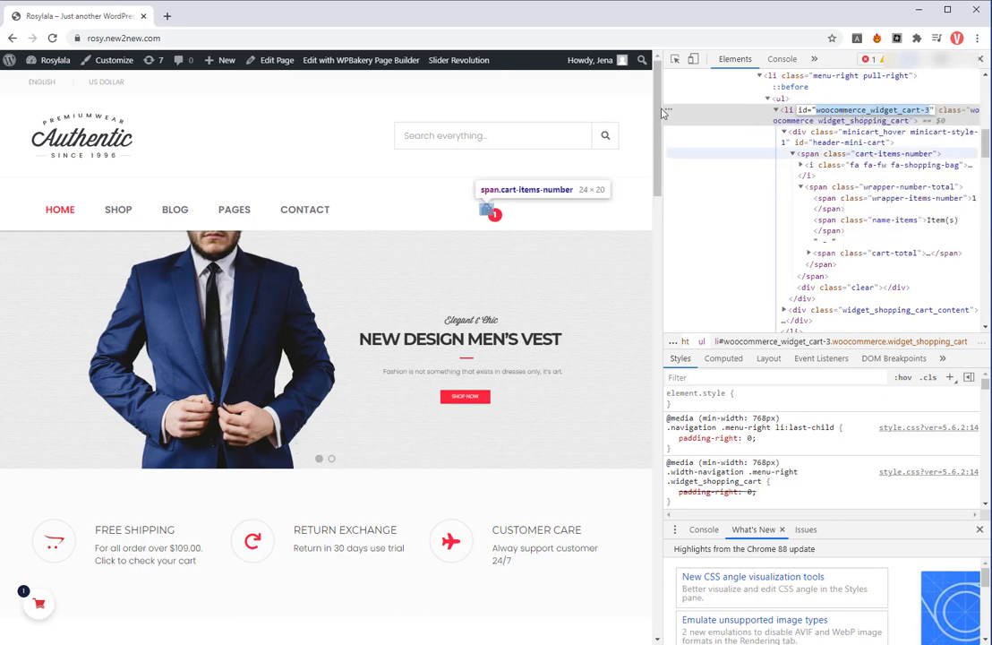
Step: Go to the site's admin dashboard, close the developer tools and open the Cart All In One settings
mouse_move(40, 60)
click(47, 83)
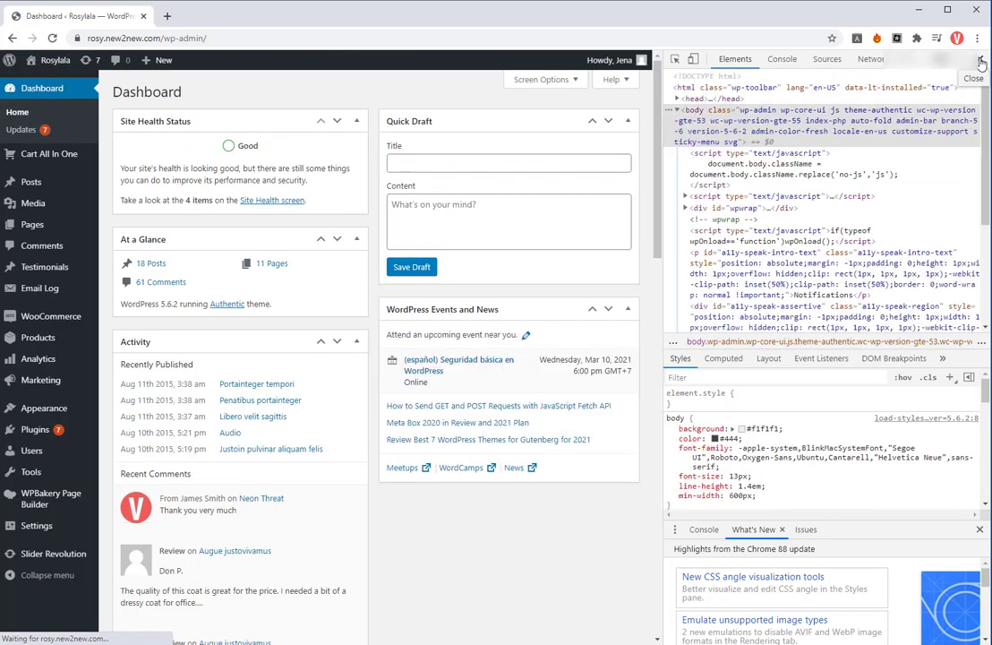
click(983, 59)
mouse_move(43, 157)
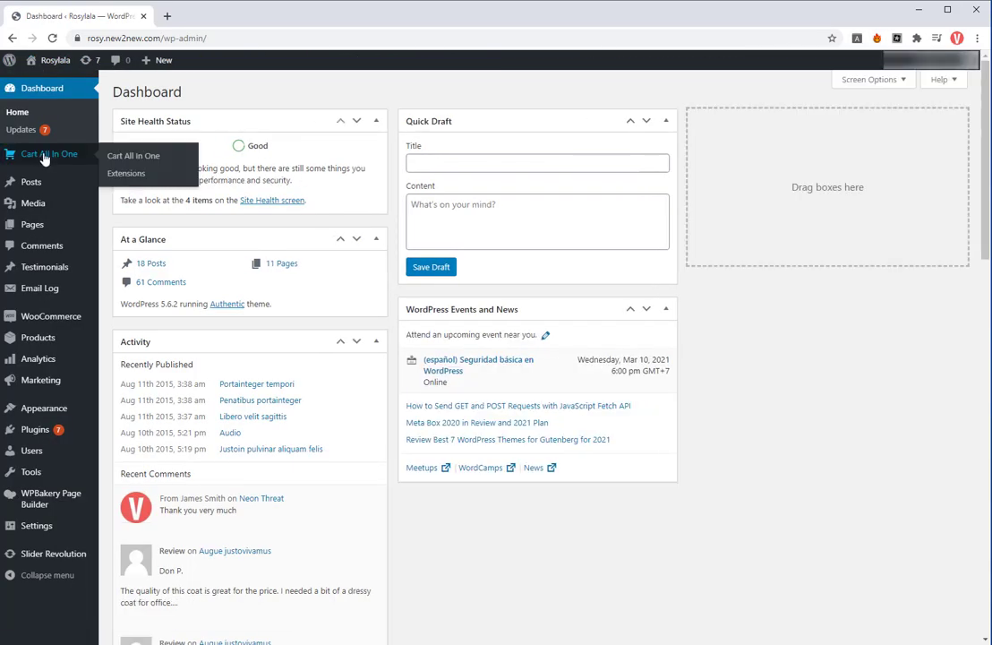
click(134, 157)
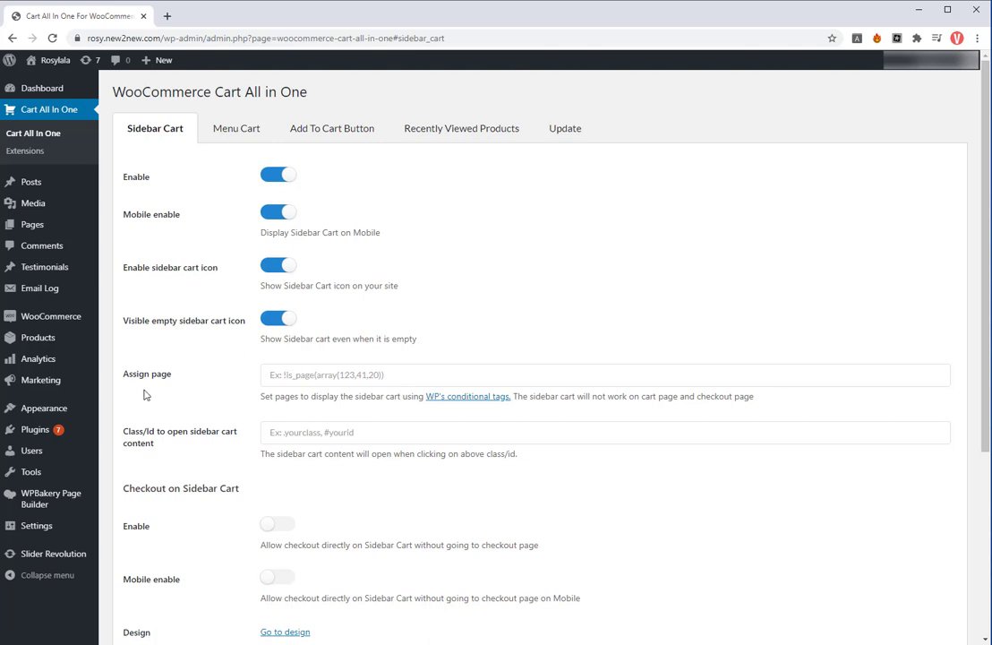
Step: Set the class/ID that opens the sidebar cart content to #woocommerce_widget_cart-3 and save the settings
scroll(184, 413, down, 1)
click(275, 374)
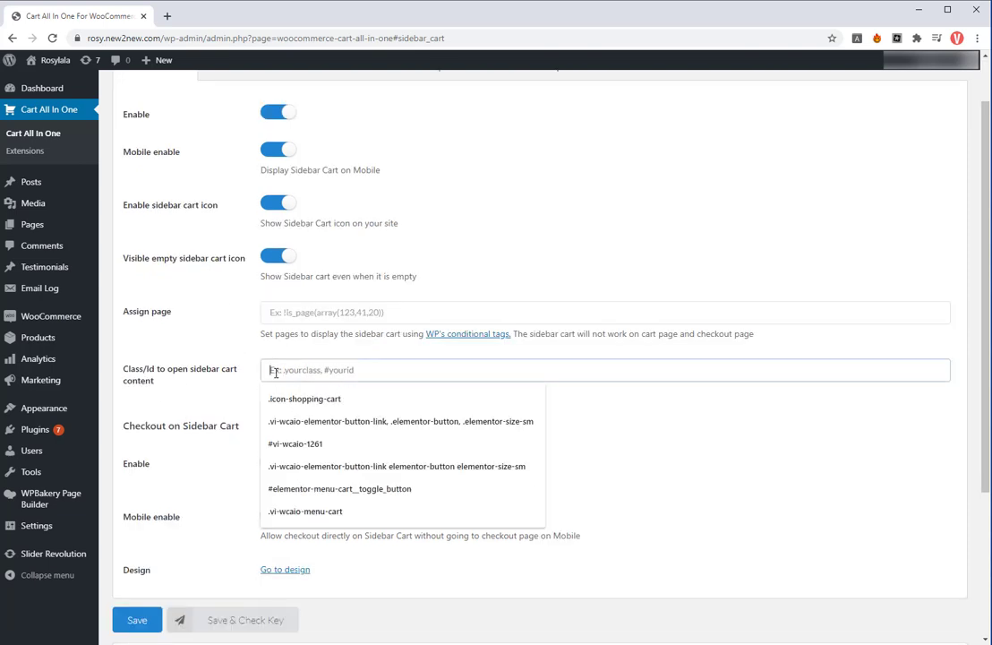
key(ctrl+v)
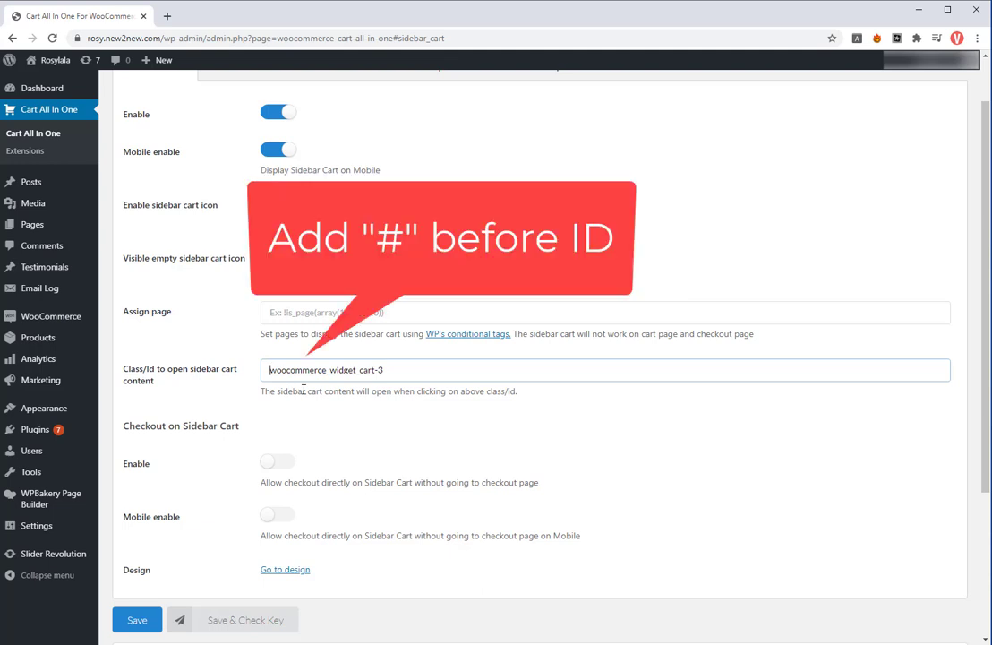
text(#)
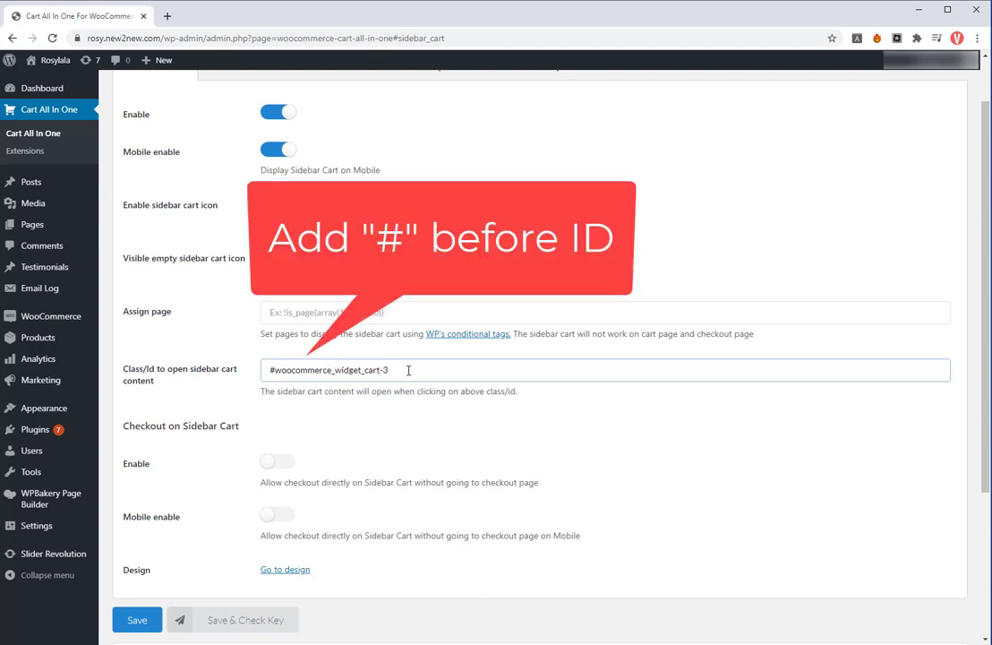
click(143, 621)
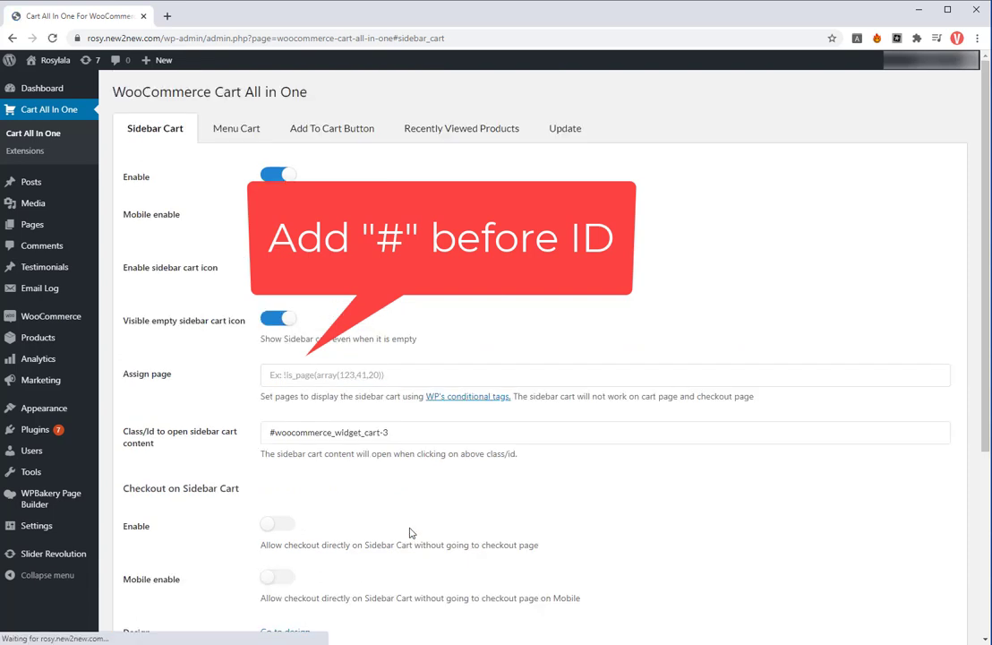
Step: Visit the site in a new tab, open the sidebar cart from the header bag icon and add Augue justovivamus and Neon Threat
mouse_move(47, 60)
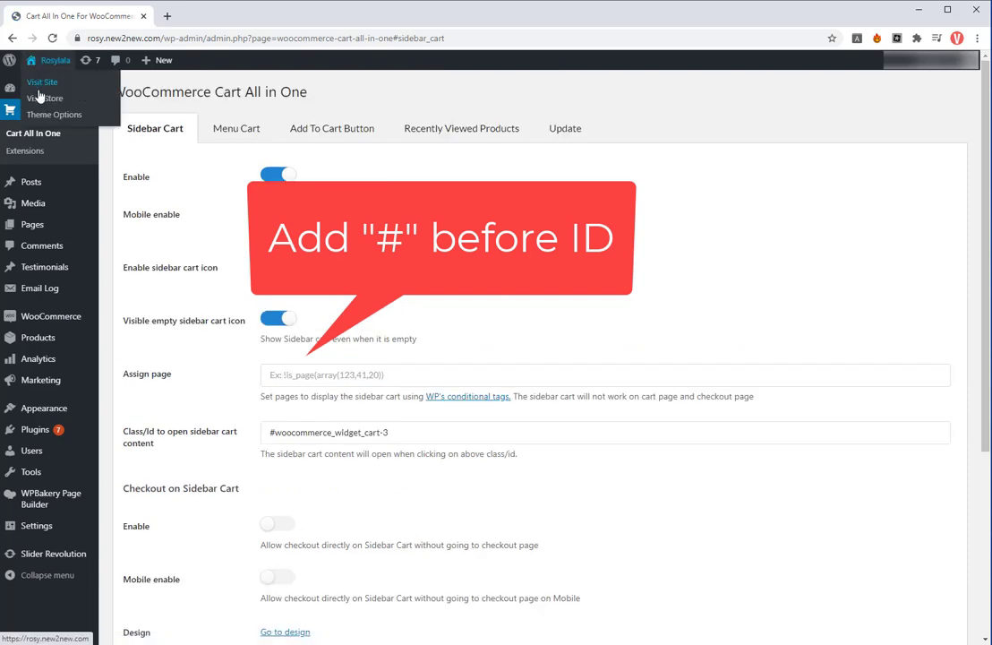
middle_click(40, 82)
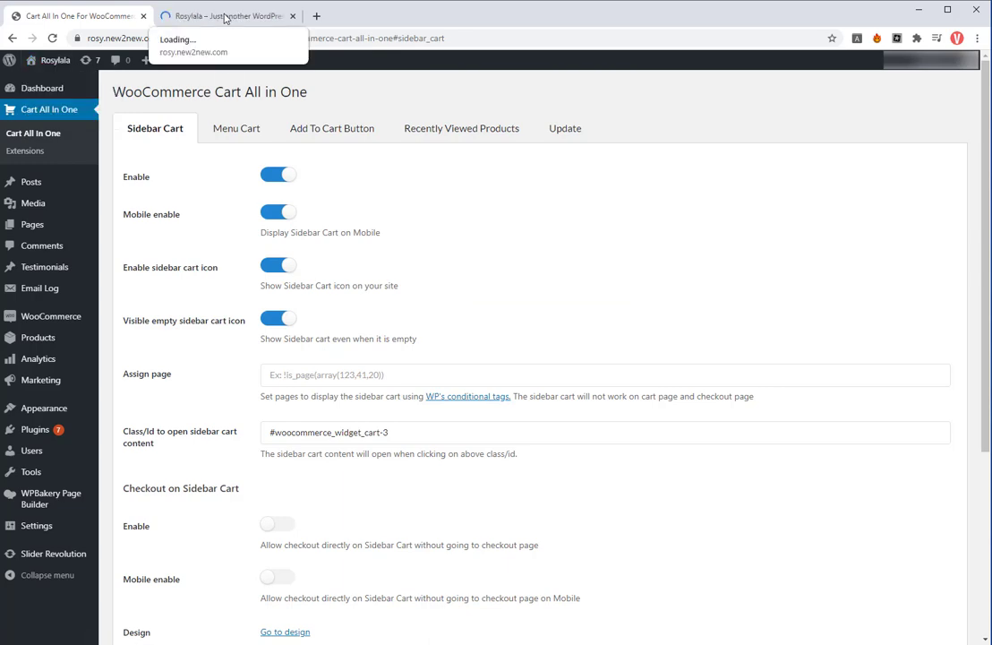
click(226, 17)
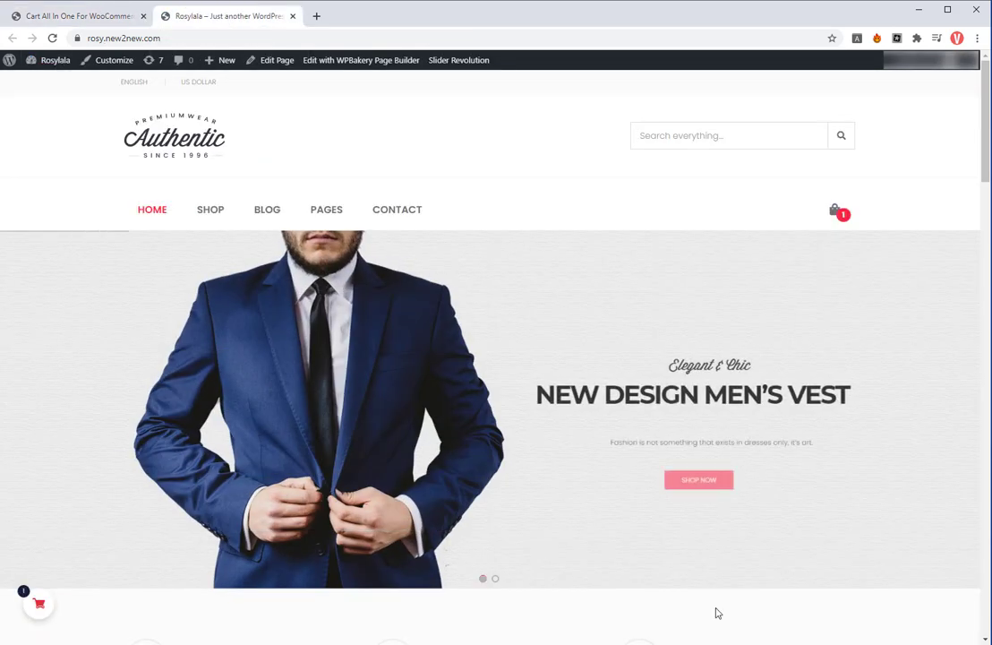
click(840, 218)
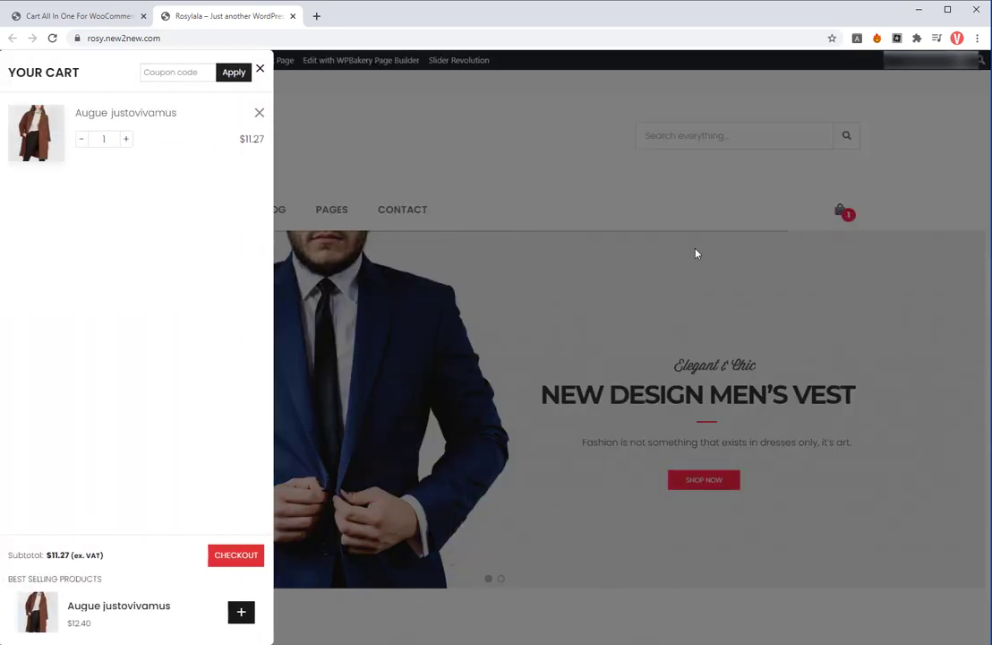
click(239, 618)
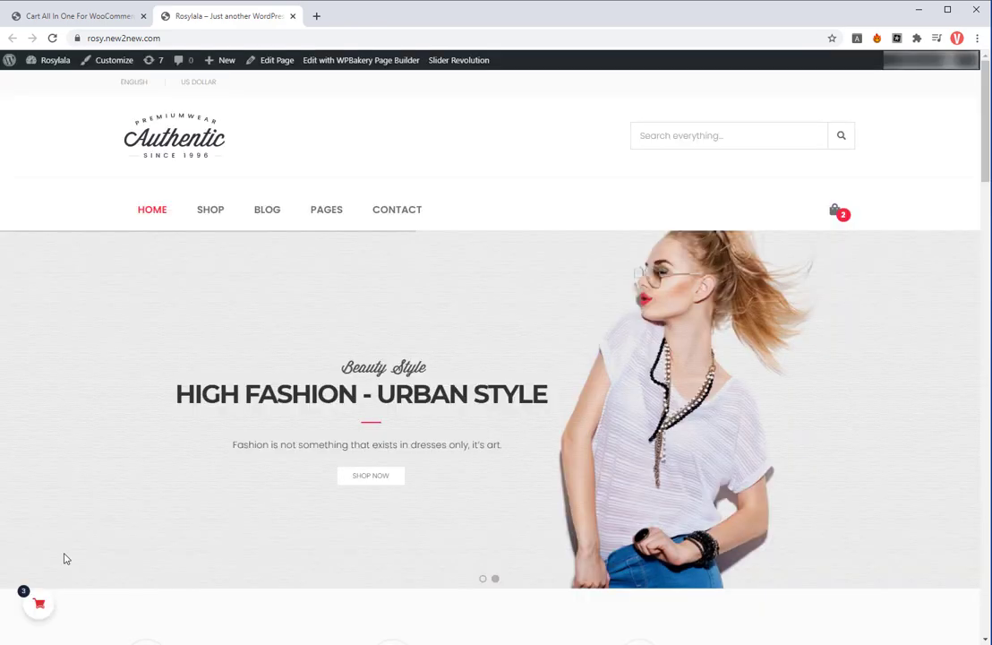
Step: Back in the plugin settings, disable the sidebar cart icon and save
key(ctrl+1)
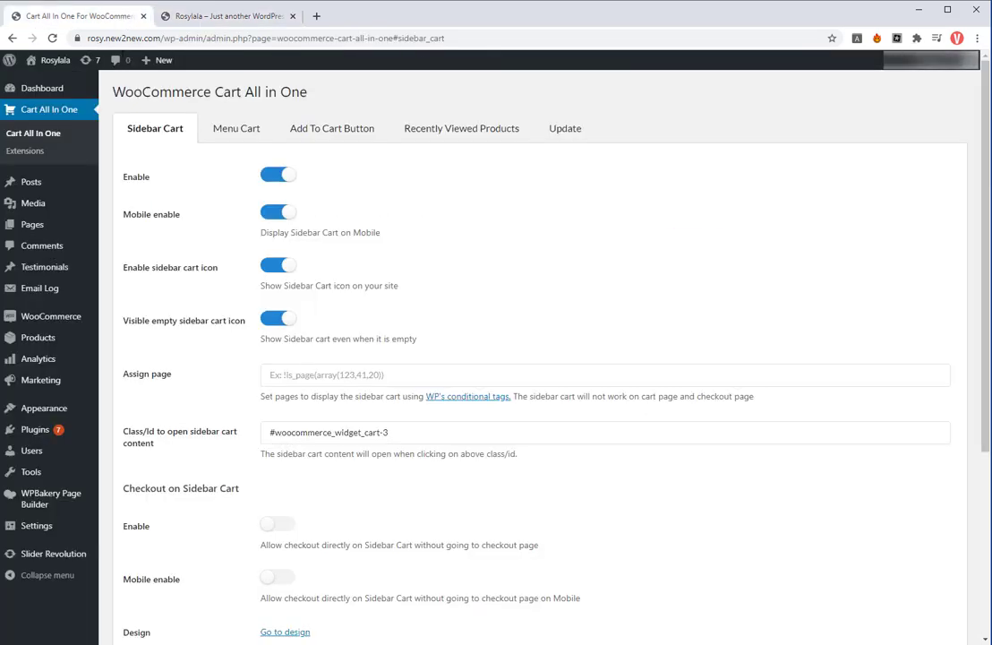
click(270, 267)
scroll(262, 296, down, 2)
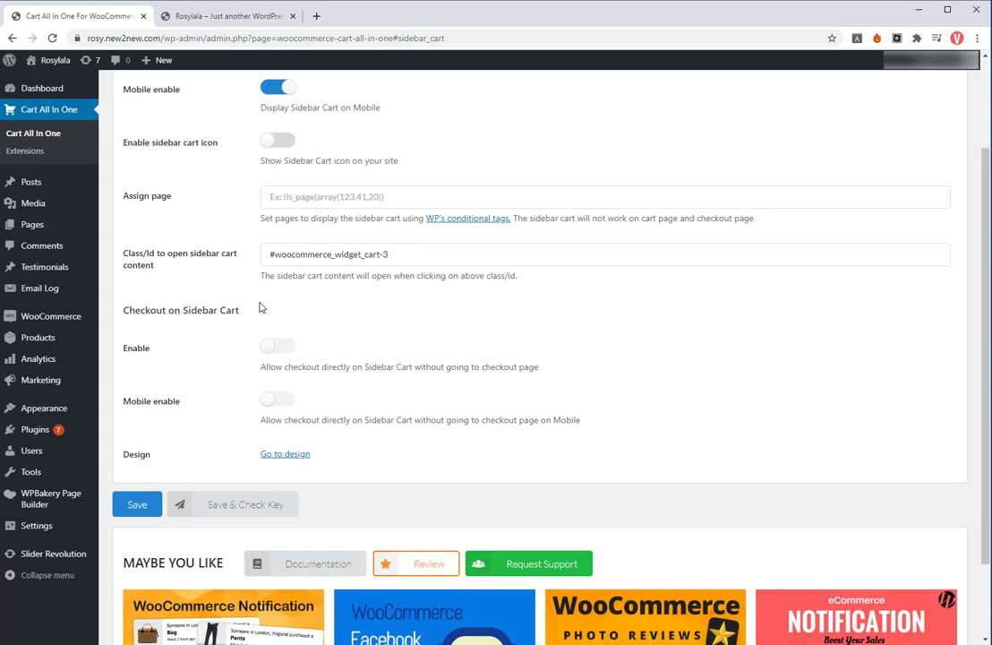
click(130, 505)
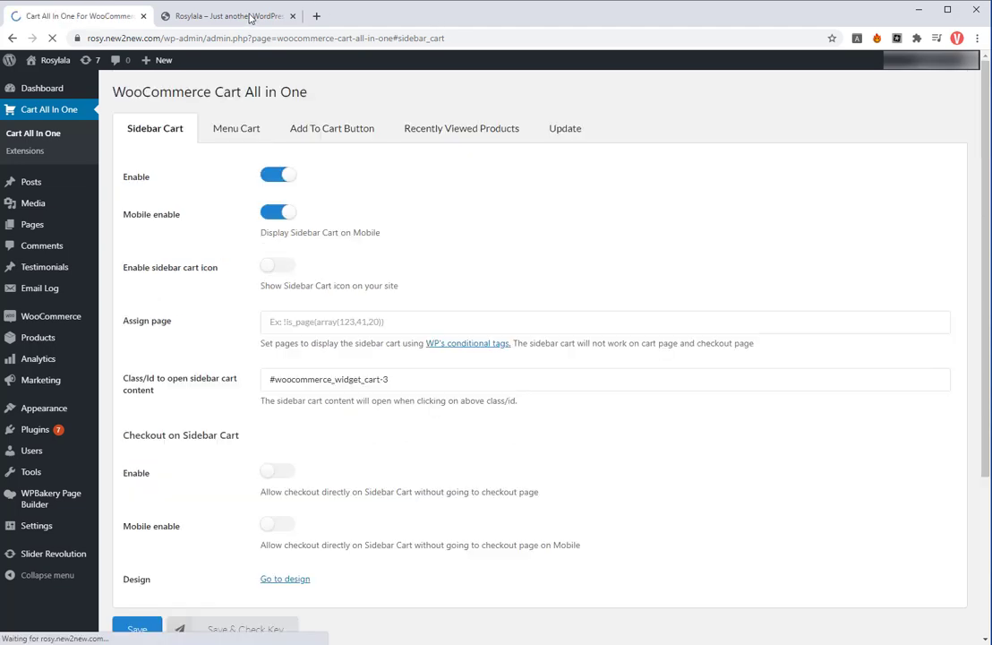
Step: Reload the storefront homepage and check the sidebar cart opened from the header bag icon
click(242, 16)
click(52, 38)
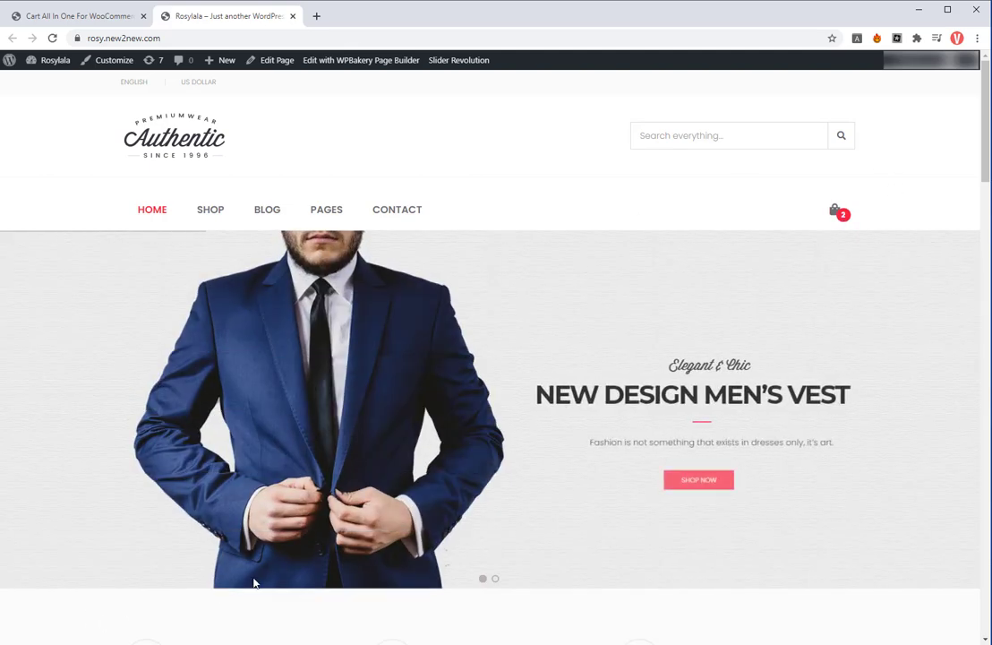
click(834, 213)
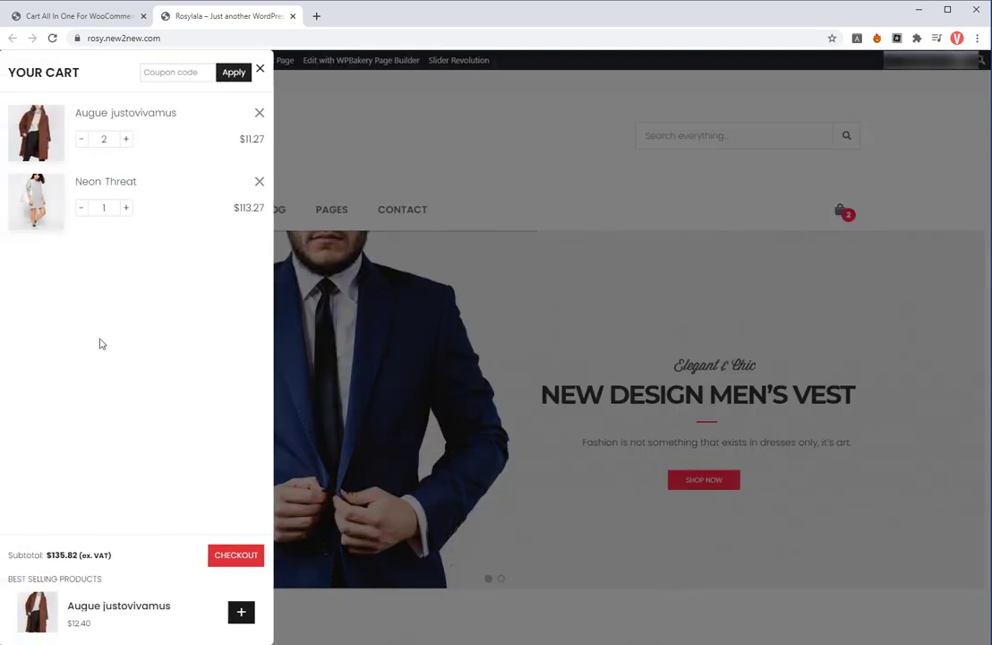
click(525, 186)
Step: Inspect the Free Shipping cart icon on the homepage and copy its class value vc_icon_element-icon fab fa-opencart
scroll(528, 221, down, 3)
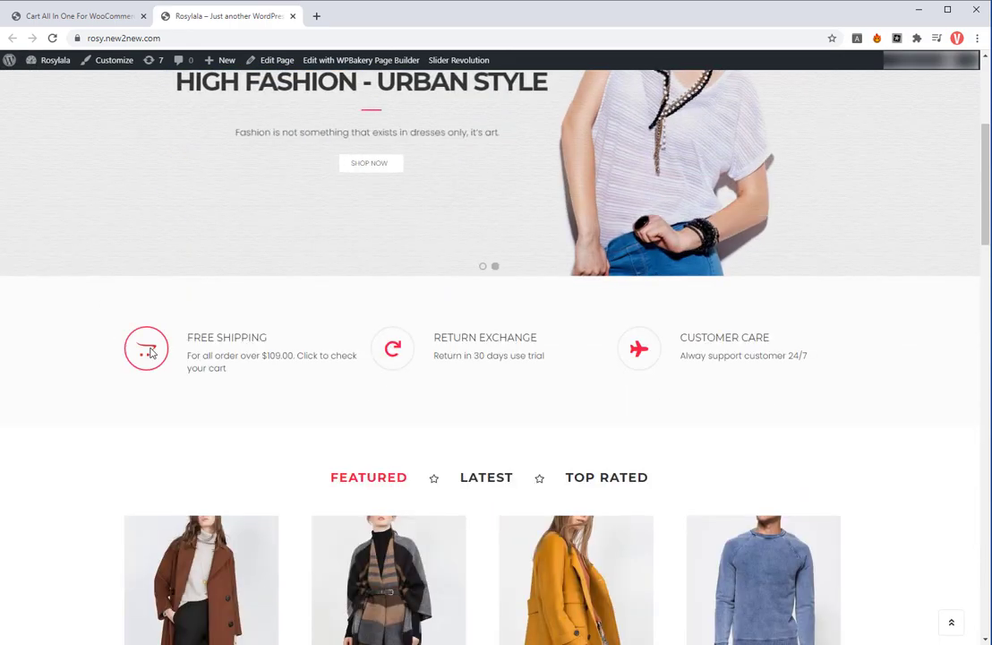
right_click(150, 352)
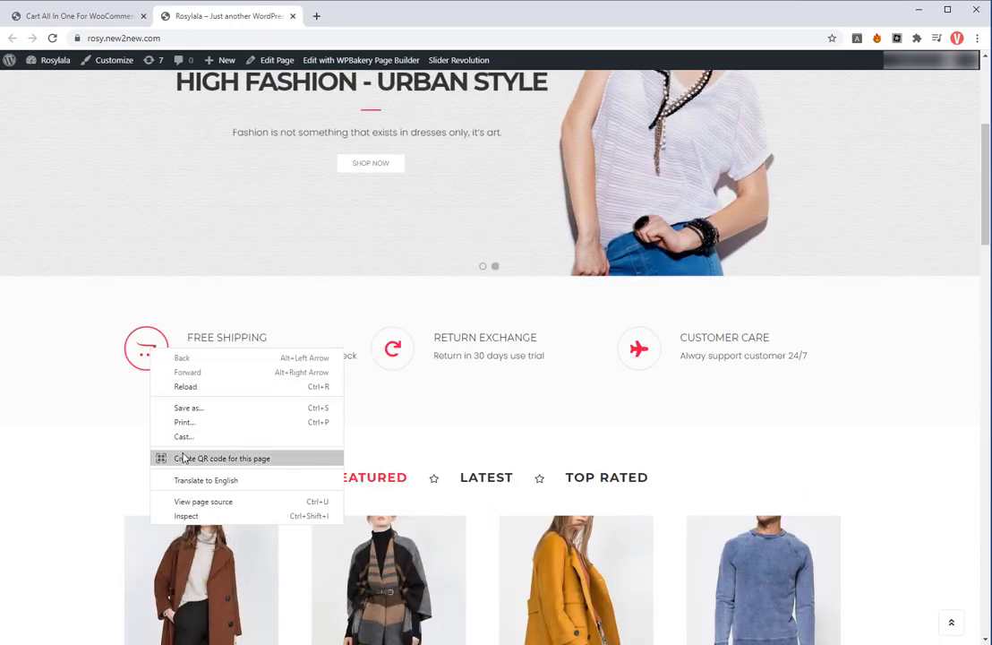
click(179, 516)
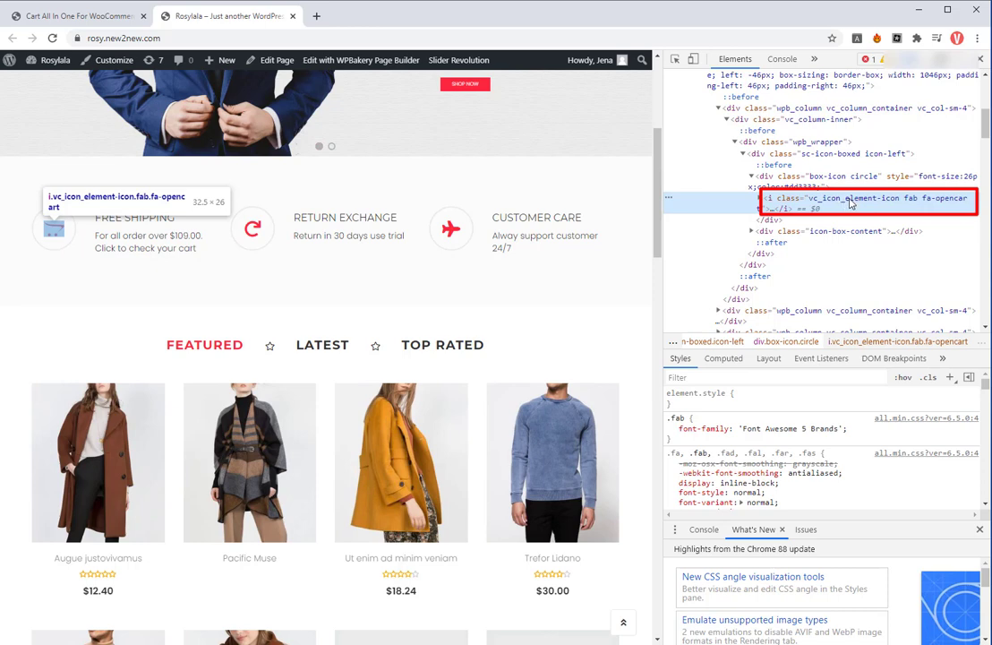
double_click(850, 199)
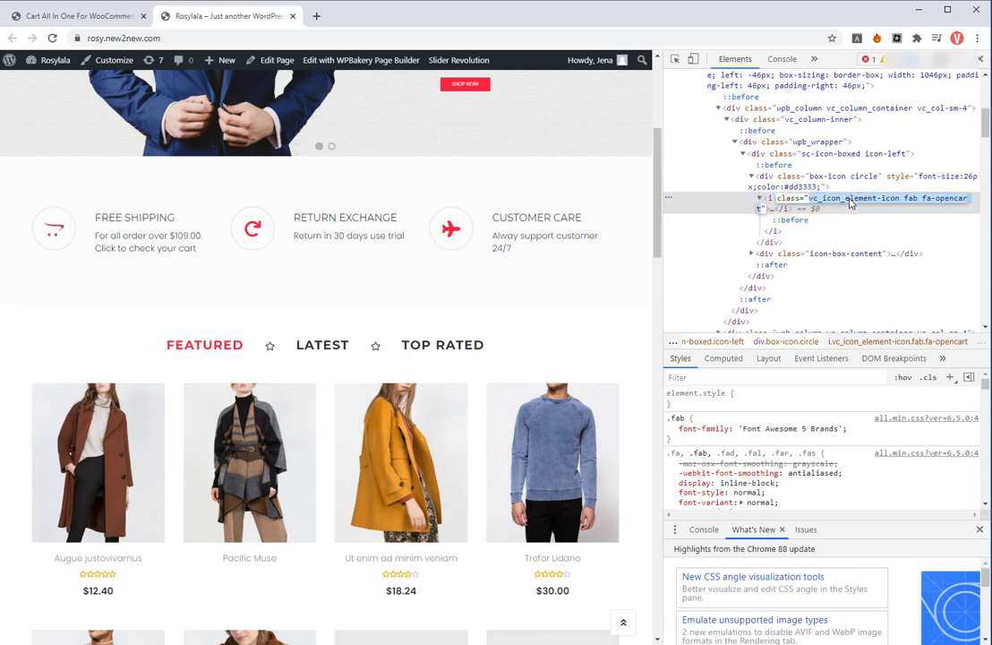
right_click(851, 204)
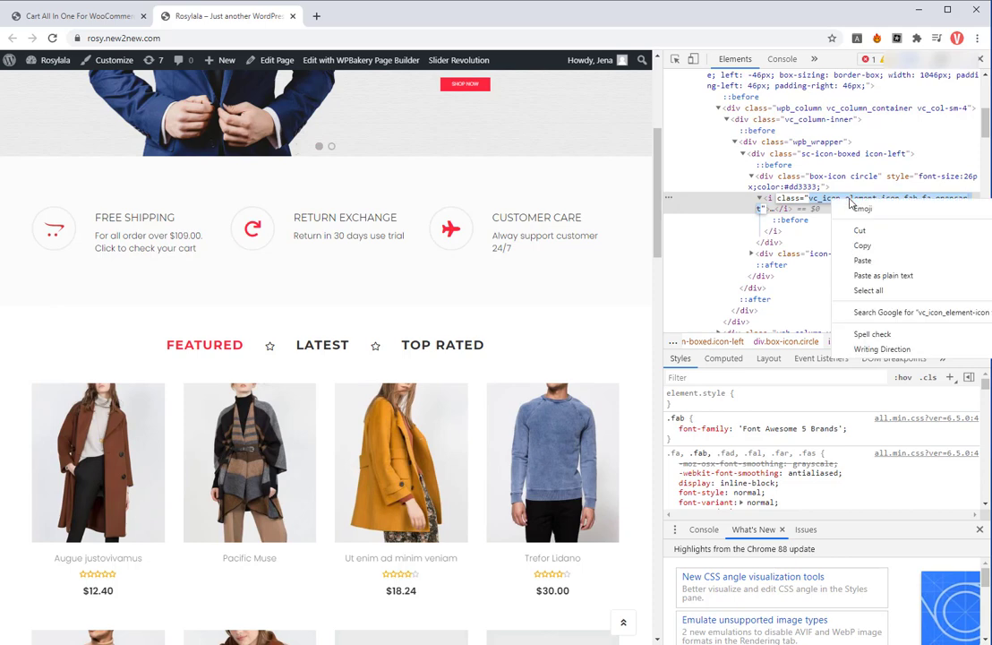
click(861, 244)
Step: In the plugin settings, append the copied icon class after #woocommerce_widget_cart-3 as a comma-separated, dot-prefixed selector and save
click(71, 18)
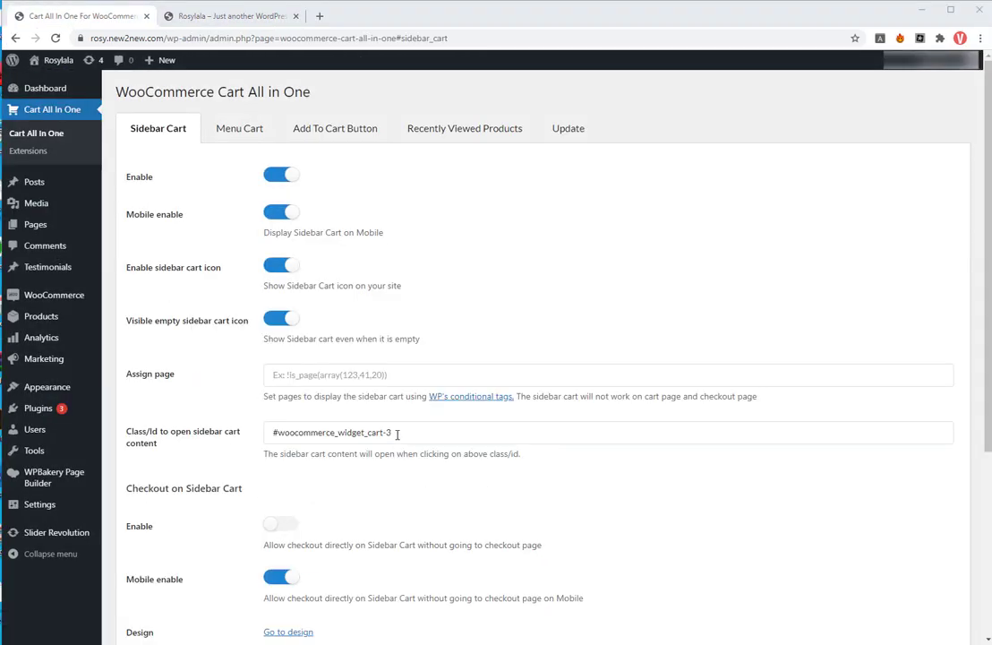
click(397, 433)
text(,)
right_click(452, 399)
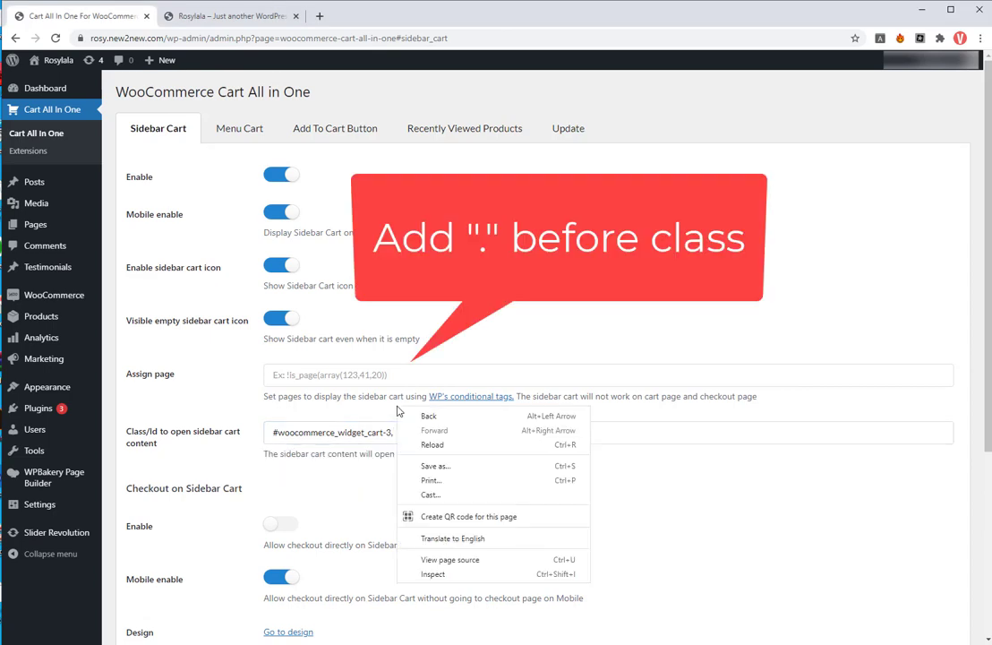
click(397, 432)
key(Escape)
right_click(397, 433)
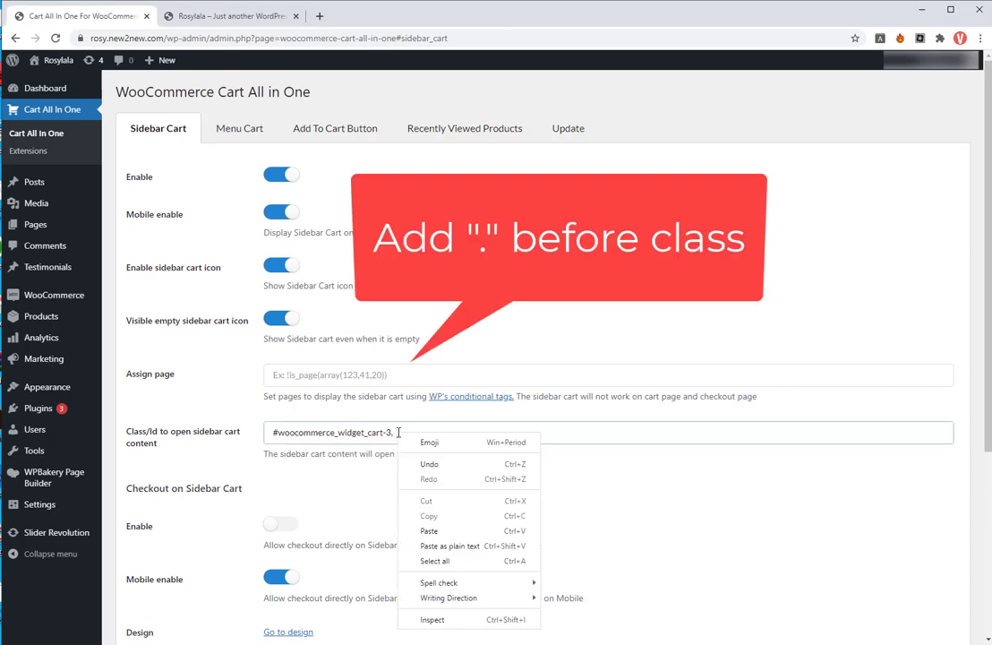
click(428, 531)
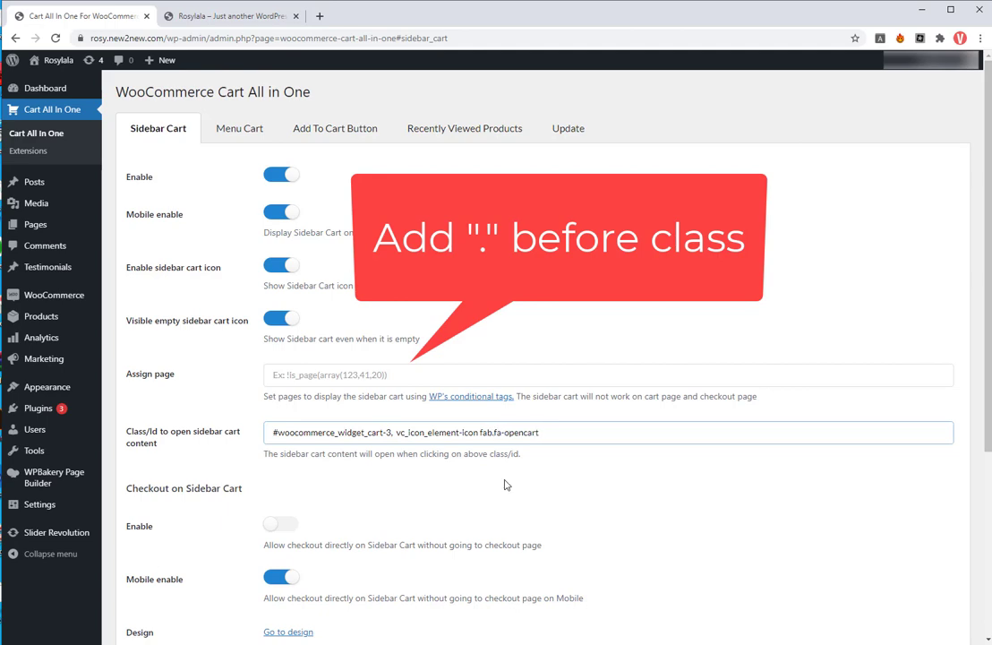
text(.)
scroll(504, 484, down, 2)
click(133, 498)
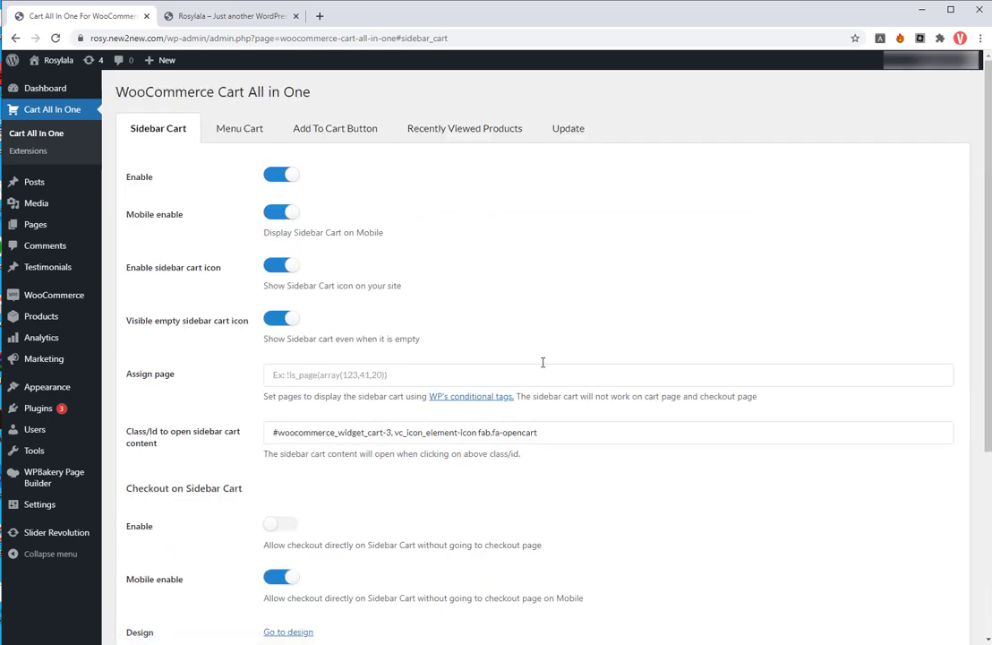
Step: Reload the storefront and test opening the sidebar cart from the Free Shipping cart icon, closing it again
key(ctrl+Tab)
click(52, 39)
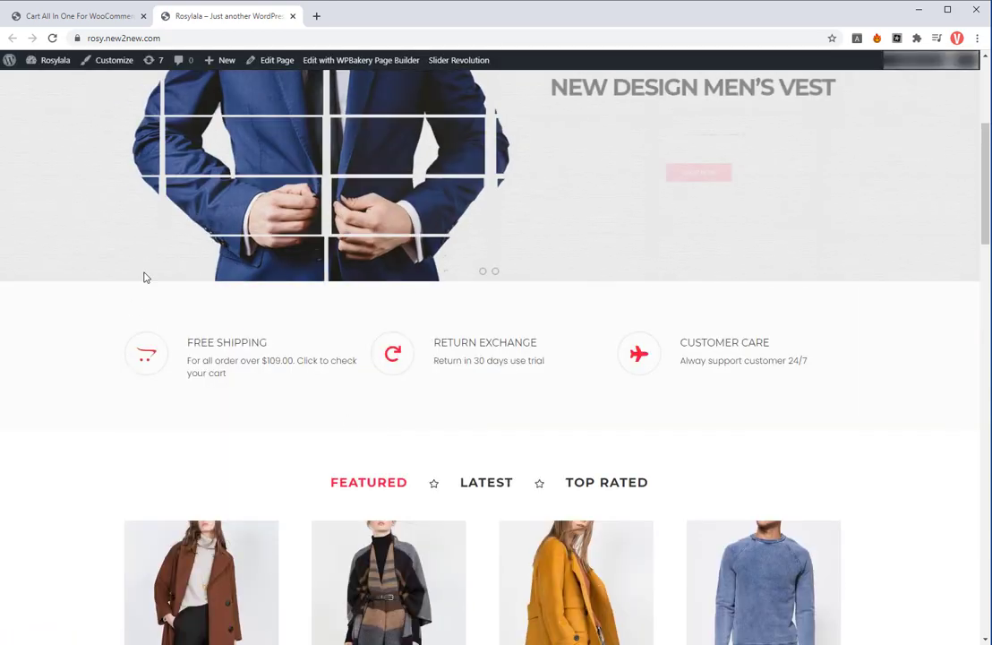
click(133, 306)
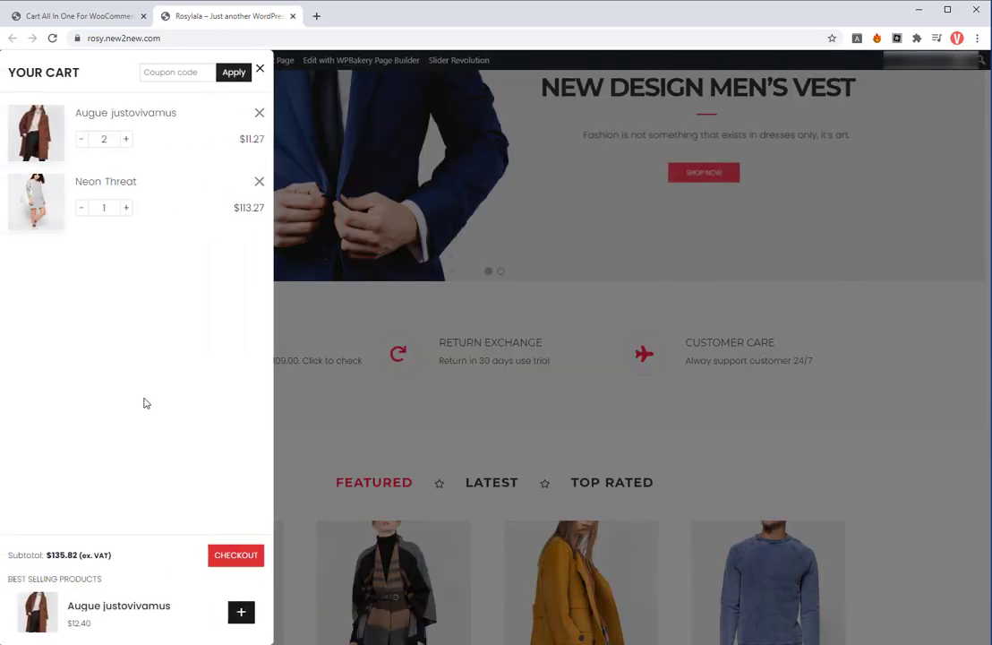
click(319, 446)
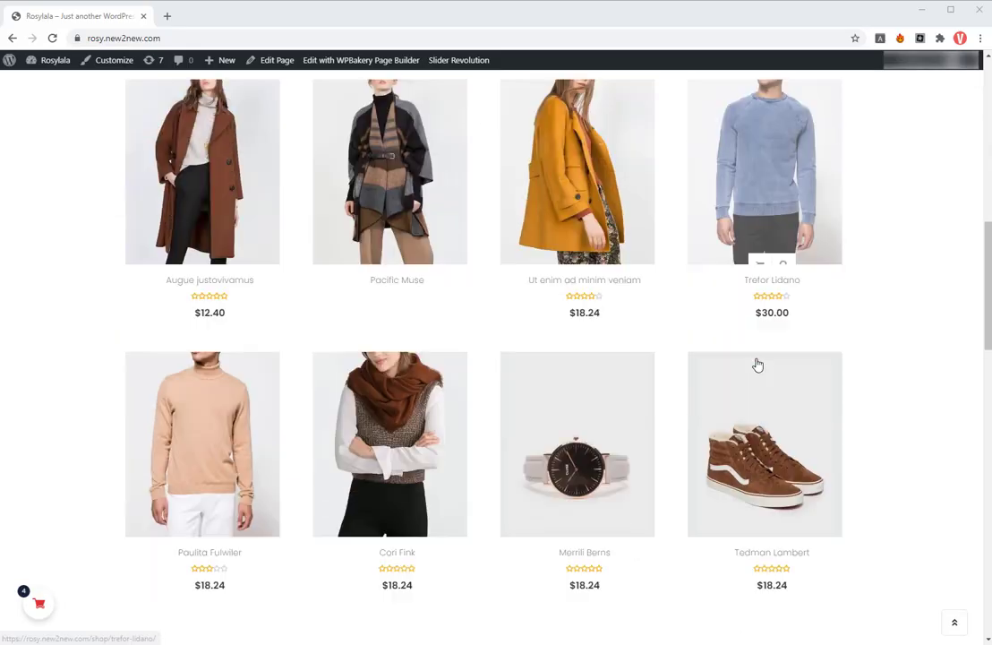
Step: On the storefront homepage, open the sidebar cart from the floating cart icon, review its contents and close it
scroll(212, 302, up, 5)
scroll(213, 301, up, 3)
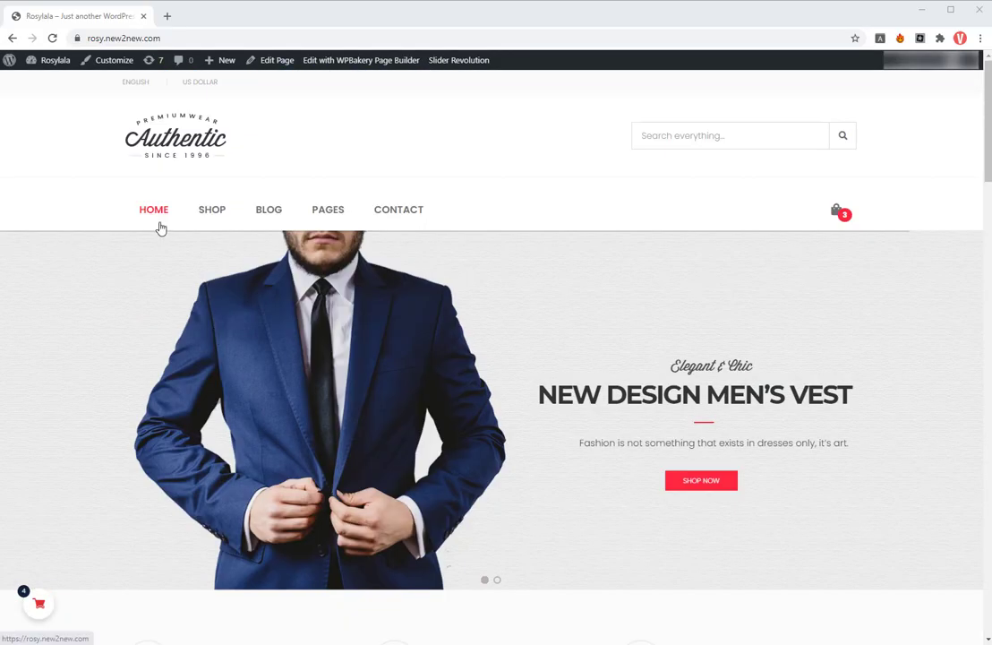
click(38, 605)
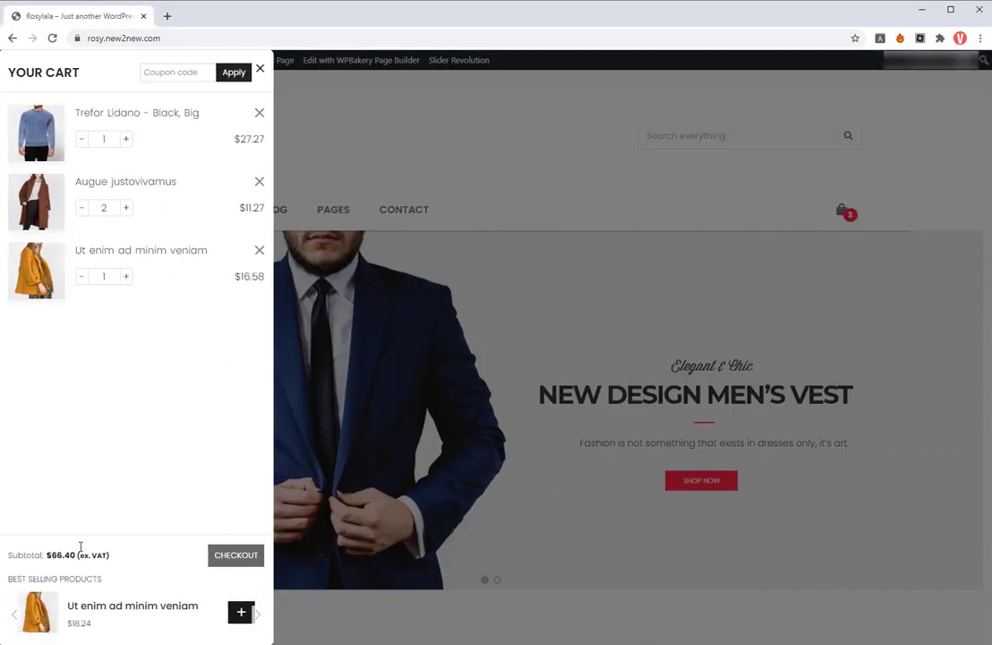
click(363, 449)
Step: From the WordPress dashboard, open the Cart All In One extensions list and visit the WooCommerce Free Shipping Bar download page
click(49, 78)
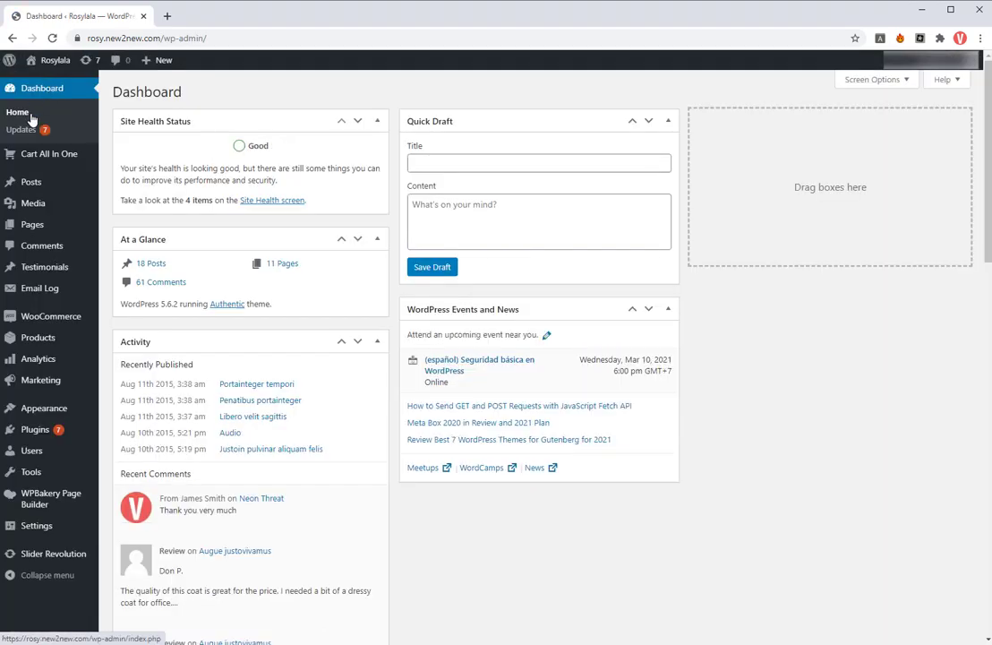
mouse_move(18, 155)
click(131, 175)
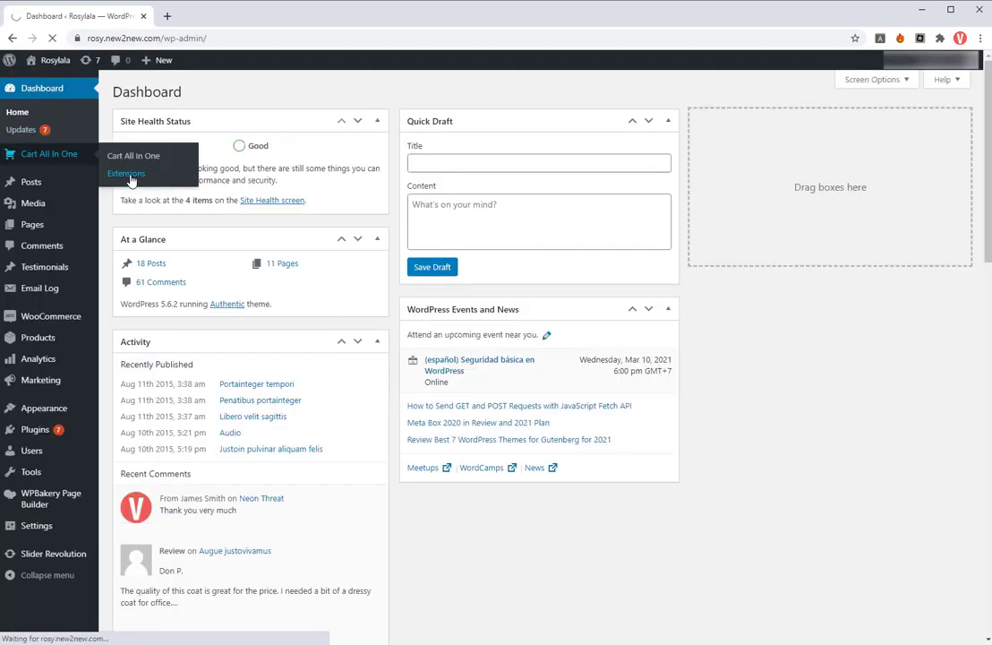
scroll(362, 341, down, 8)
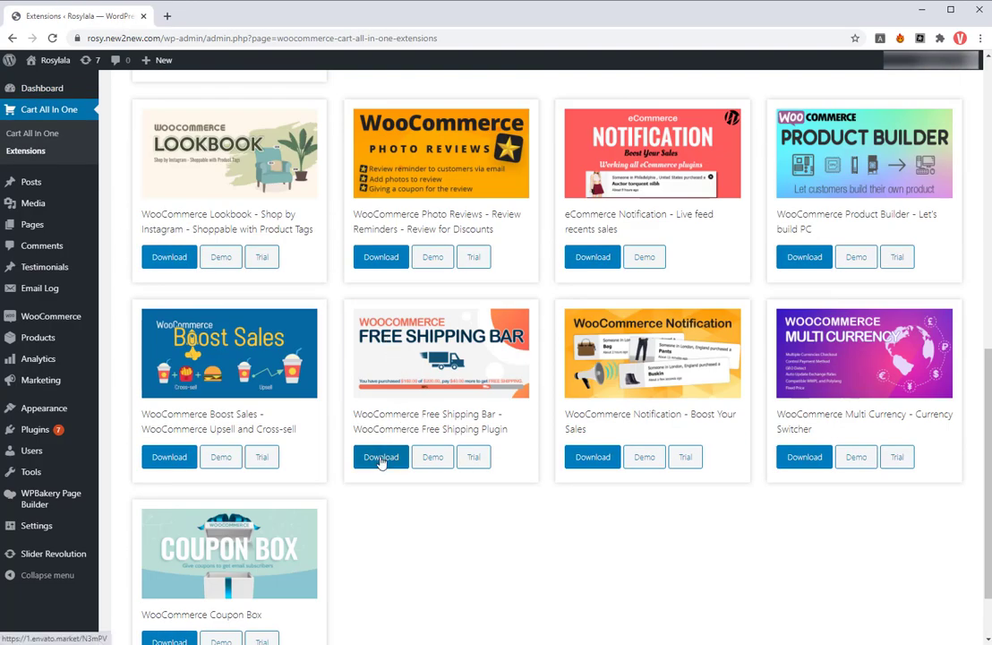
click(381, 458)
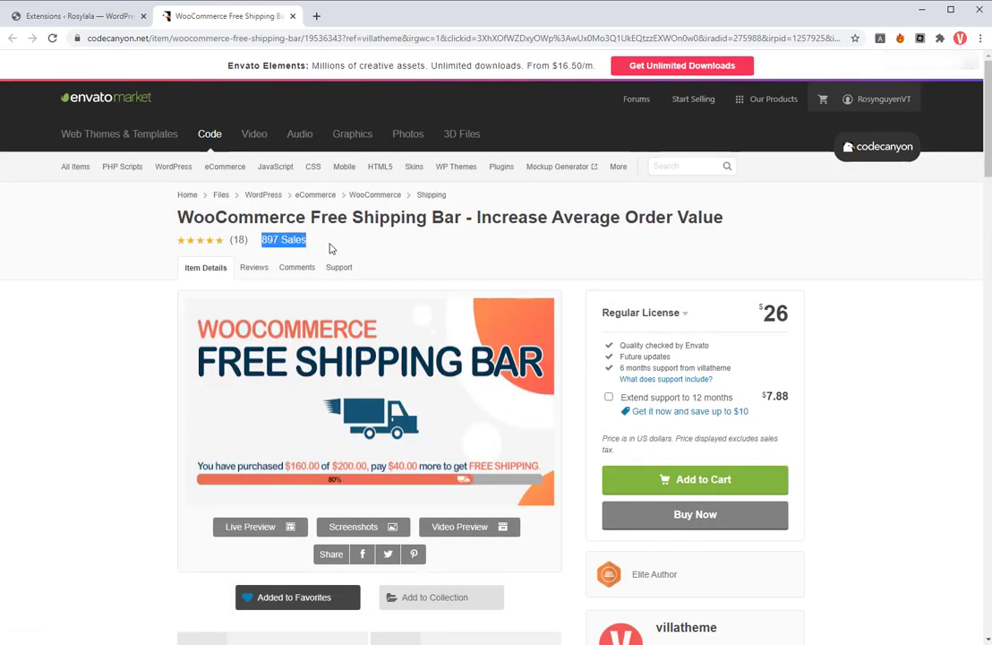
Step: Read through the customer reviews of WooCommerce Free Shipping Bar on CodeCanyon
click(244, 267)
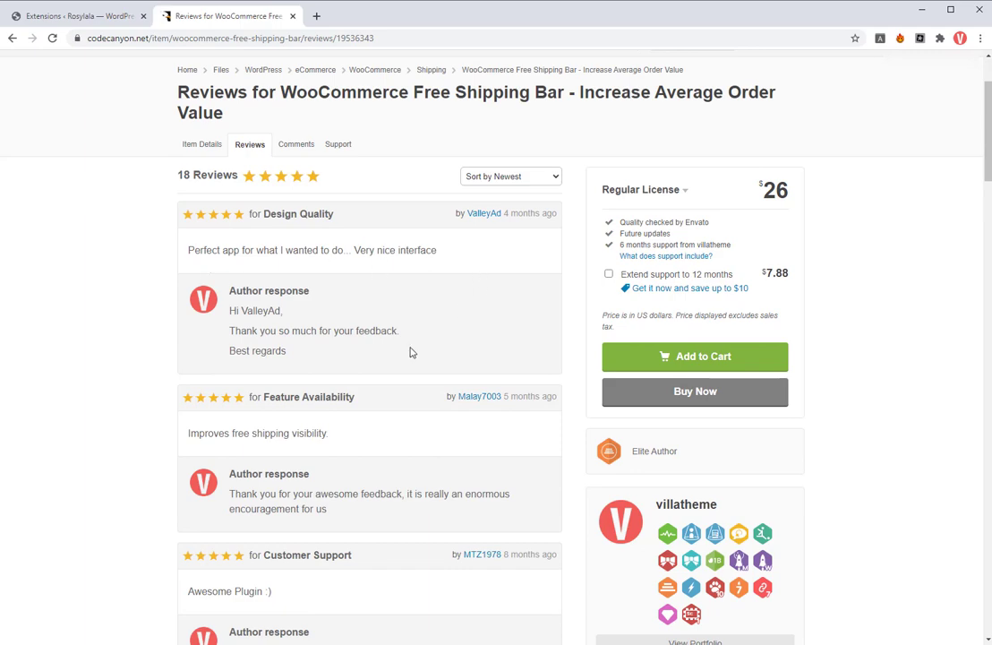
scroll(230, 412, down, 2)
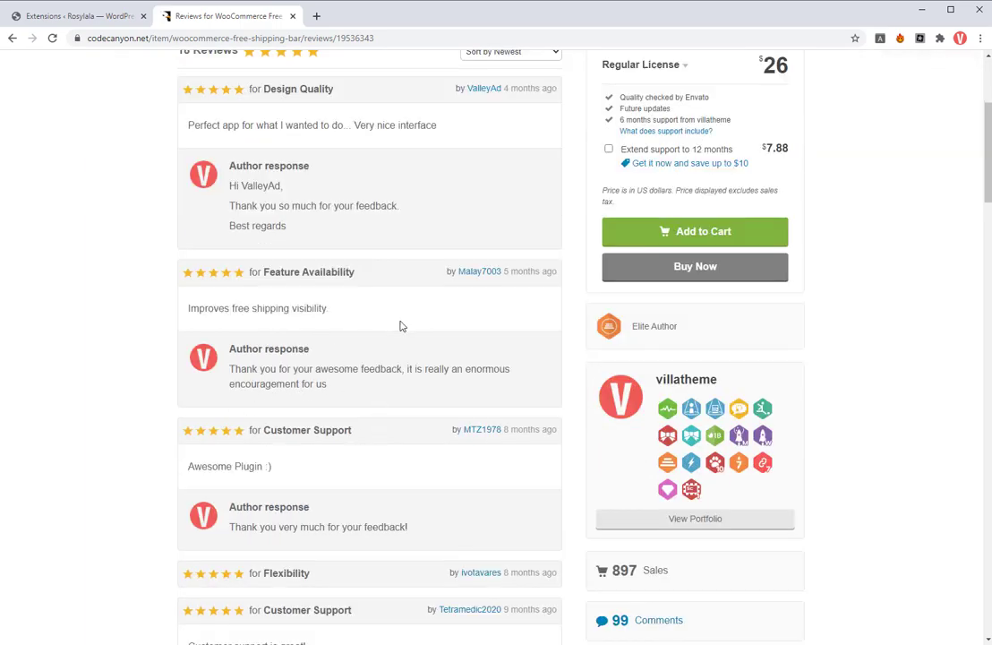
scroll(358, 394, down, 1)
scroll(269, 475, down, 1)
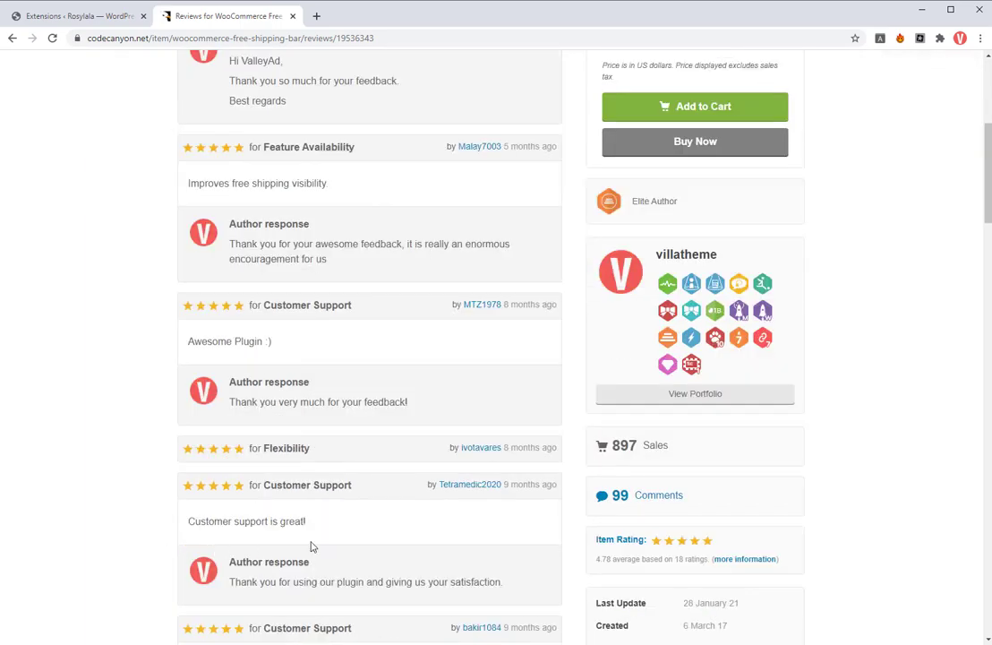
scroll(313, 545, down, 9)
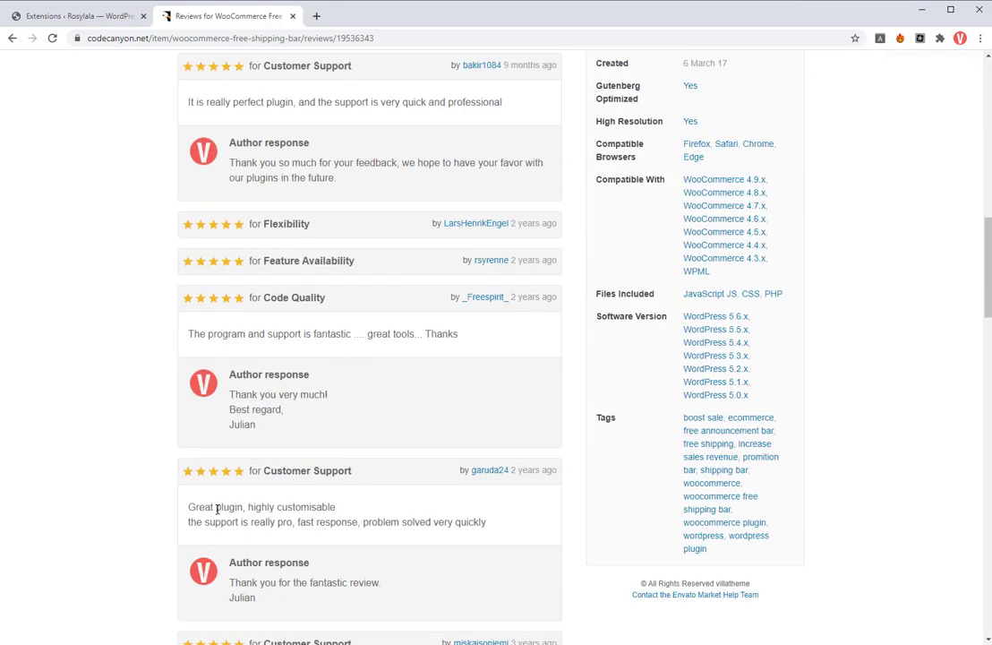
scroll(220, 520, down, 8)
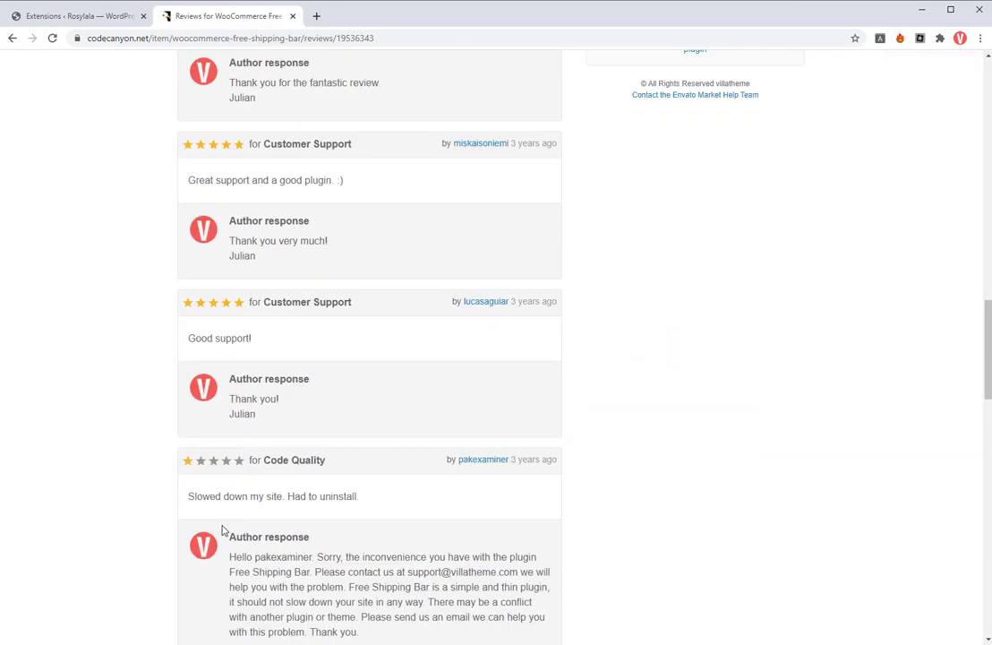
scroll(224, 530, down, 15)
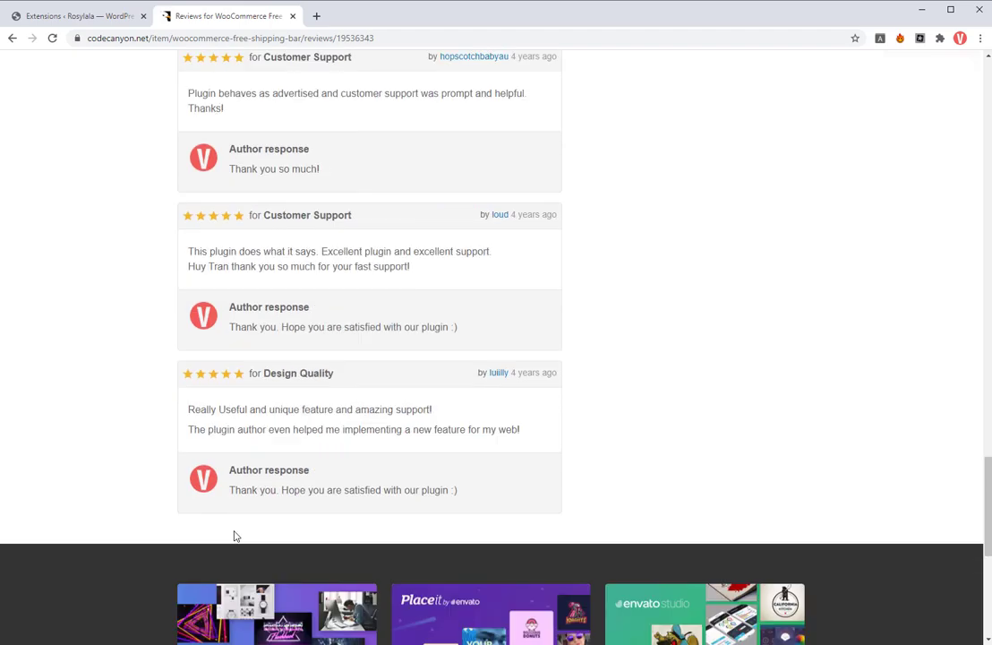
scroll(296, 525, up, 4)
scroll(356, 517, up, 5)
Step: Back in the WordPress admin, activate the WooCommerce Free Shipping Bar Premium plugin
click(65, 15)
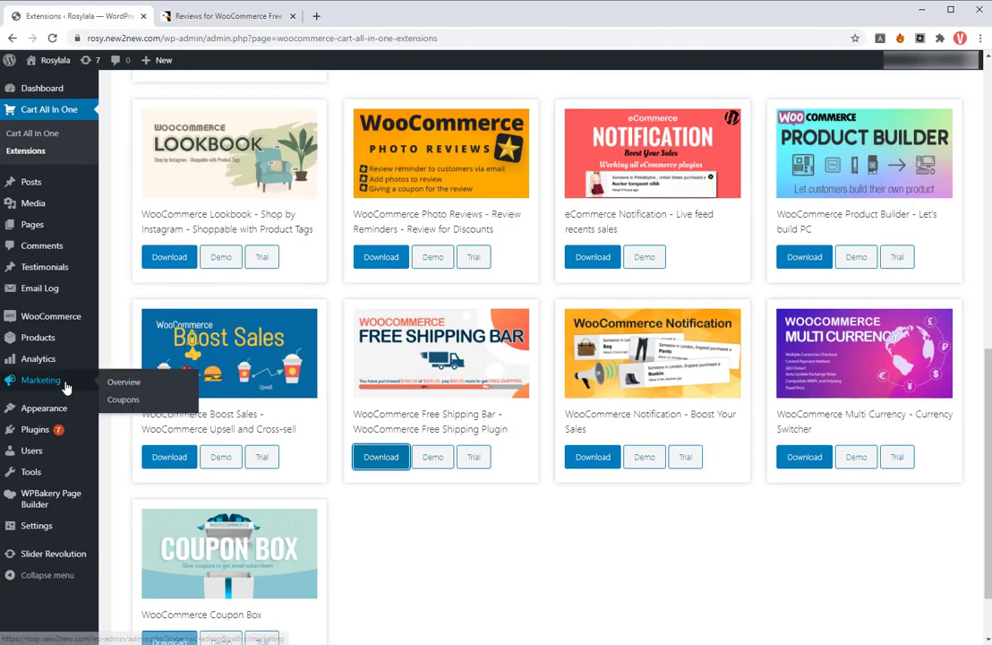
click(136, 431)
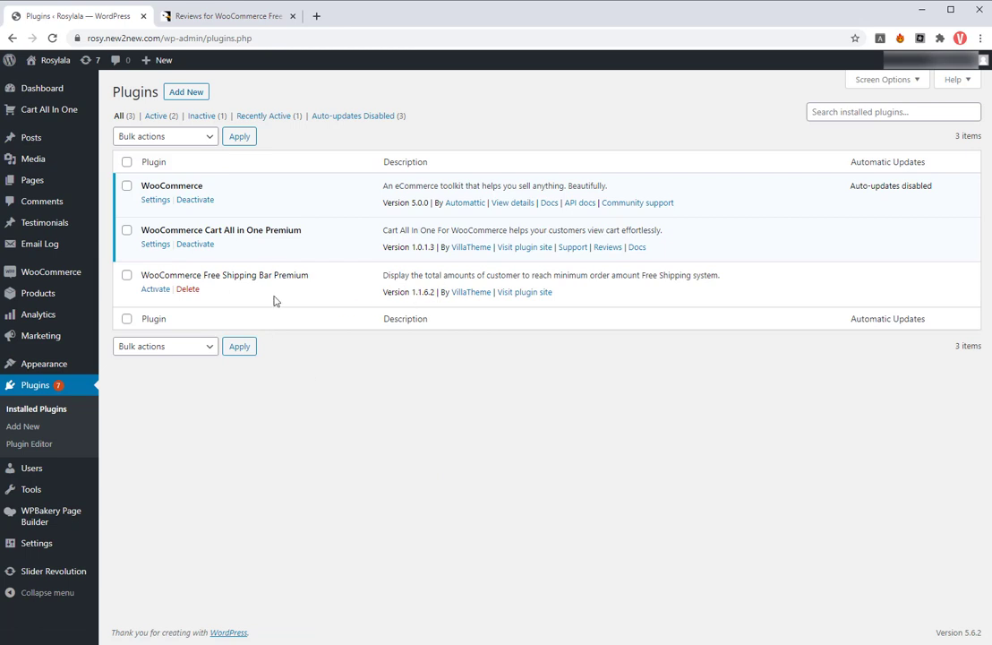
click(155, 289)
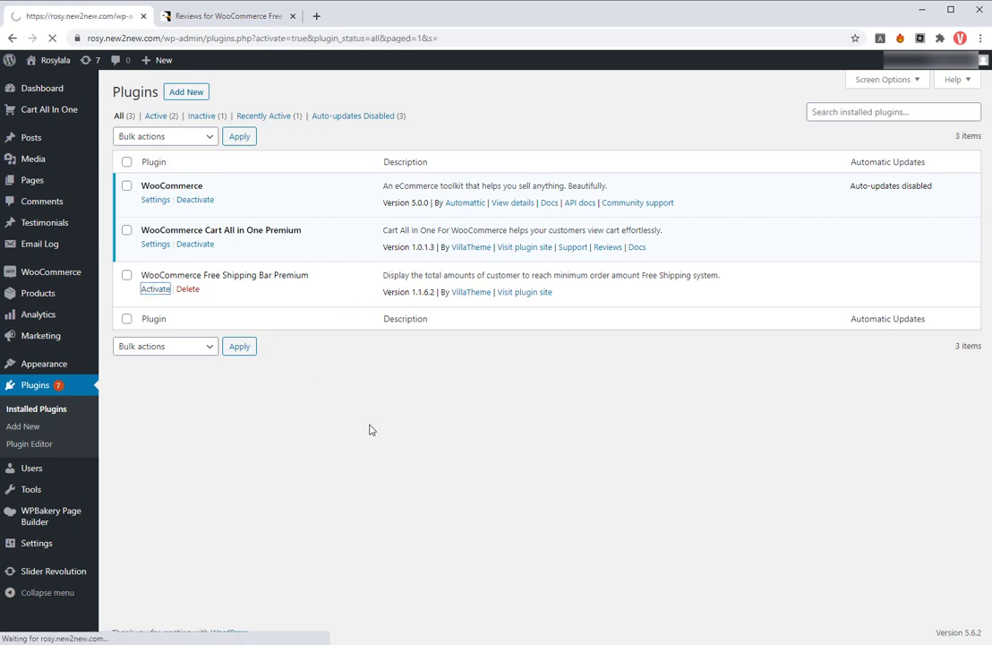
Step: In the WC F-Shipping Bar general settings, enable the bar, select zone 1 as the free shipping zone and save
mouse_move(49, 139)
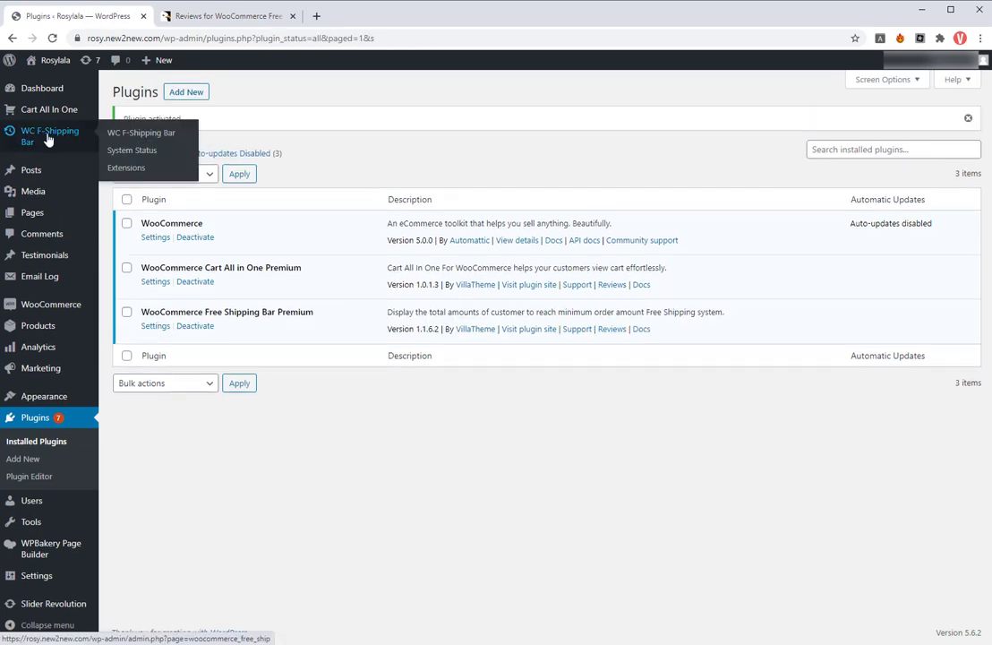
click(126, 132)
click(284, 190)
click(436, 232)
click(301, 258)
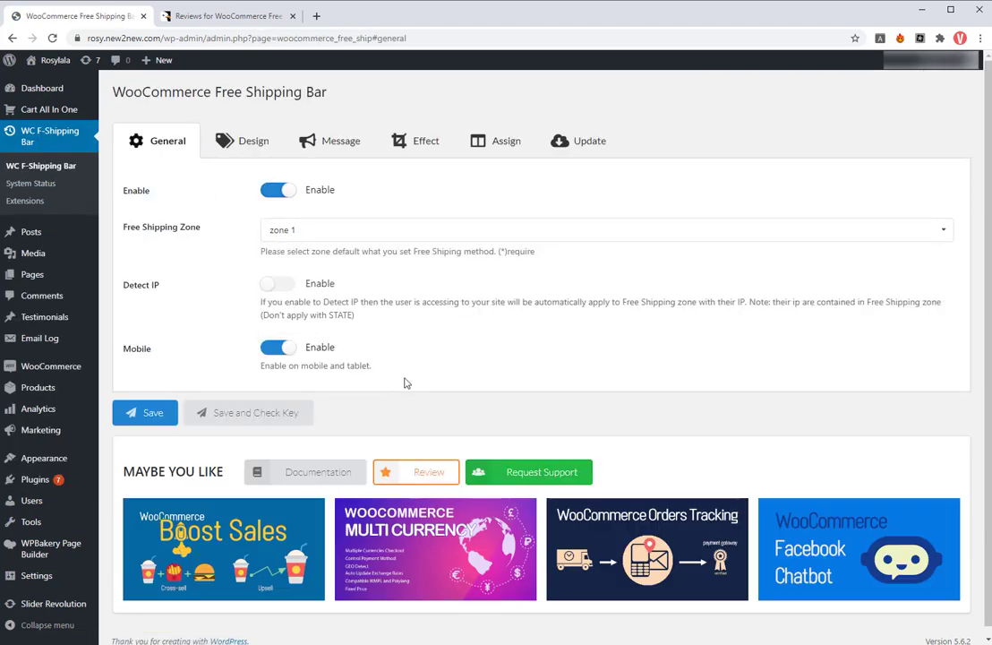
click(145, 413)
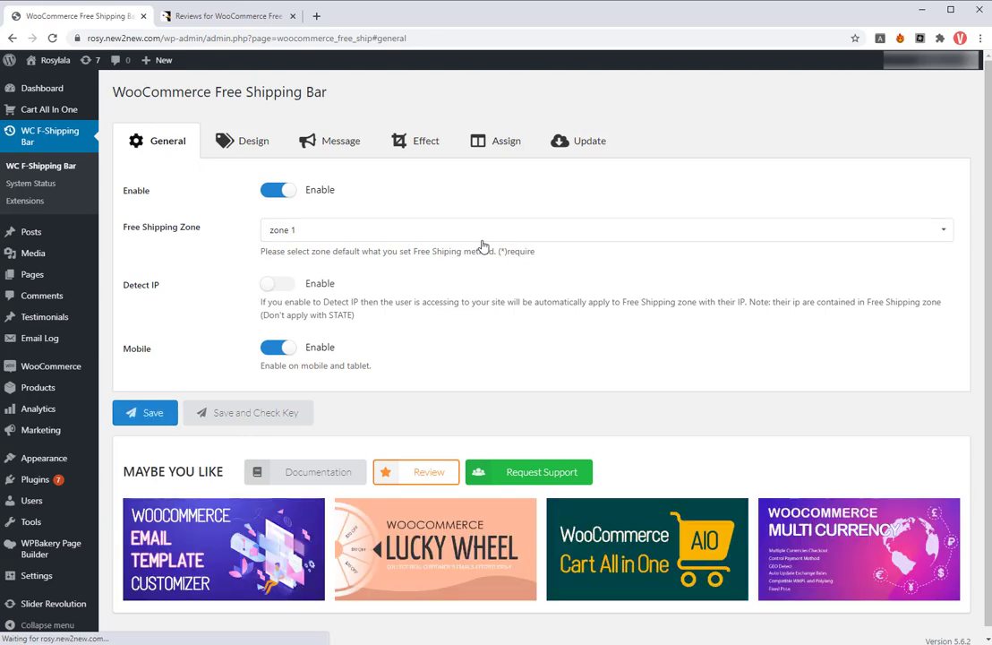
Step: Copy the woo_free_shipping_bar shortcode from the shipping bar's Assign settings and open Cart All In One in a new tab
click(504, 146)
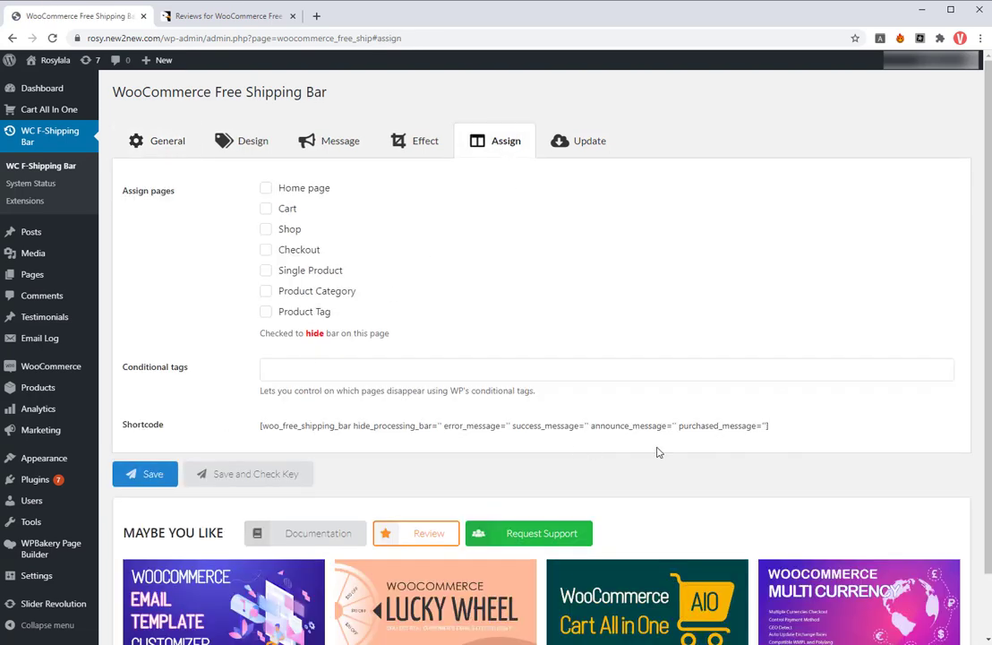
drag(779, 428, 245, 437)
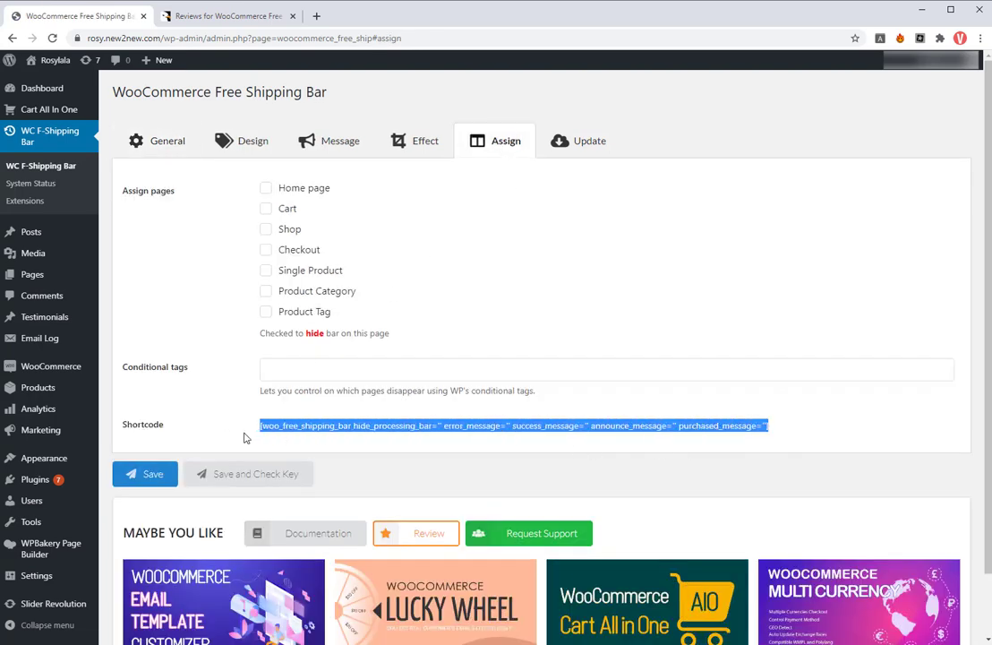
right_click(317, 428)
click(343, 439)
click(167, 326)
mouse_move(90, 111)
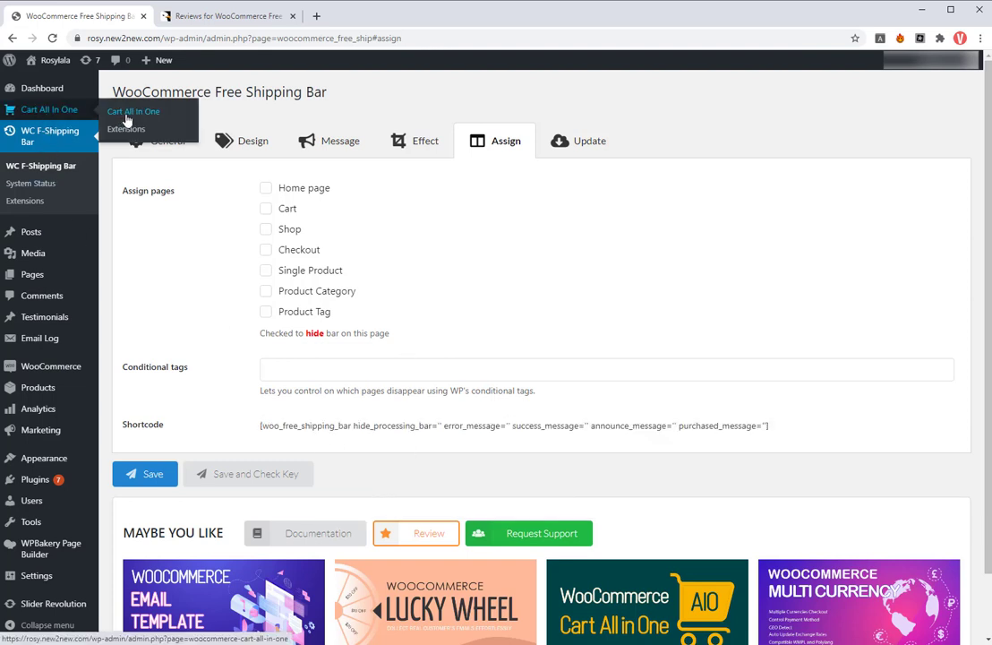
middle_click(126, 120)
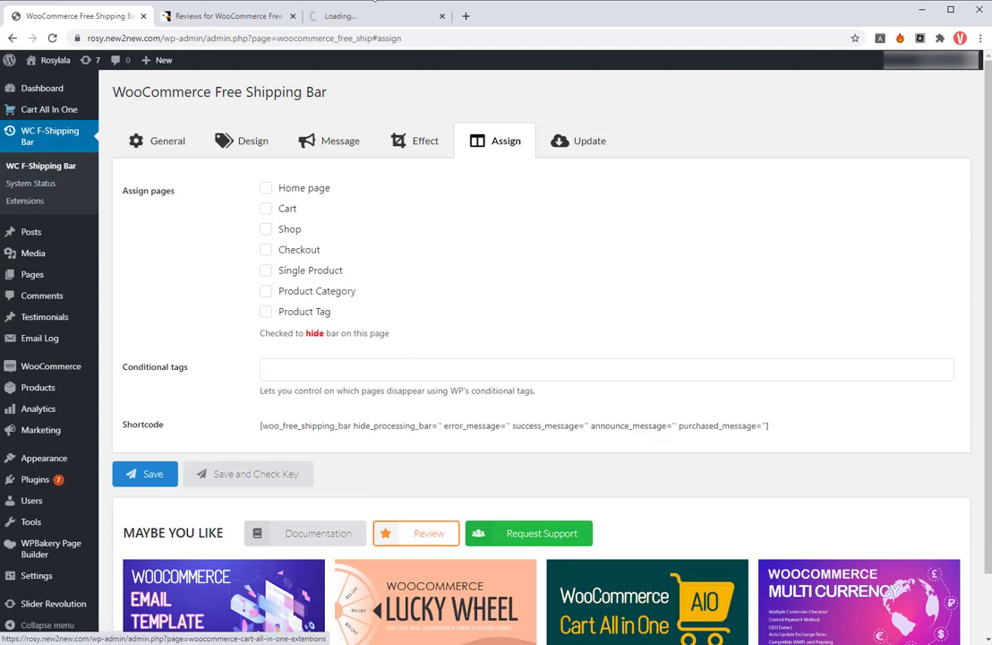
Step: From the Cart All In One sidebar cart settings, open the design customizer and go to the Sidebar Cart Footer options
click(364, 17)
scroll(245, 287, down, 3)
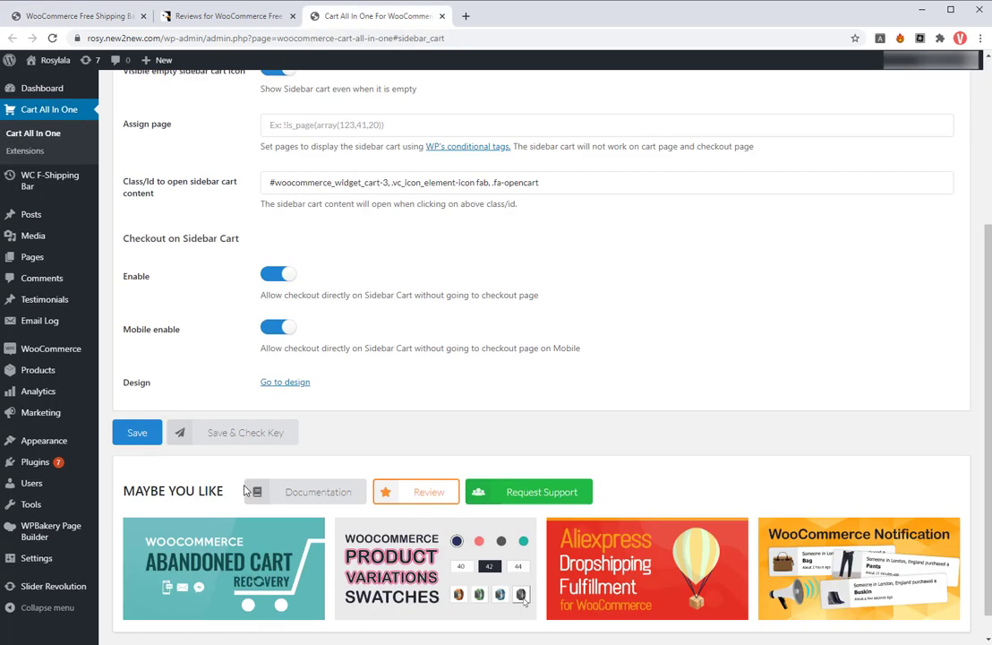
click(153, 381)
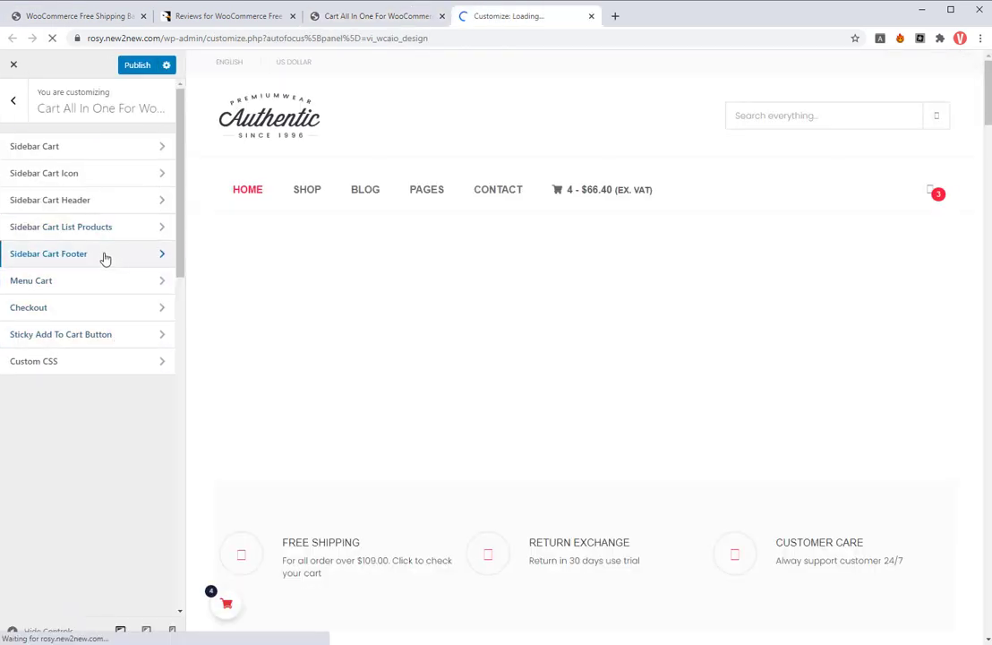
click(103, 257)
scroll(93, 350, down, 4)
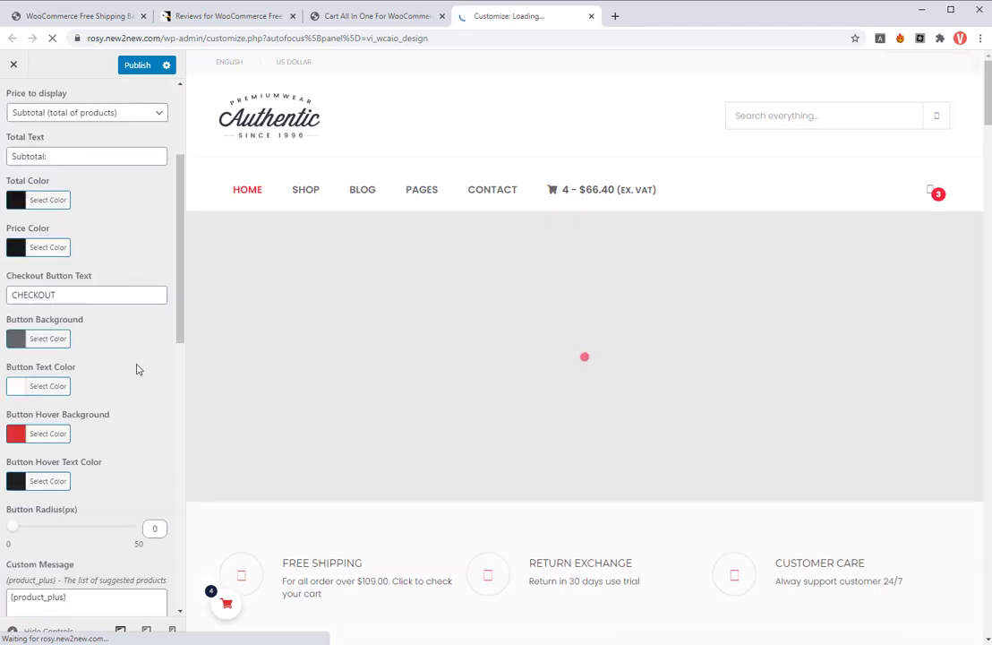
Step: Paste the woo_free_shipping_bar shortcode on its own line above {product_plus} in the footer's Custom Message, and publish
click(9, 409)
key(Return)
right_click(9, 409)
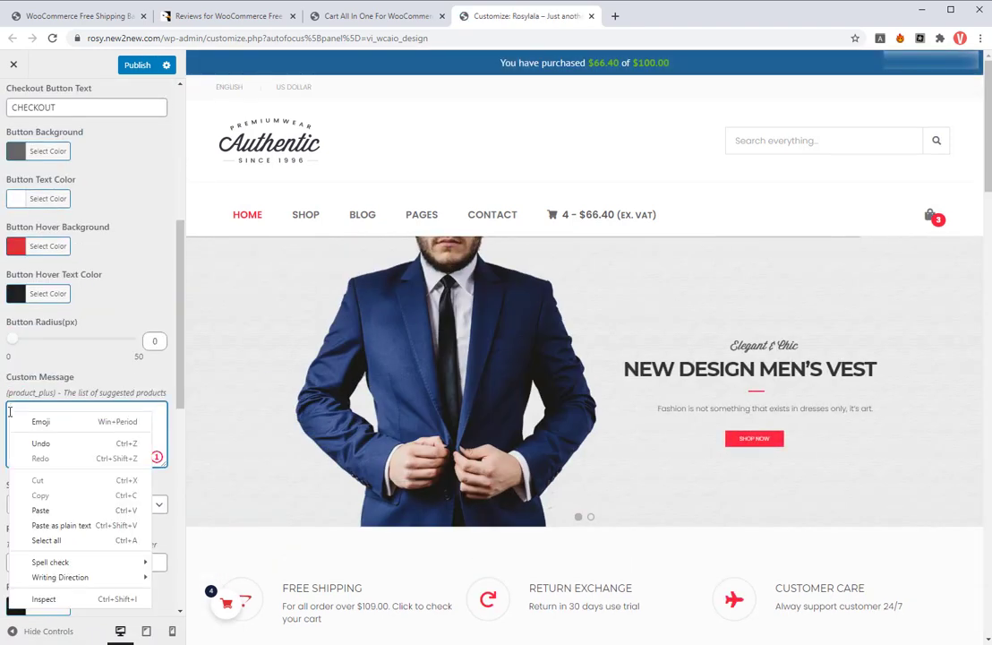
click(40, 507)
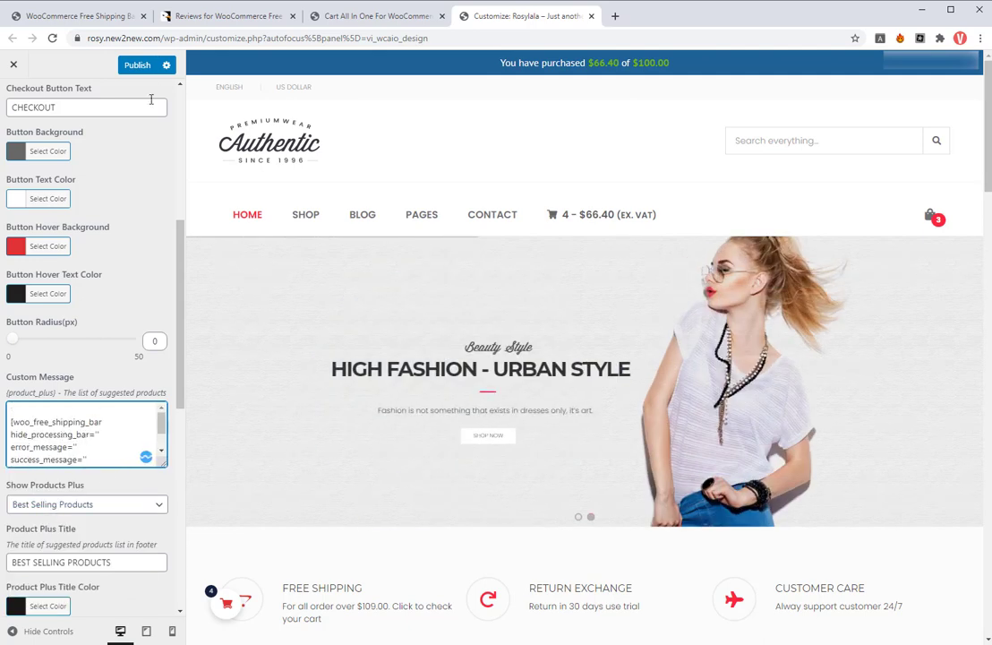
click(143, 66)
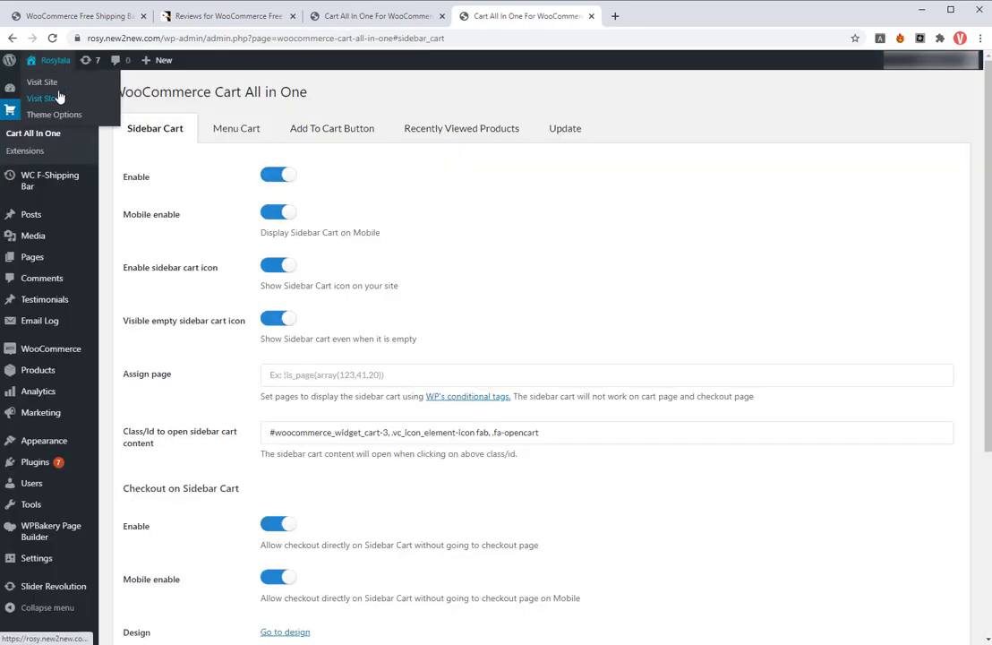
Step: Visit the storefront in a new tab and open the sidebar cart to check the free shipping message and progress bar, then close it
mouse_move(50, 60)
middle_click(36, 82)
click(292, 16)
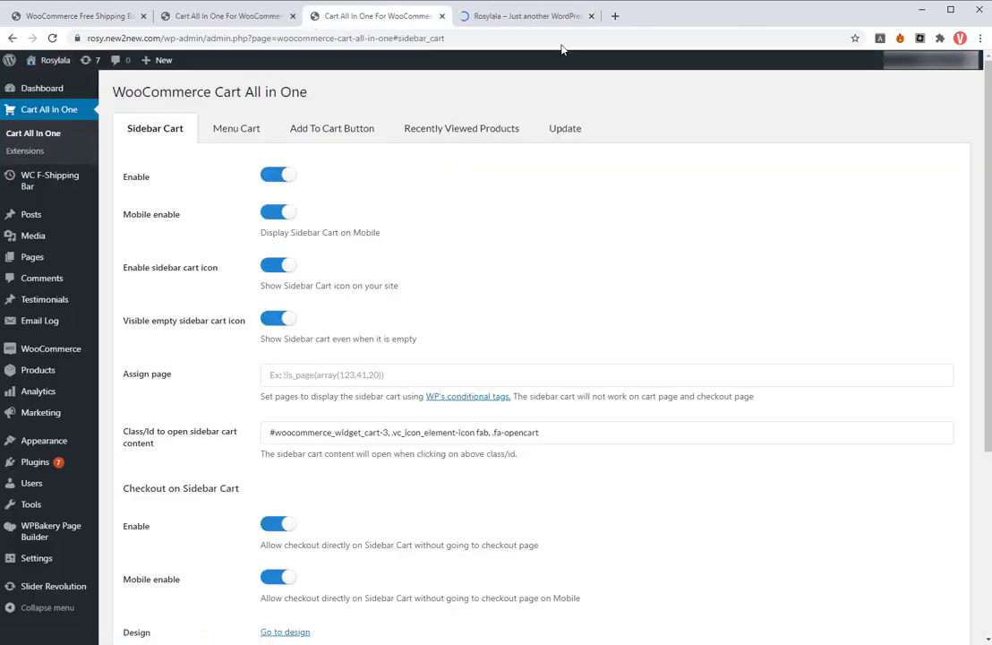
click(494, 16)
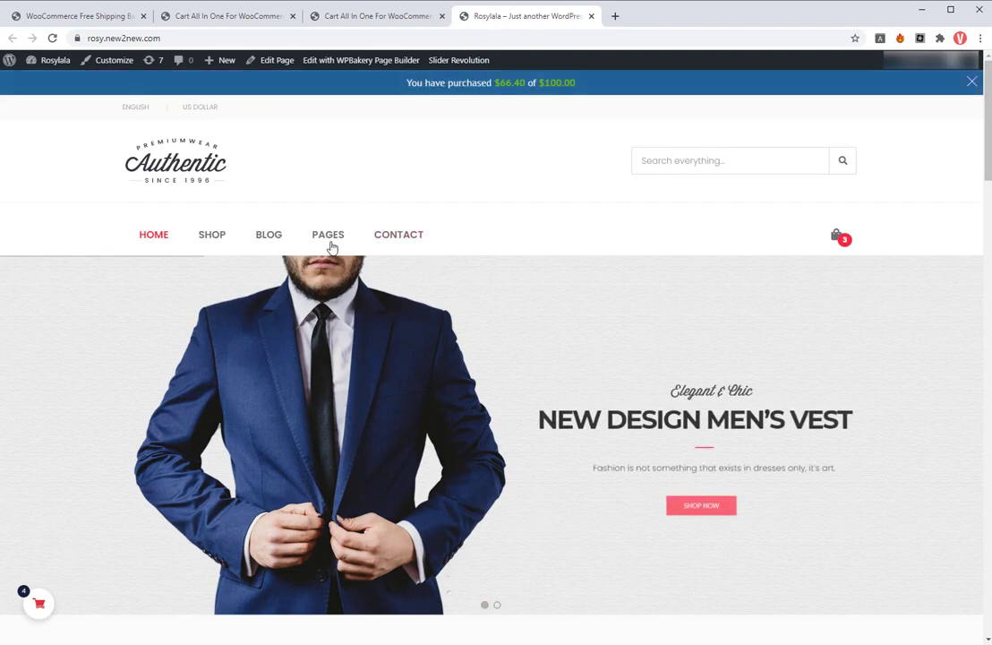
scroll(430, 264, down, 5)
click(40, 605)
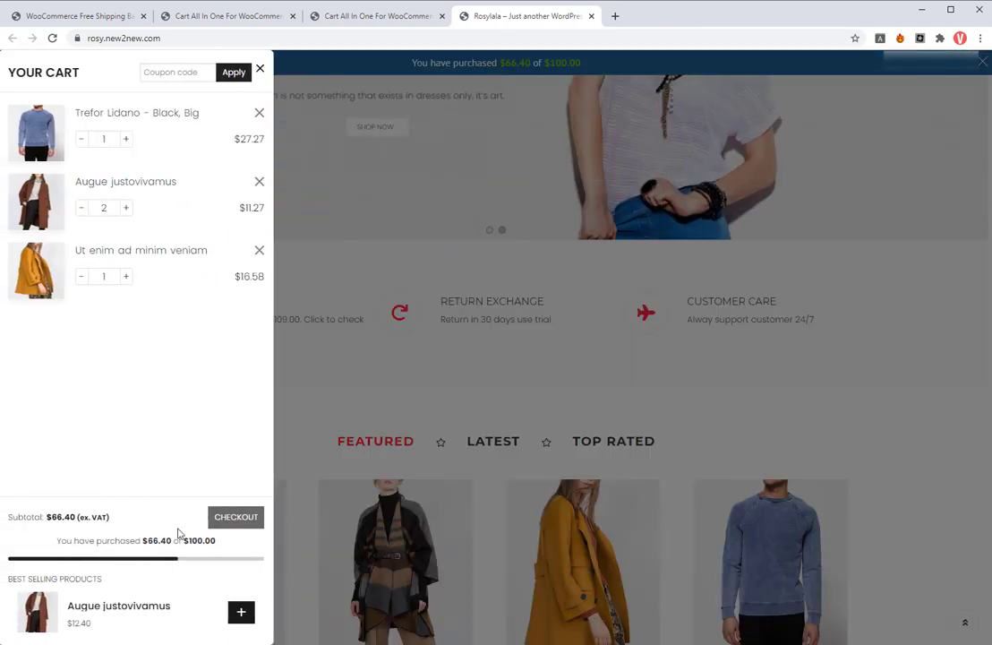
click(366, 403)
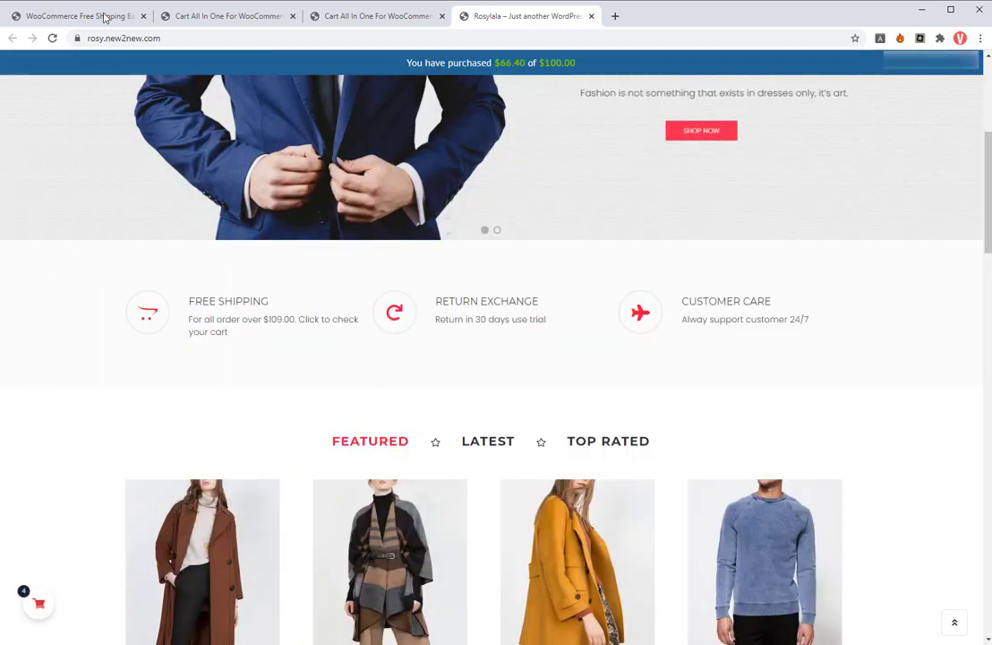
Step: In WooCommerce Free Shipping Bar, hide the bar on the Home page and Shop, and enable Small Progress Bar in the design settings
click(105, 18)
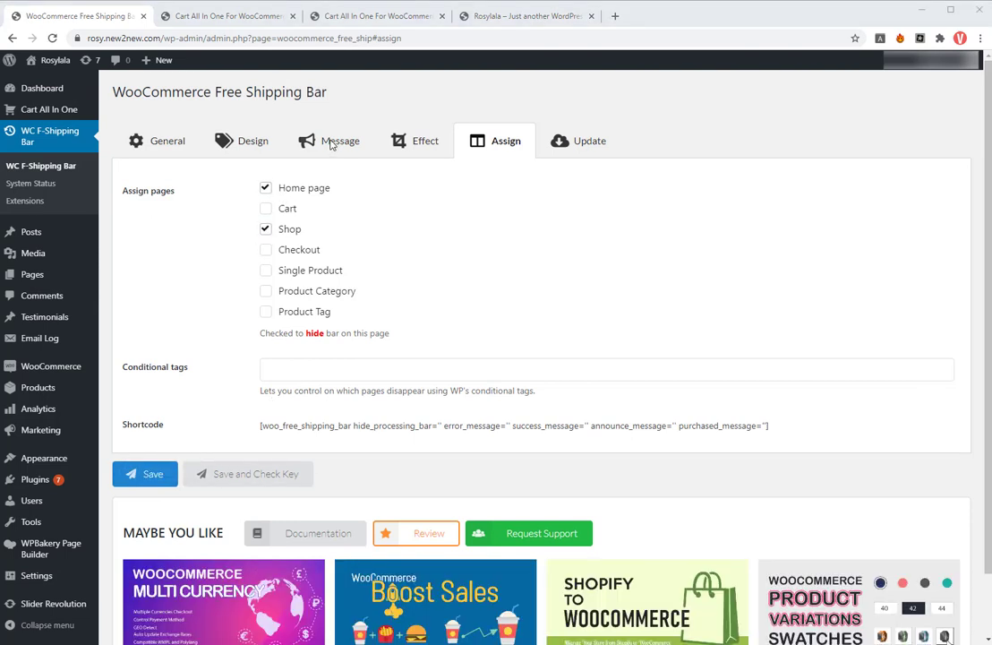
click(249, 148)
click(269, 190)
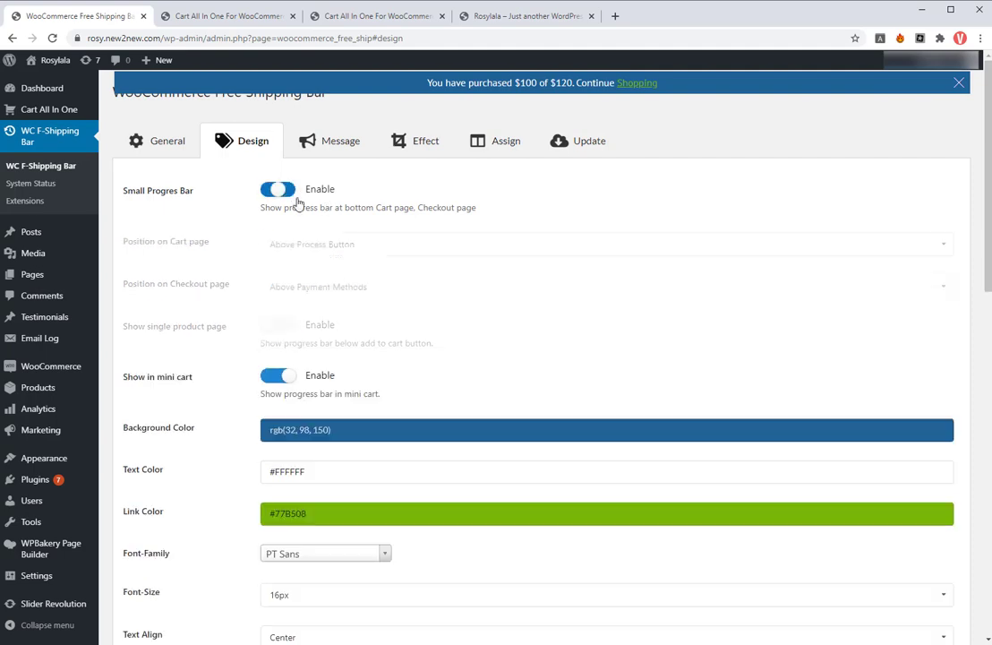
Step: Enable the progress display, set Current Progress Background Color to #E81907 and save the shipping bar's design settings
scroll(373, 287, down, 3)
scroll(372, 288, down, 1)
click(276, 426)
click(587, 510)
drag(356, 605, 356, 609)
scroll(336, 465, down, 2)
drag(336, 448, 342, 410)
click(553, 371)
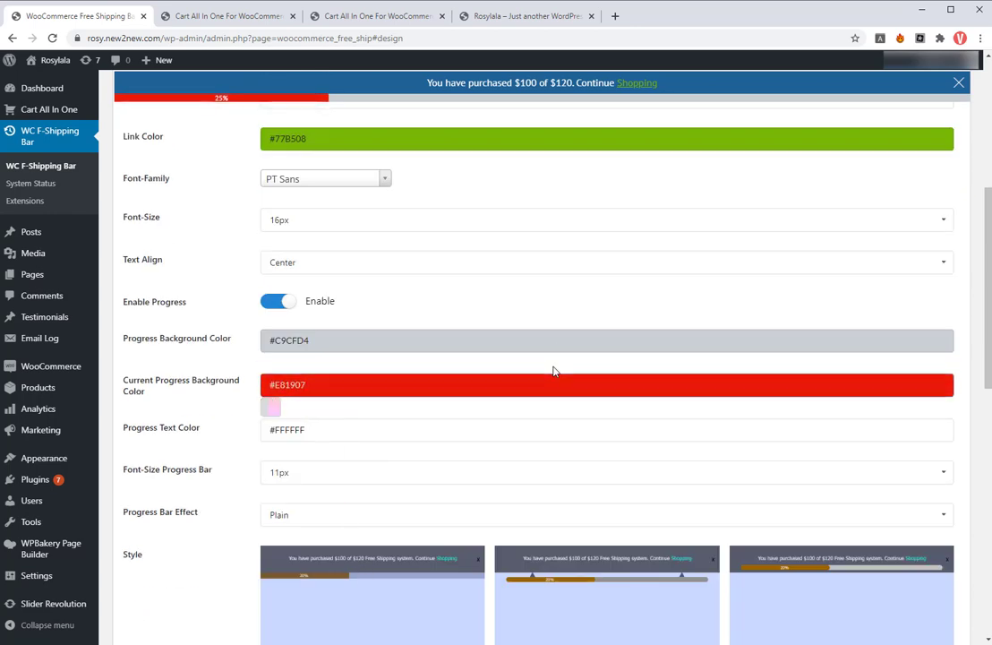
scroll(607, 380, down, 3)
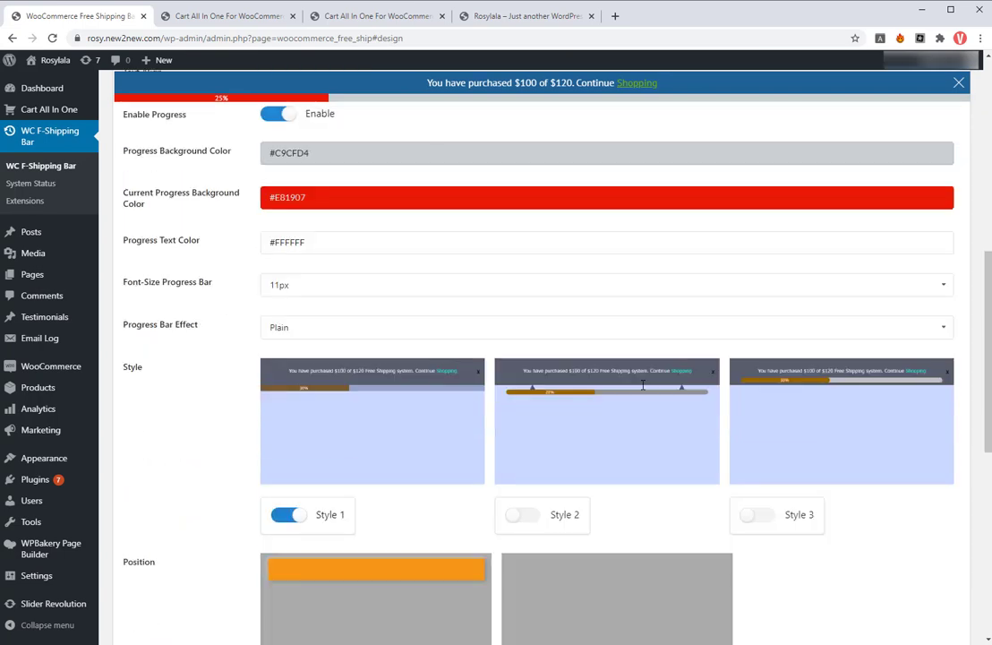
scroll(642, 385, down, 5)
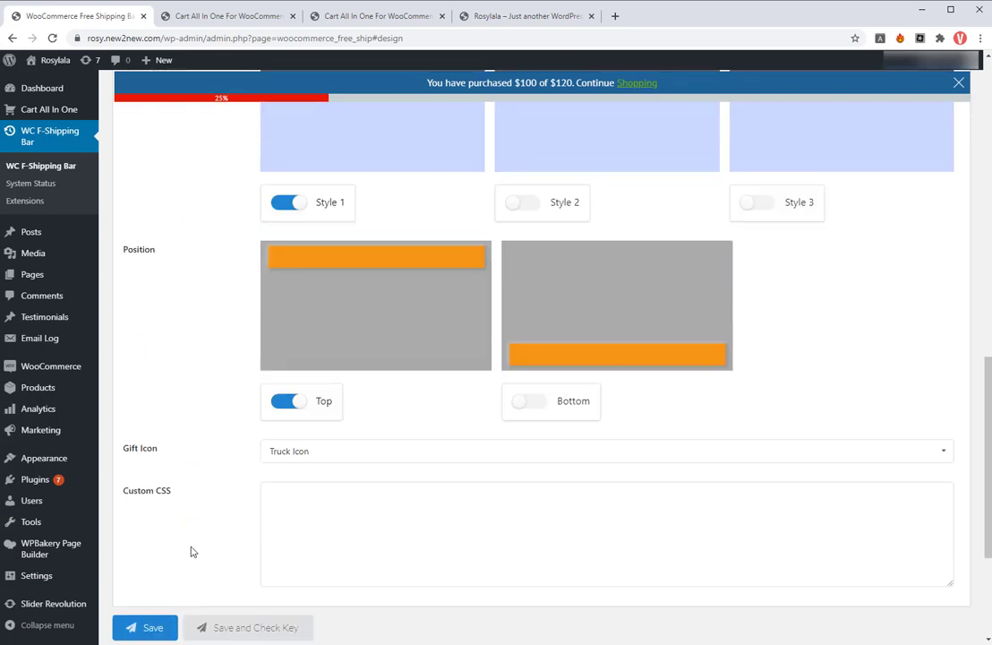
click(146, 627)
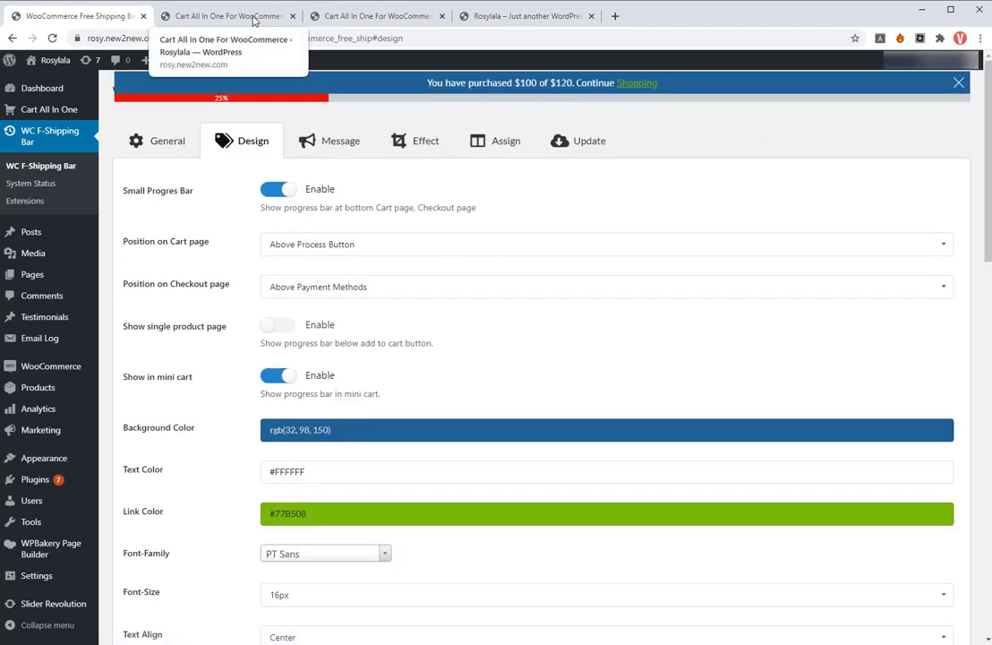
Step: Reopen Cart All In One's design customizer and bring up the Custom Message in the Sidebar Cart Footer options
click(253, 16)
scroll(299, 327, up, 2)
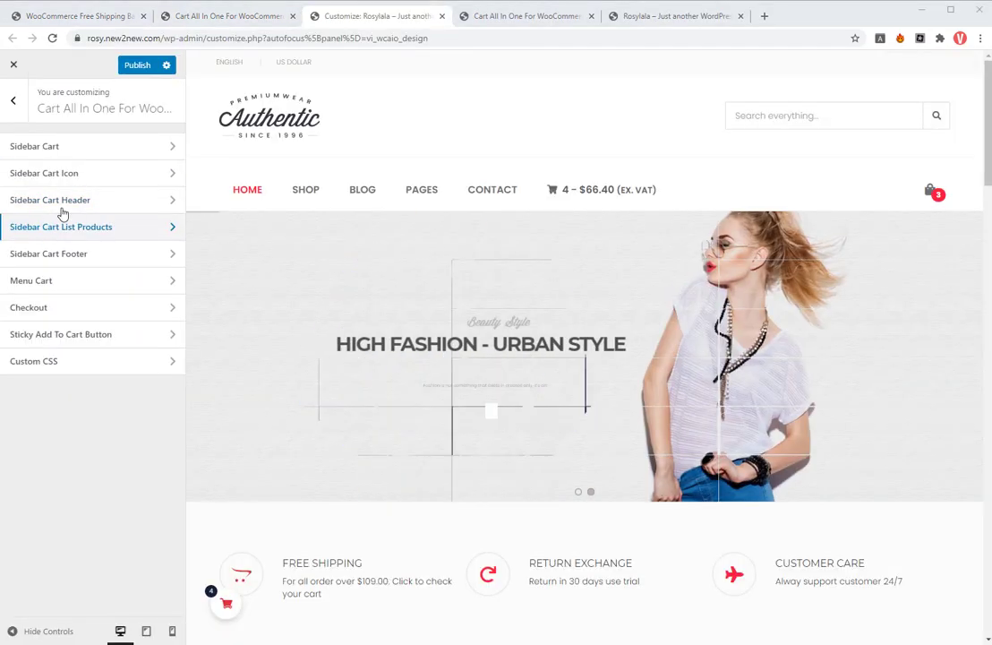
click(60, 256)
scroll(115, 385, down, 5)
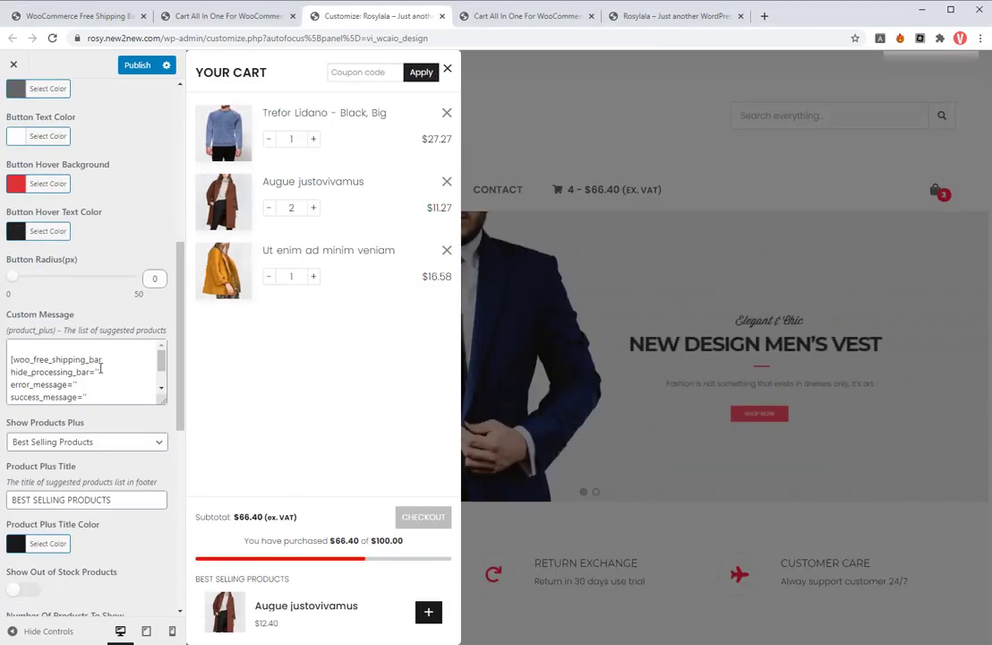
Step: Try setting the shortcode's hide_processing_bar value to YES in the Custom Message
click(98, 370)
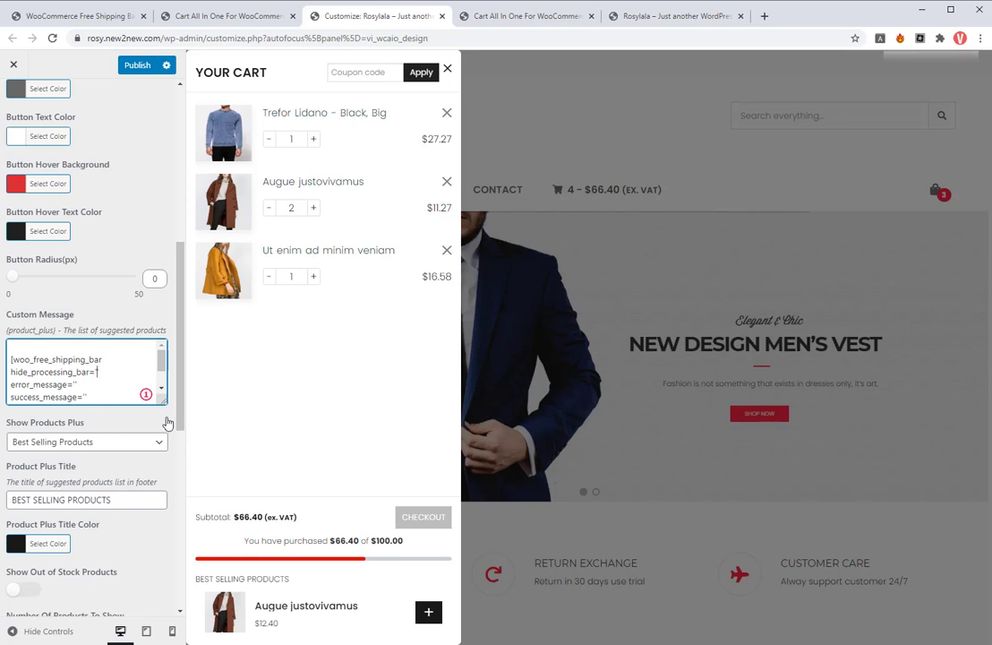
text(YES)
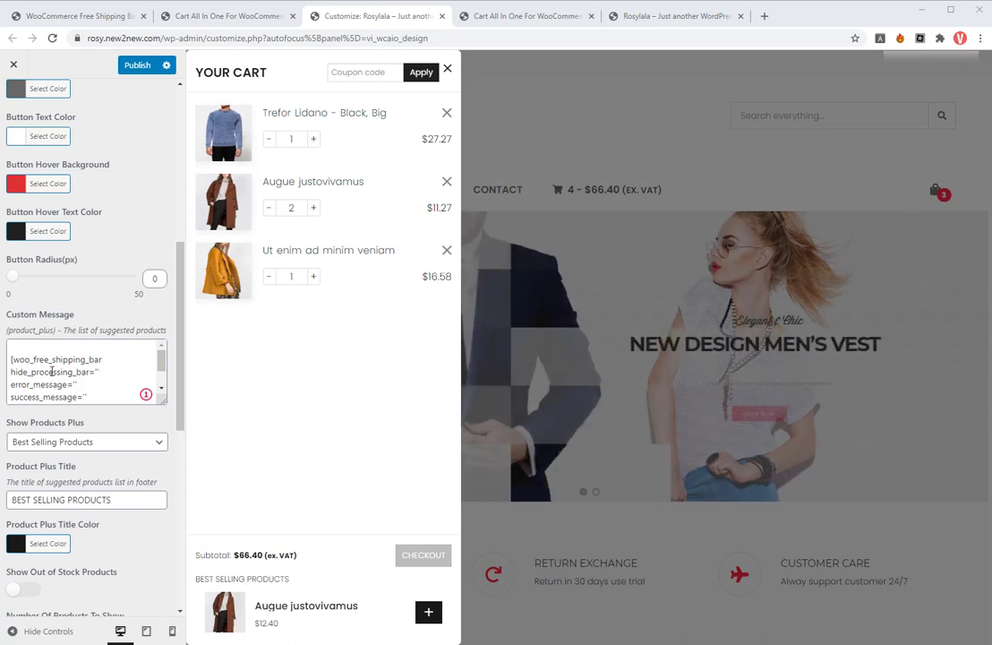
Step: Set the shortcode's purchased_message to 'You have purchased {total_amounts} of {min_amount} to get freeshipping' and publish
scroll(97, 384, down, 1)
click(97, 384)
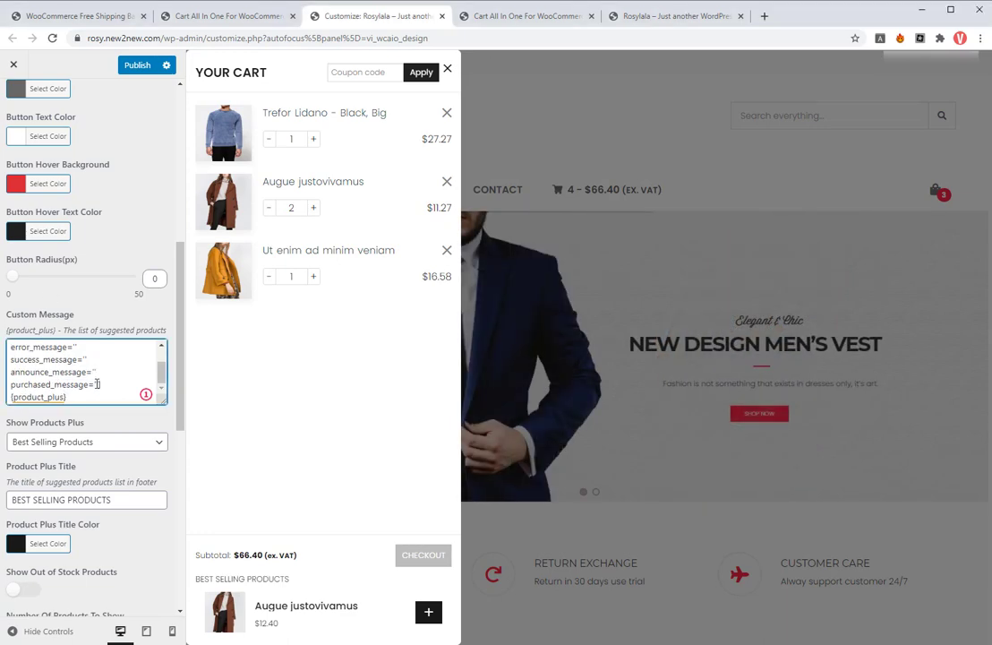
text(You have purchased {total_amounts} of {min_amount})
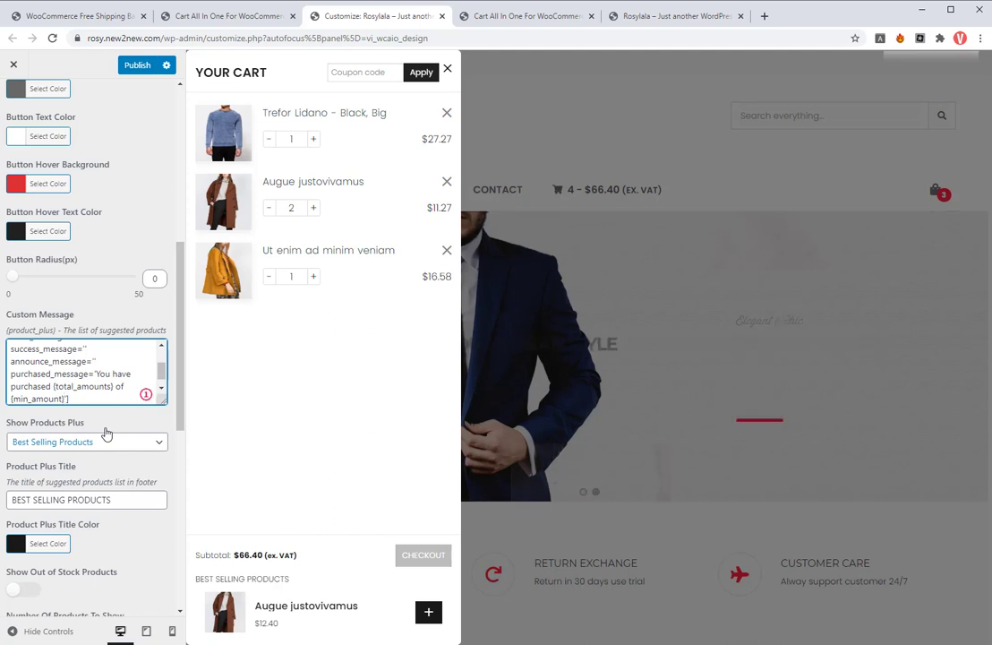
text(T)
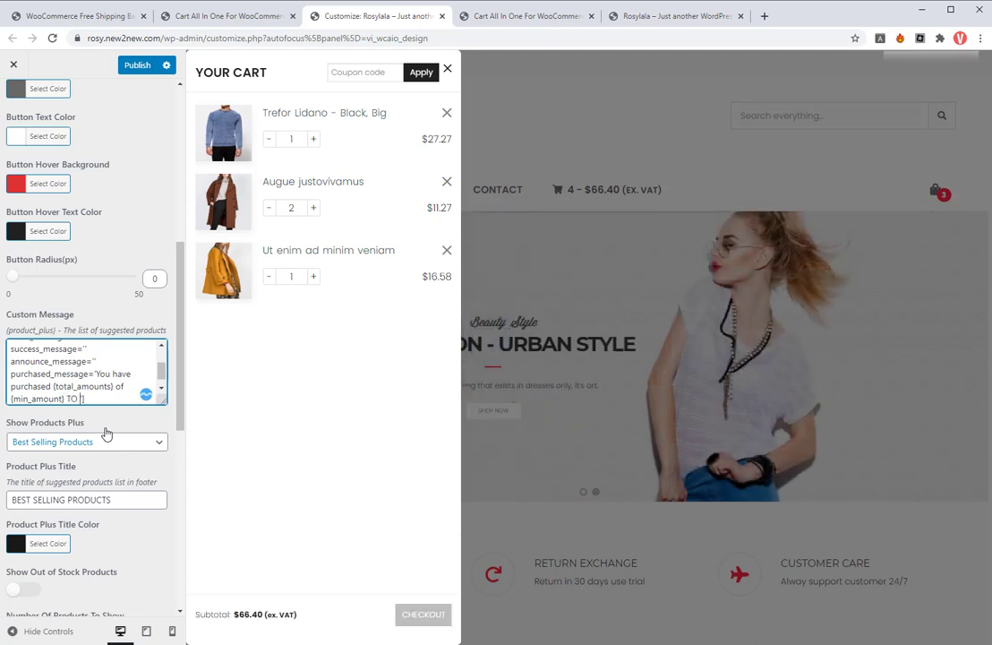
text(o g)
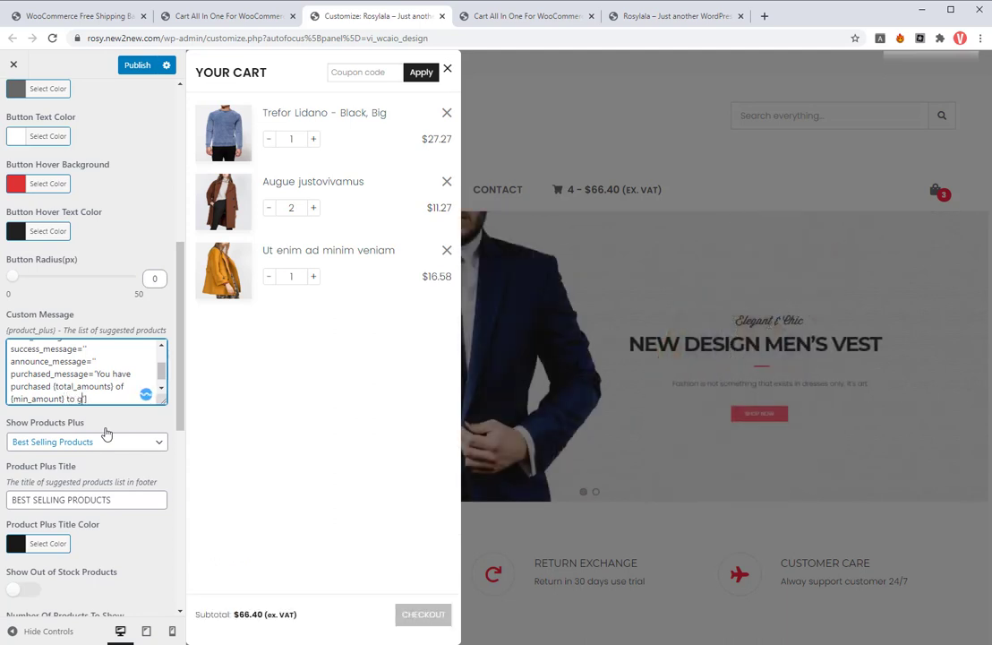
text(et freeshipping)
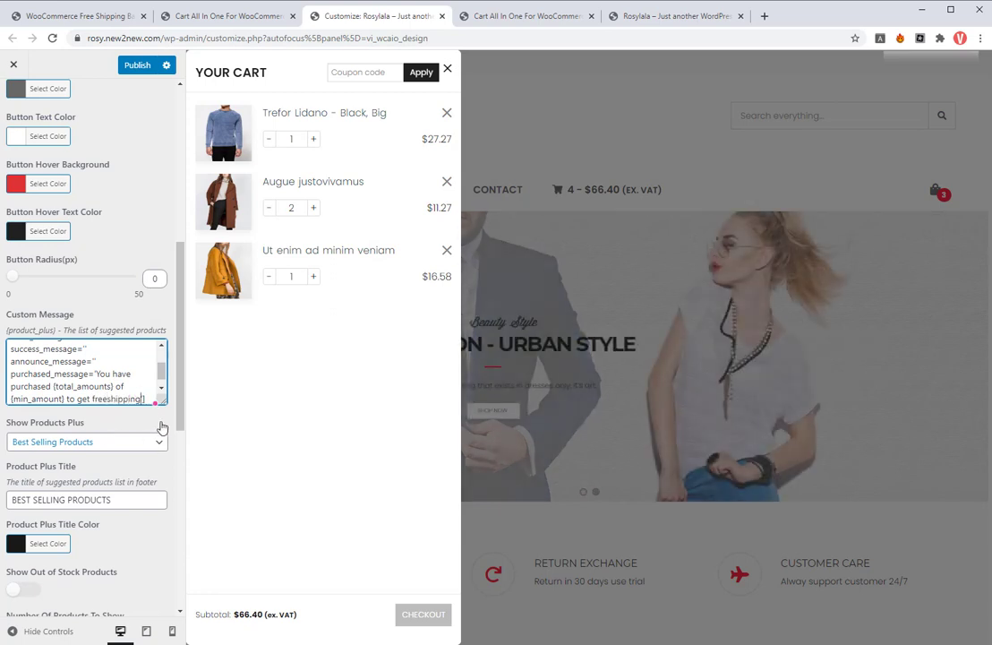
Step: On the storefront, open the sidebar cart and add three Alaster Smalley items from the best selling products
click(678, 15)
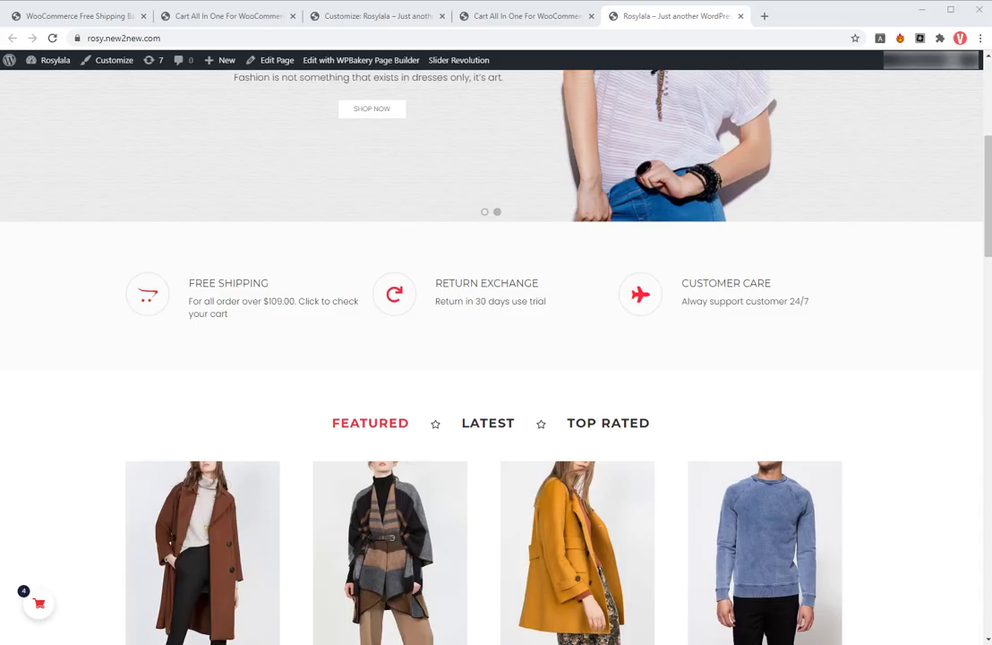
click(40, 600)
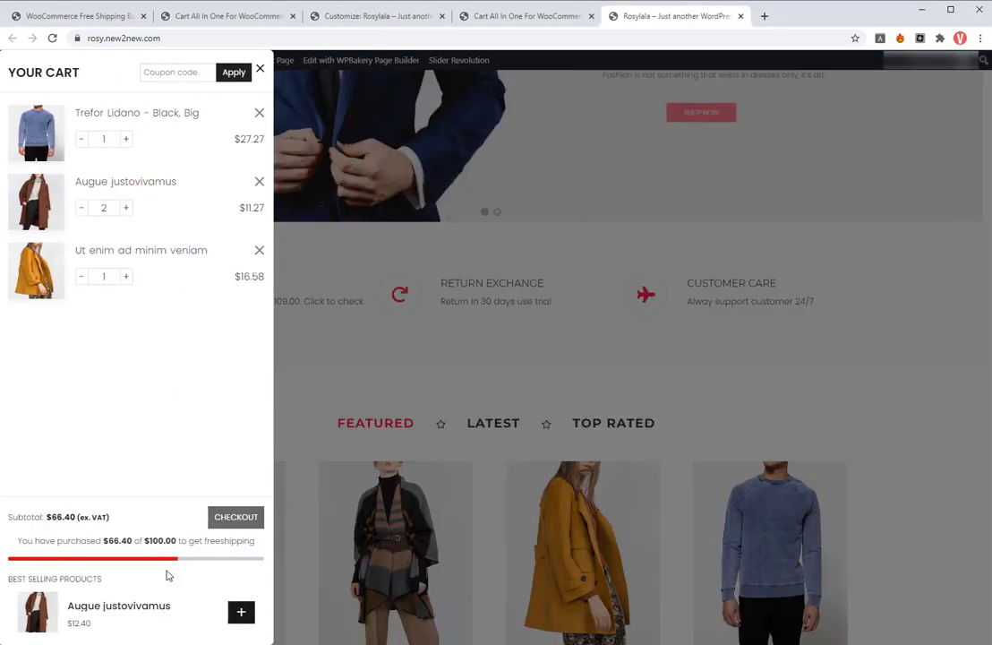
click(257, 615)
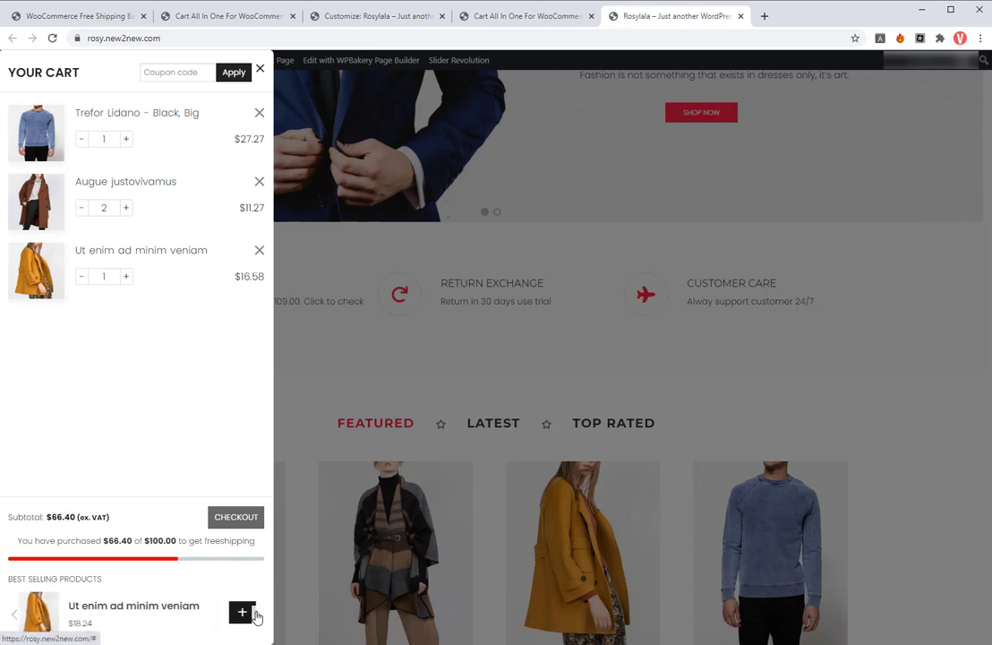
click(257, 615)
click(257, 615)
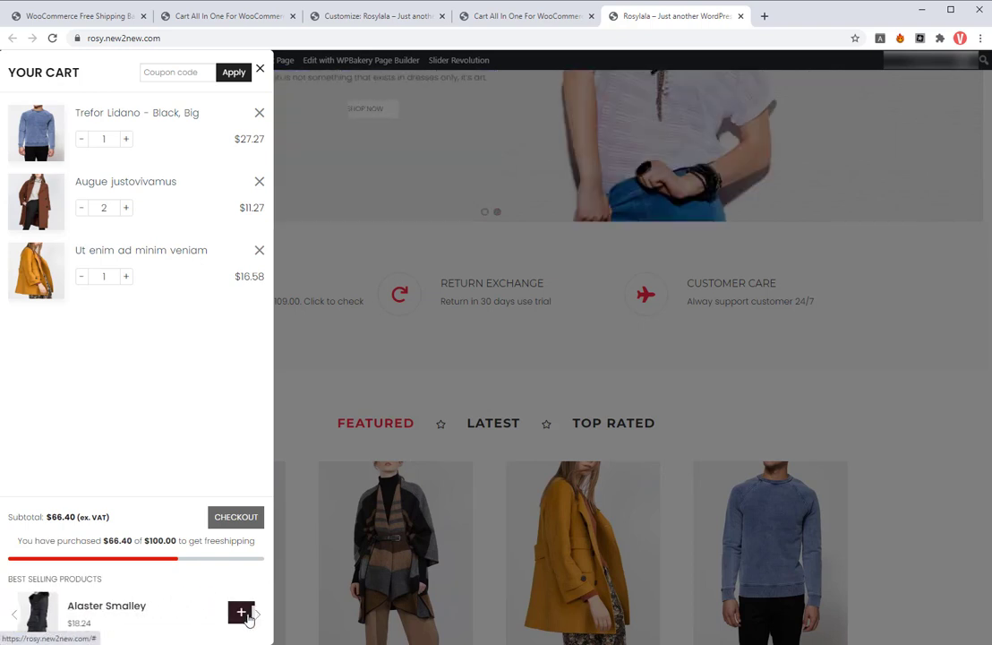
click(242, 616)
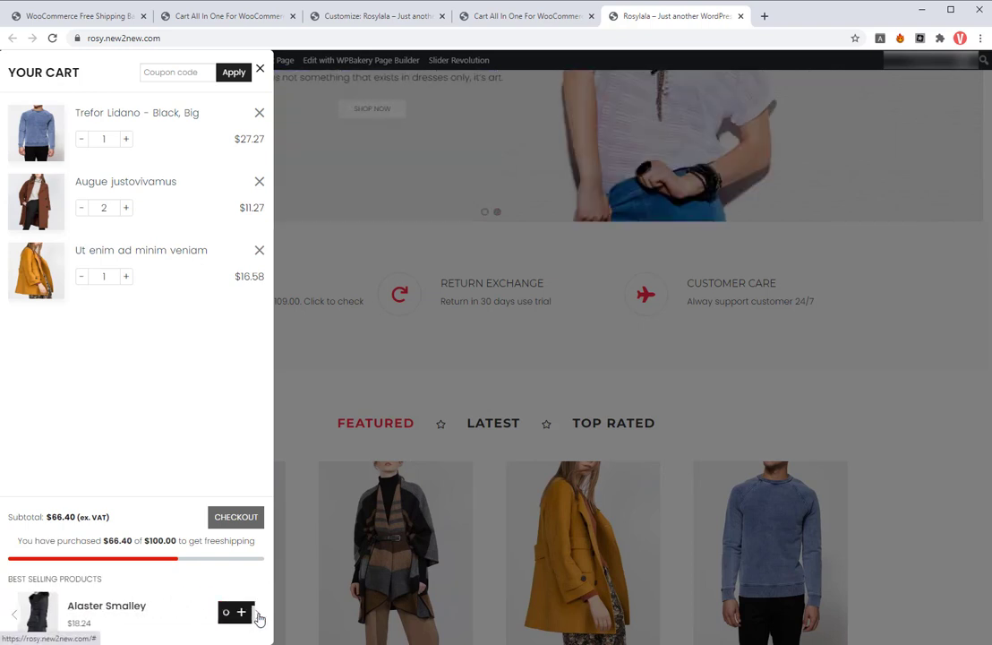
click(255, 616)
click(242, 616)
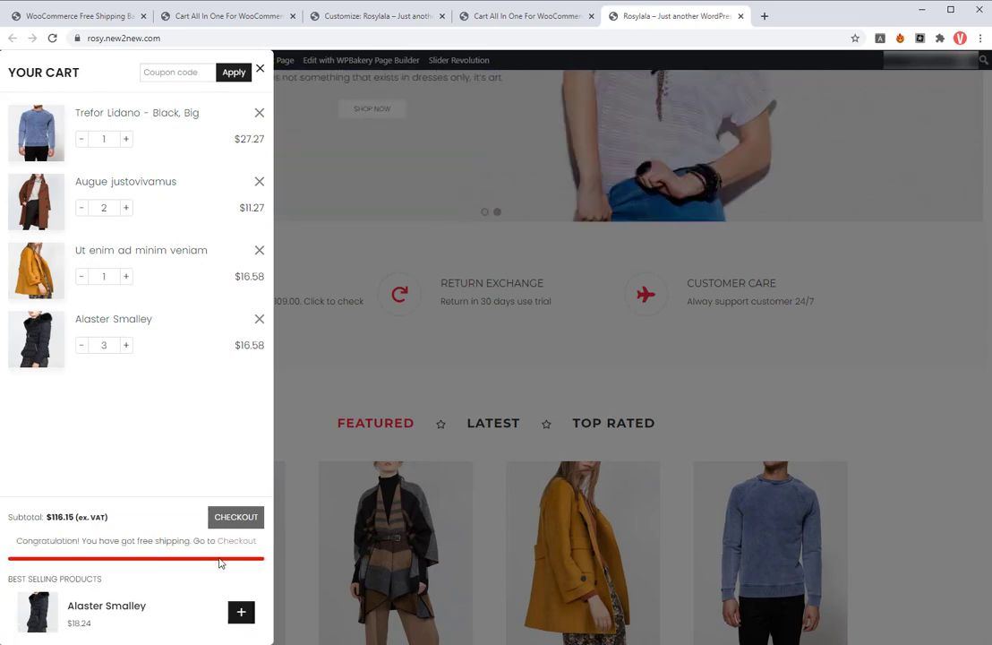
Step: Check out within the sidebar cart, choosing Free shipping in the order review and placing the order with cash on delivery
click(242, 525)
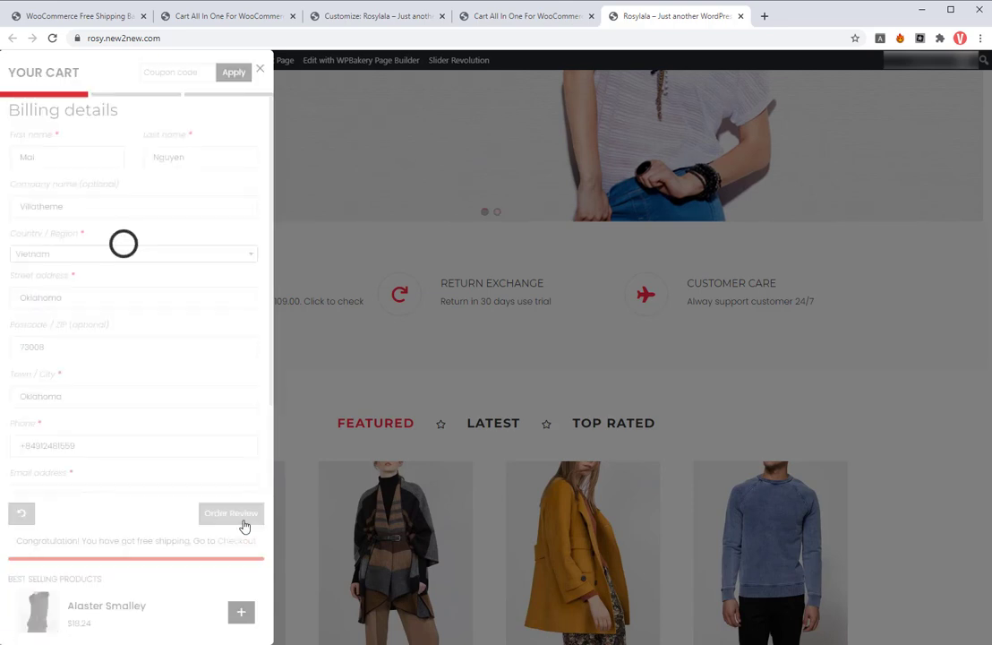
click(230, 520)
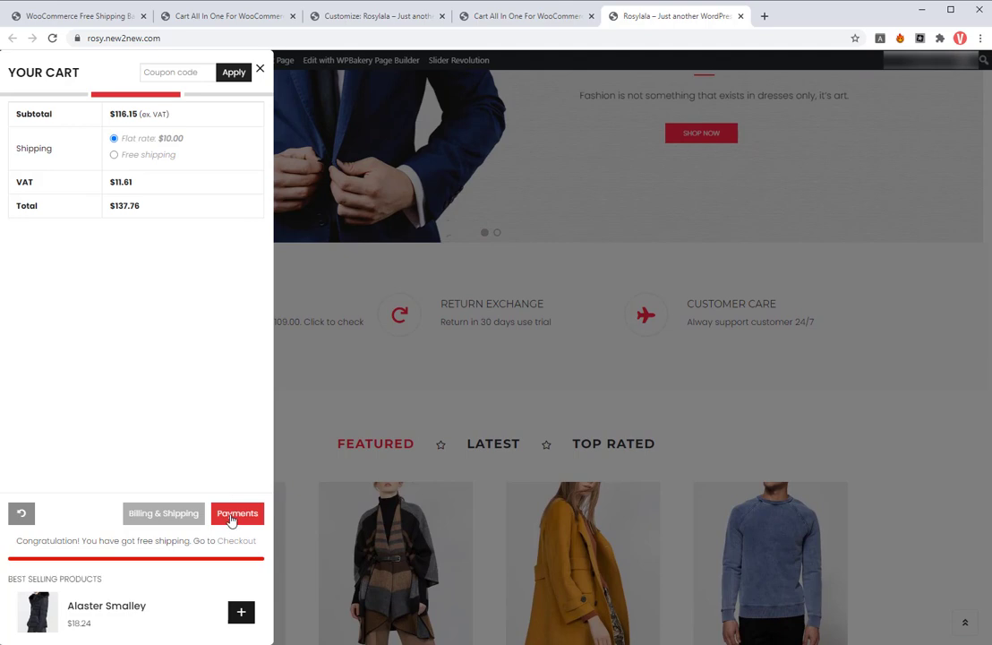
click(116, 156)
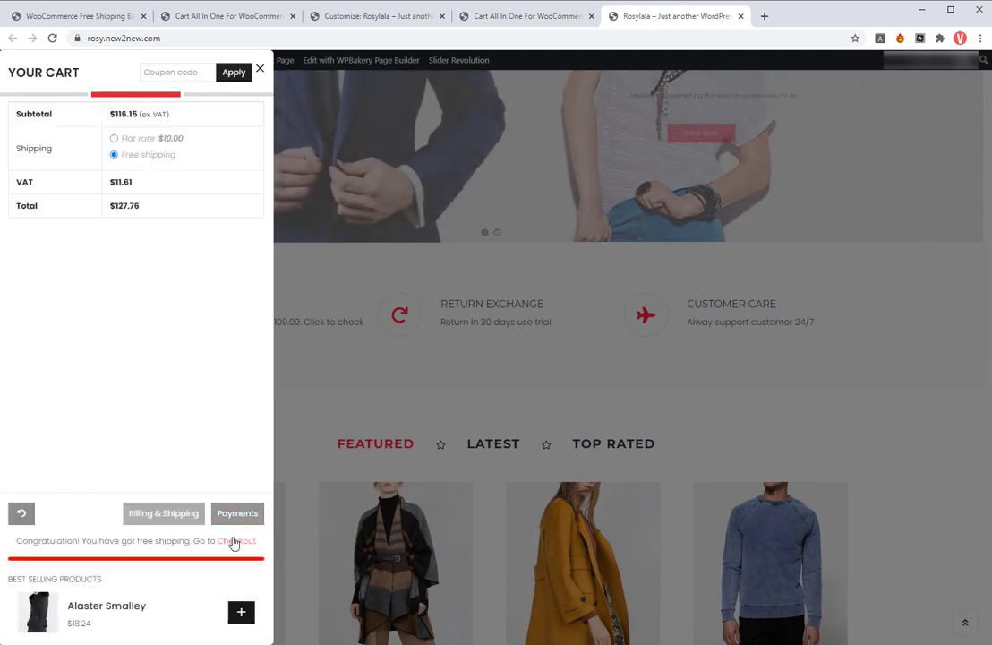
click(240, 517)
click(241, 516)
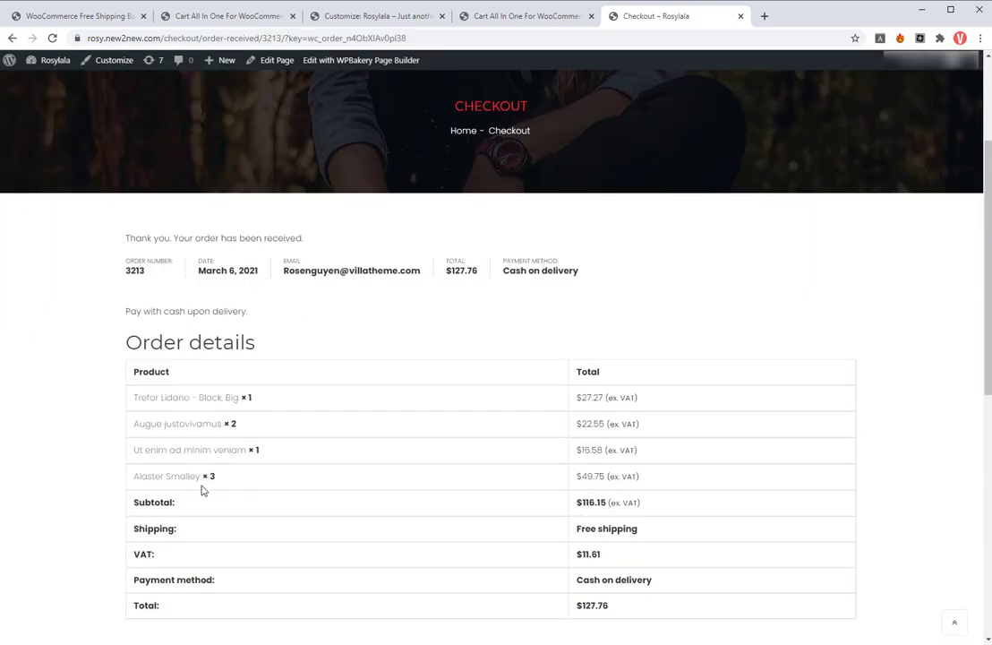